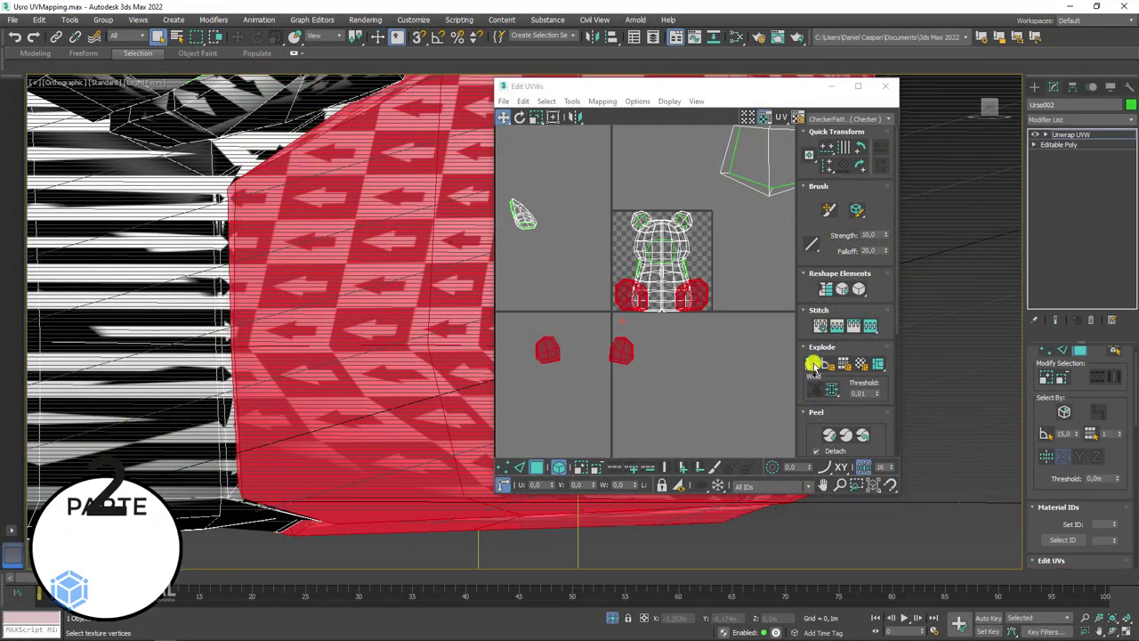
Step: Drag the four leg UV islands lower in Edit UVWs, then select the body island
drag(704, 298, 690, 356)
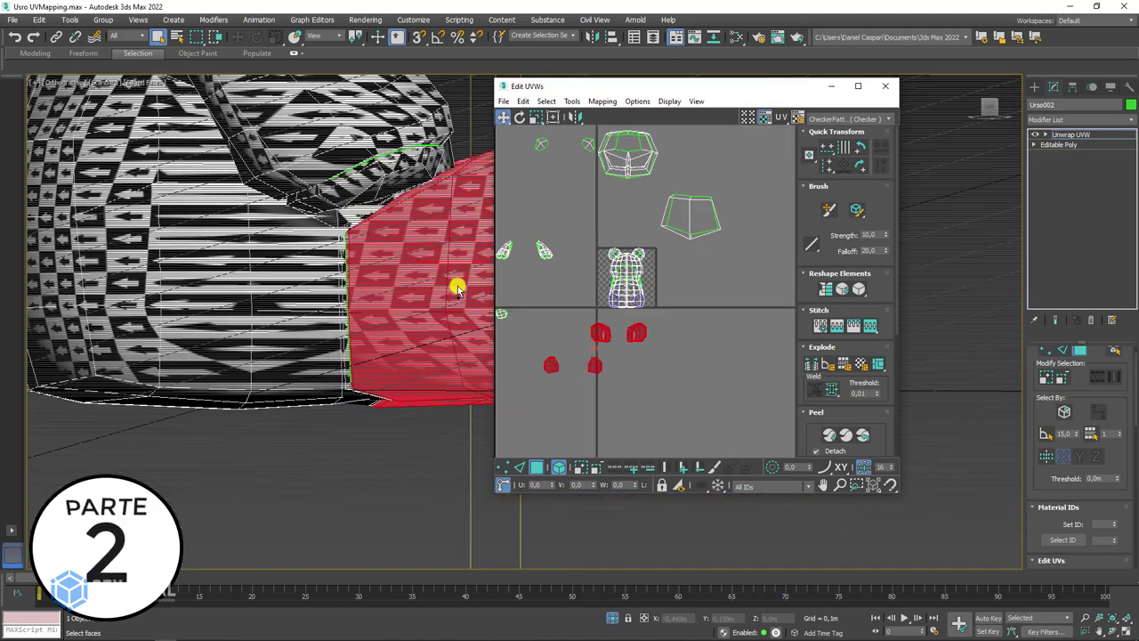
scroll(458, 285, down, 3)
scroll(400, 321, down, 5)
scroll(299, 356, down, 3)
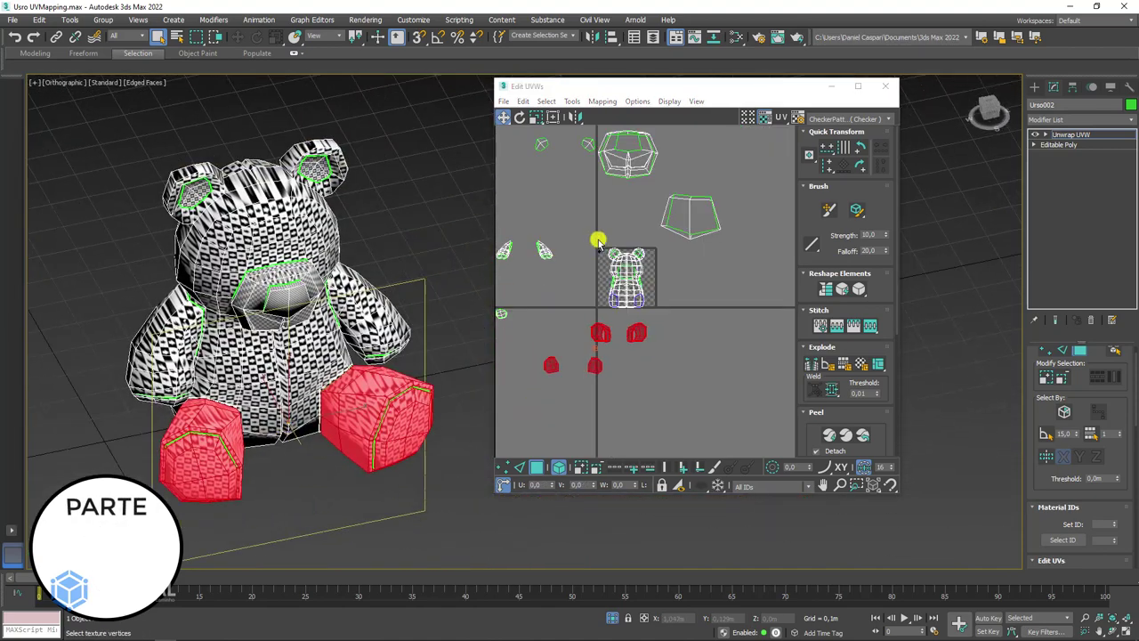
click(642, 298)
Step: In the front view, lasso-select the faces of the bear's head
mouse_move(390, 272)
alt+middle_down()
mouse_move(312, 201)
mouse_move(348, 214)
alt+middle_up()
scroll(348, 223, up, 4)
scroll(356, 222, up, 2)
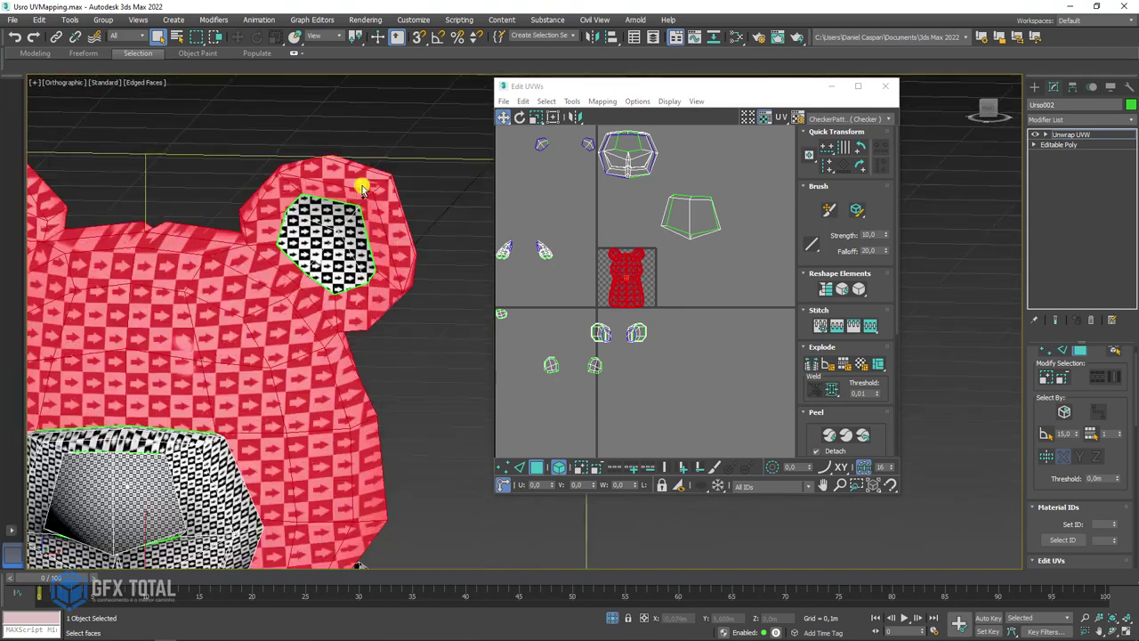
alt+middle_drag(286, 214, 309, 217)
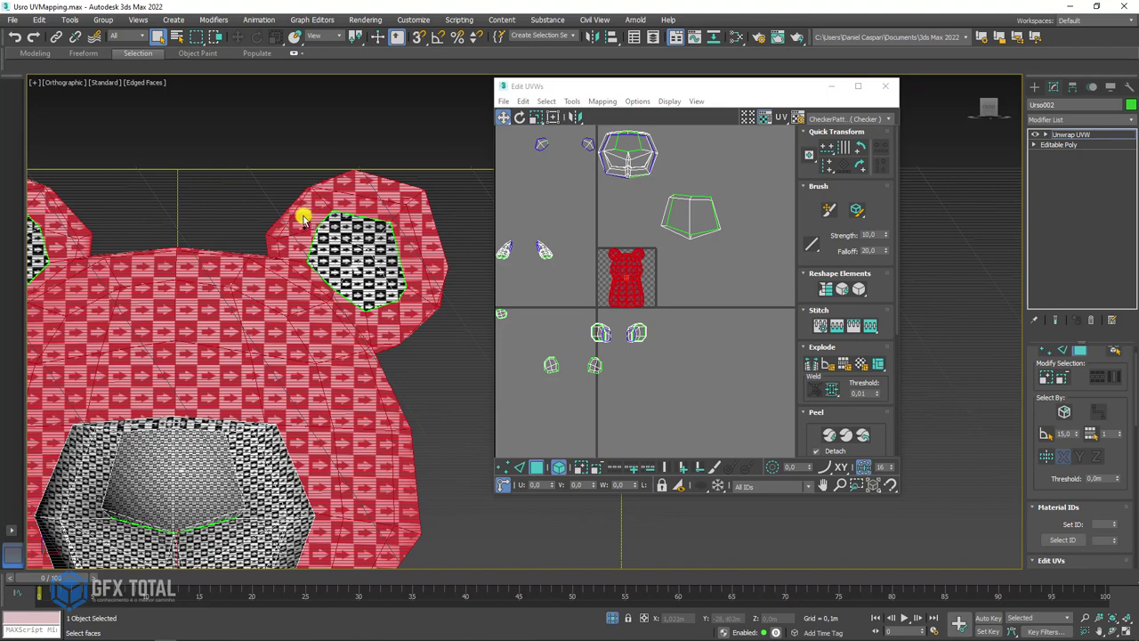
key(f)
scroll(285, 199, down, 3)
scroll(333, 176, up, 2)
scroll(356, 218, up, 2)
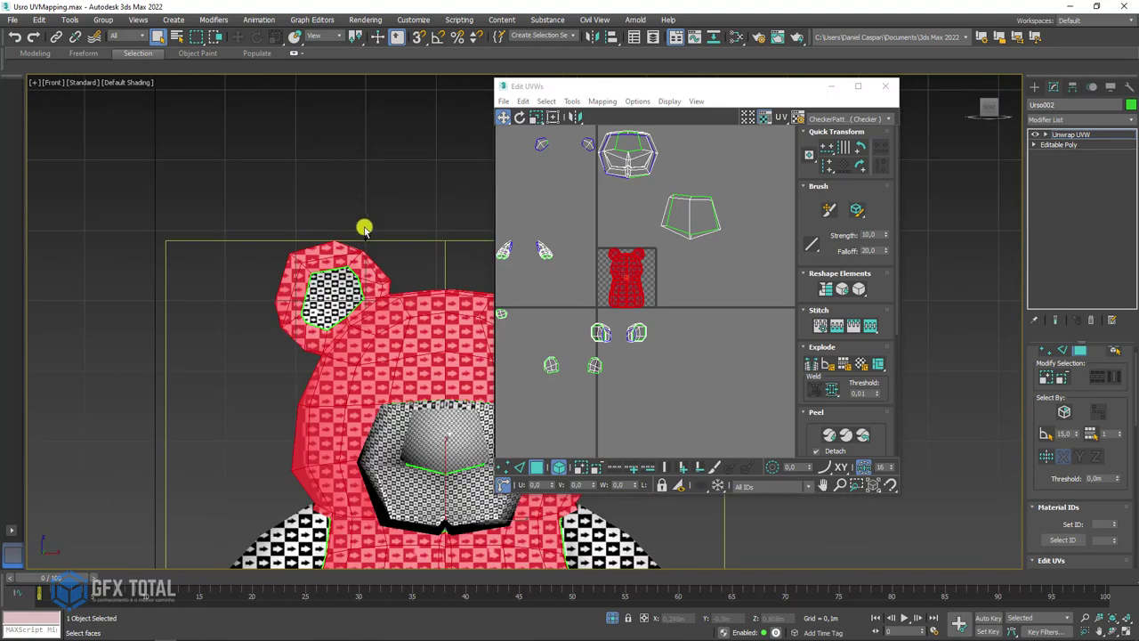
scroll(302, 196, up, 2)
mouse_move(196, 37)
mouse_down()
mouse_move(198, 104)
mouse_move(339, 201)
mouse_up()
mouse_move(307, 257)
mouse_down()
mouse_move(261, 255)
mouse_move(224, 279)
mouse_move(198, 330)
mouse_move(60, 222)
mouse_move(204, 141)
mouse_up()
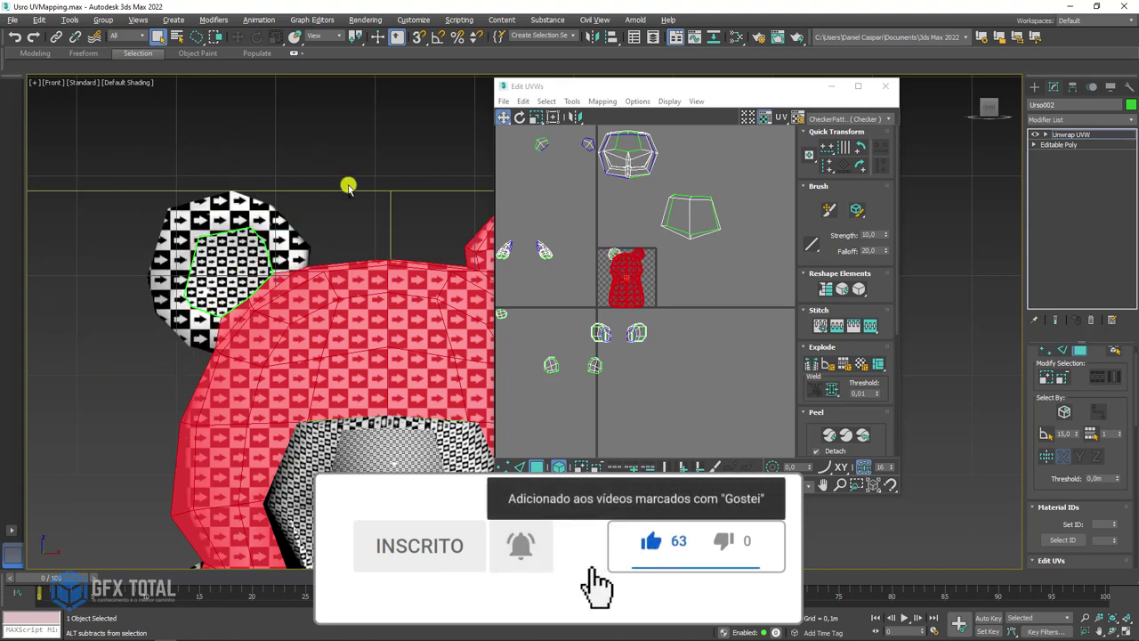
Step: Alt-lasso both ears out of the head selection and show face edges with F4
middle_drag(348, 184, 241, 161)
mouse_move(356, 126)
mouse_down()
mouse_move(306, 173)
mouse_move(303, 236)
mouse_up()
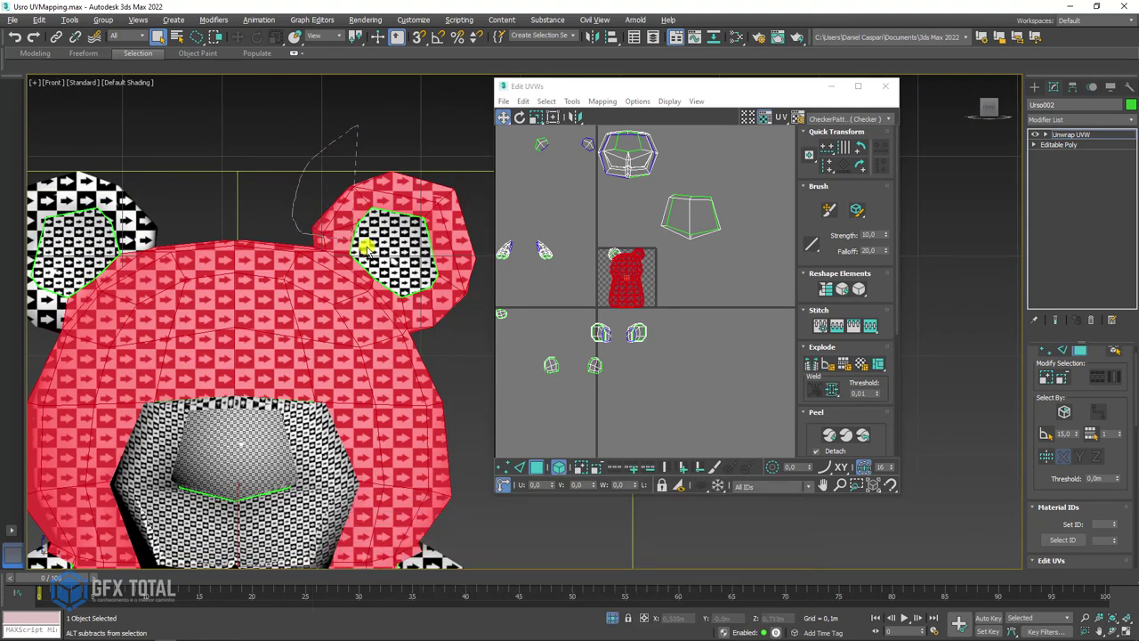
alt+drag(453, 134, 445, 166)
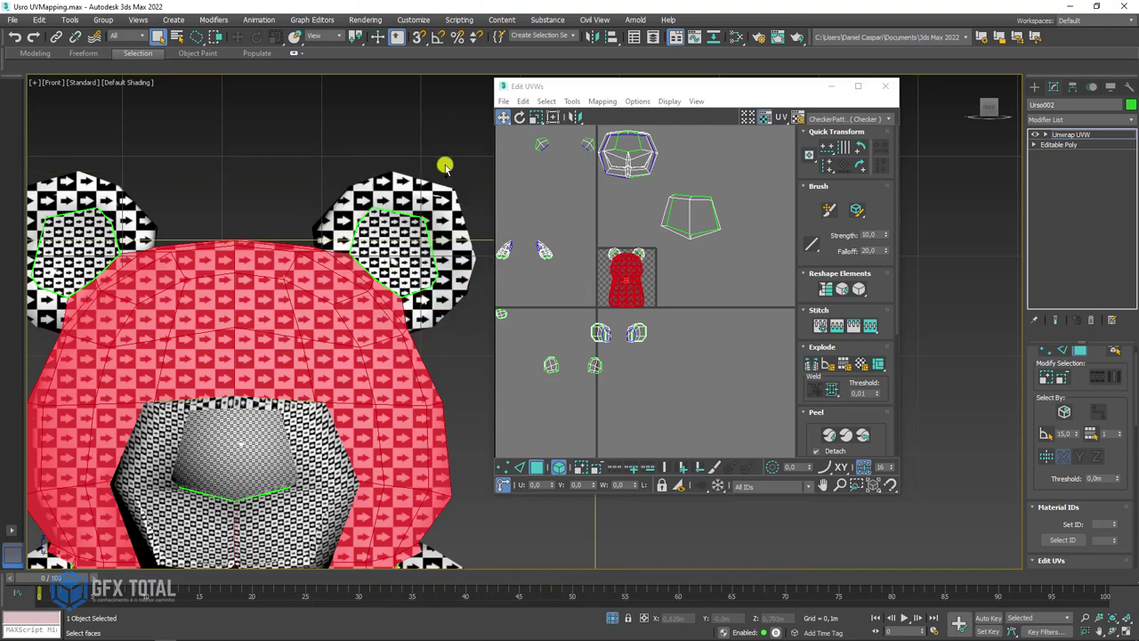
mouse_move(445, 166)
alt+middle_down()
mouse_move(244, 180)
mouse_move(203, 256)
mouse_move(305, 234)
alt+middle_up()
scroll(234, 261, up, 3)
key(F4)
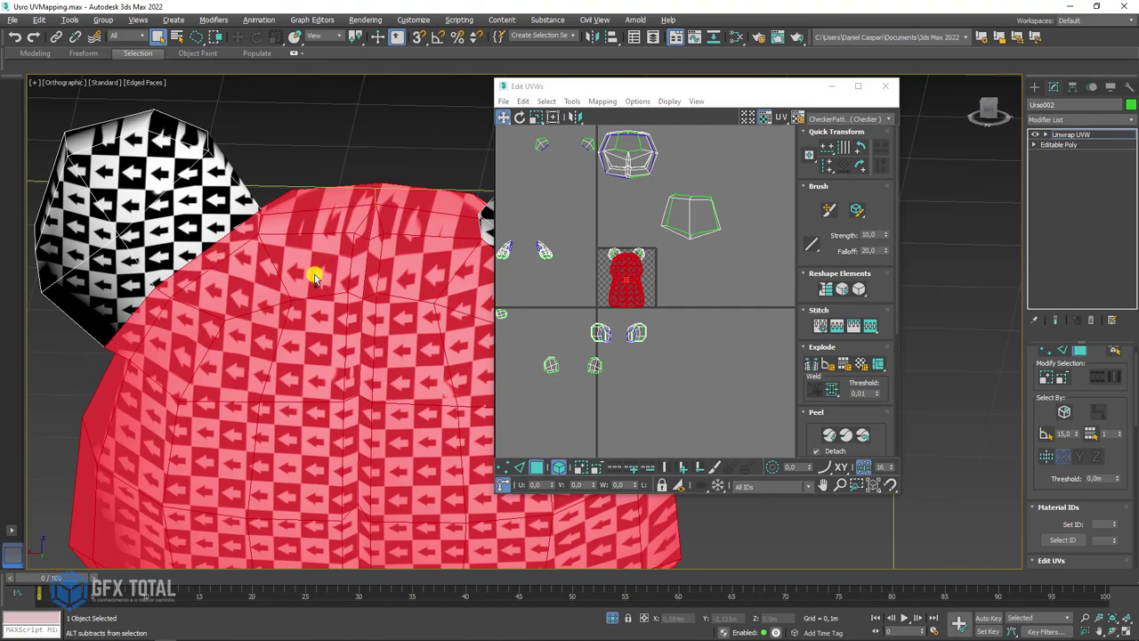
mouse_move(313, 277)
alt+middle_down()
mouse_move(259, 287)
mouse_move(204, 257)
mouse_move(127, 255)
mouse_move(203, 258)
alt+middle_up()
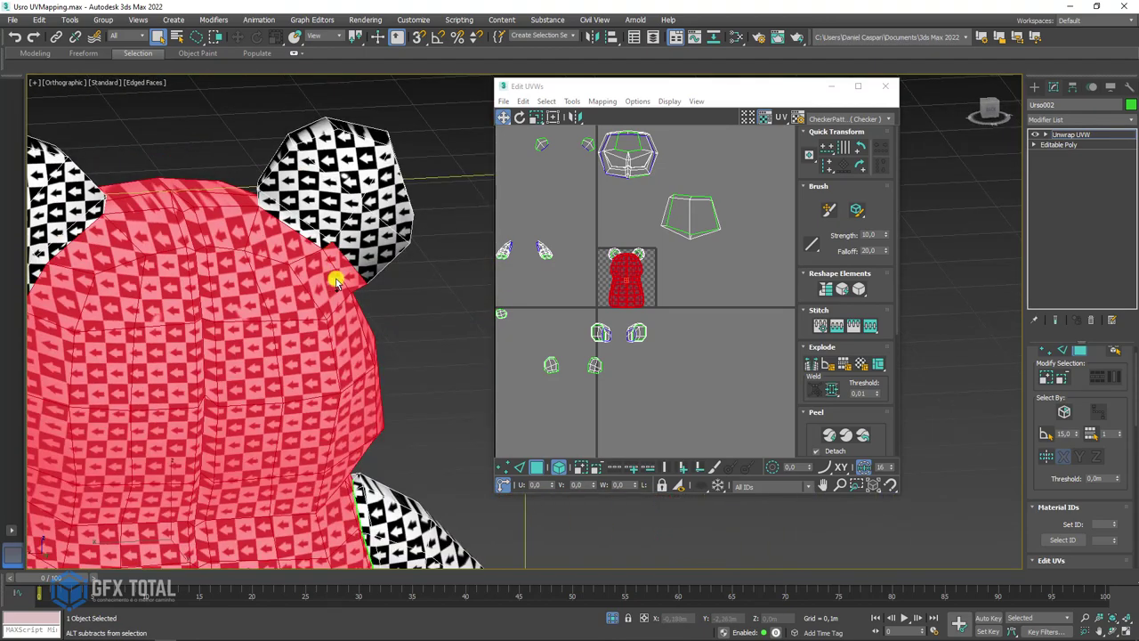
mouse_move(360, 278)
alt+middle_down()
mouse_move(236, 249)
mouse_move(211, 293)
mouse_move(364, 297)
alt+middle_up()
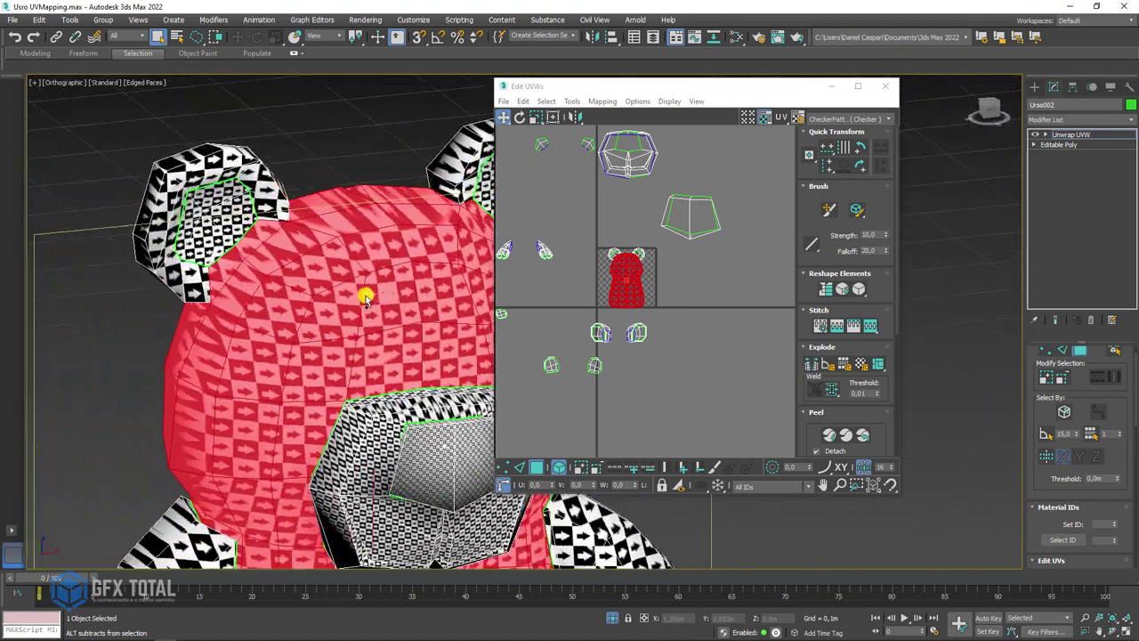
scroll(613, 283, down, 2)
scroll(612, 283, up, 2)
scroll(608, 285, up, 3)
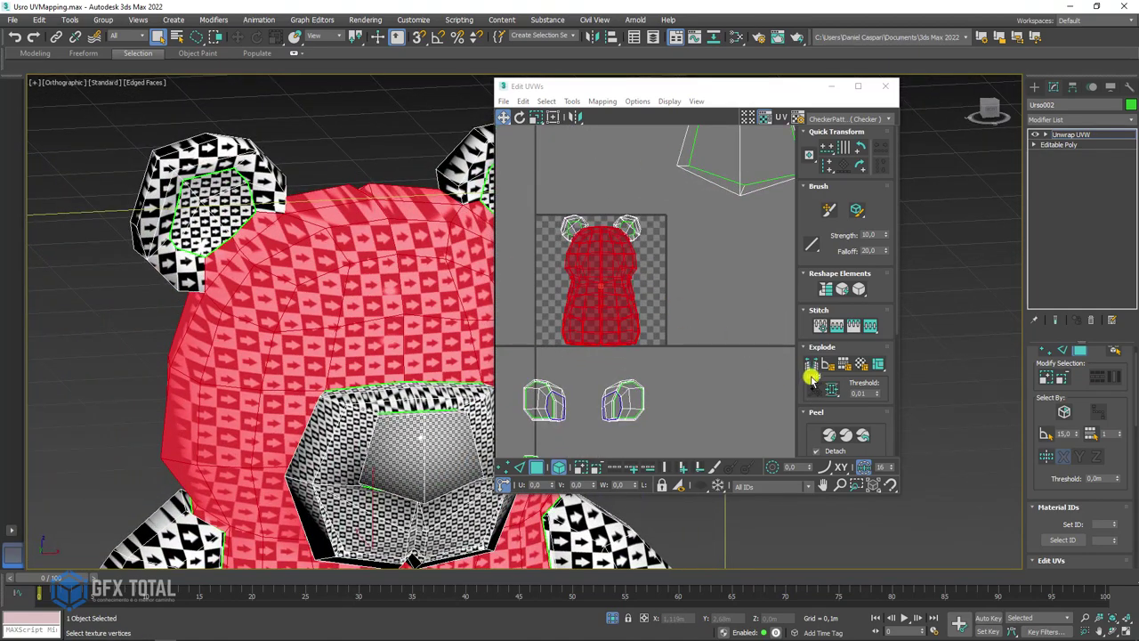
Step: Move the head UV island to the right and the ears island up and left
drag(636, 325, 788, 313)
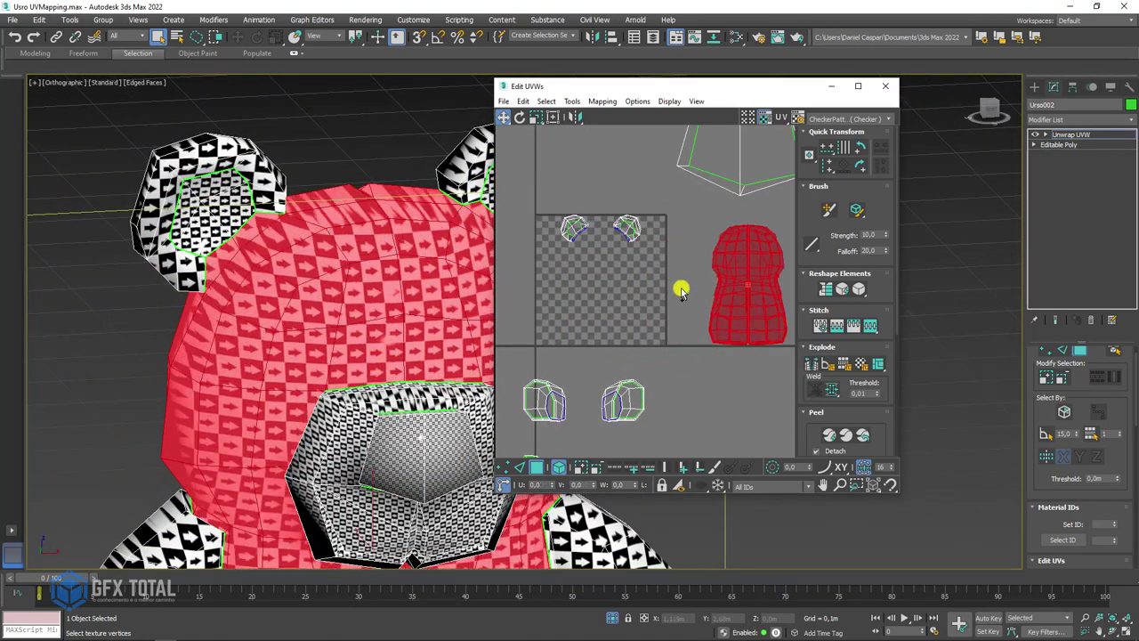
click(588, 221)
drag(587, 221, 563, 155)
scroll(683, 225, down, 2)
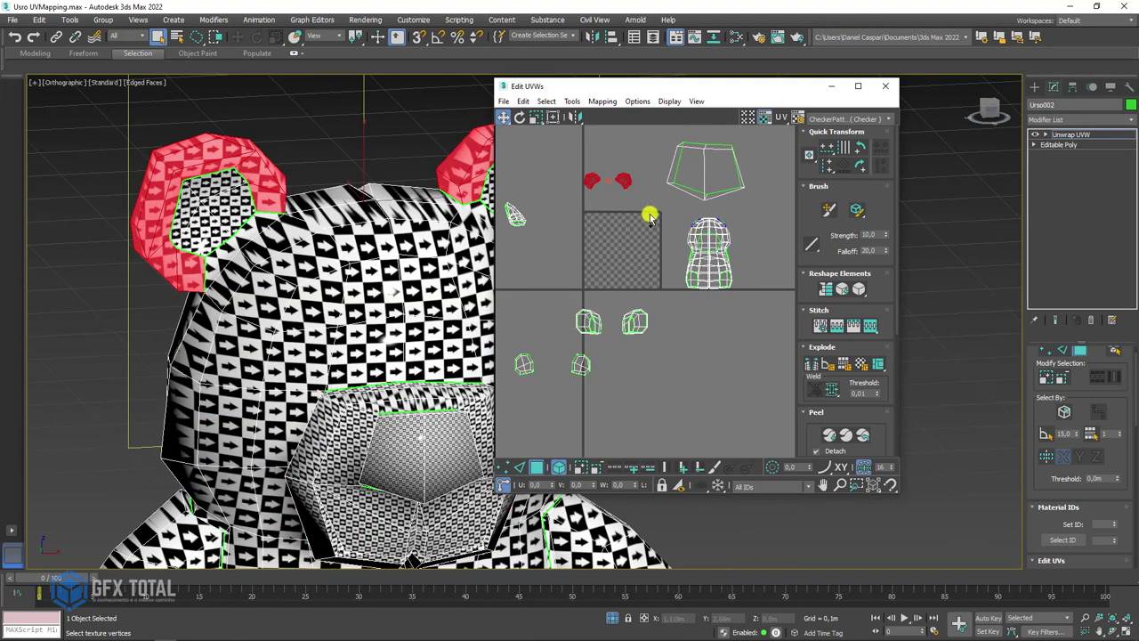
Step: In the Left view, select the back half of the bear's body faces
drag(760, 331, 771, 325)
scroll(257, 259, down, 3)
alt+middle_drag(257, 259, 358, 272)
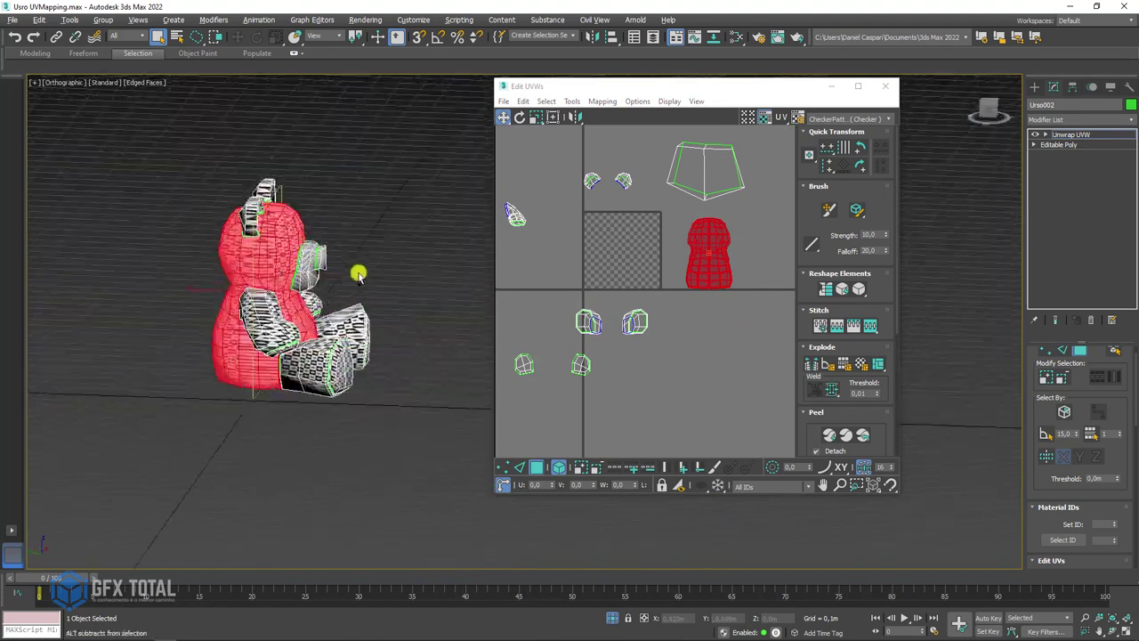
scroll(374, 276, up, 1)
key(l)
scroll(338, 272, down, 2)
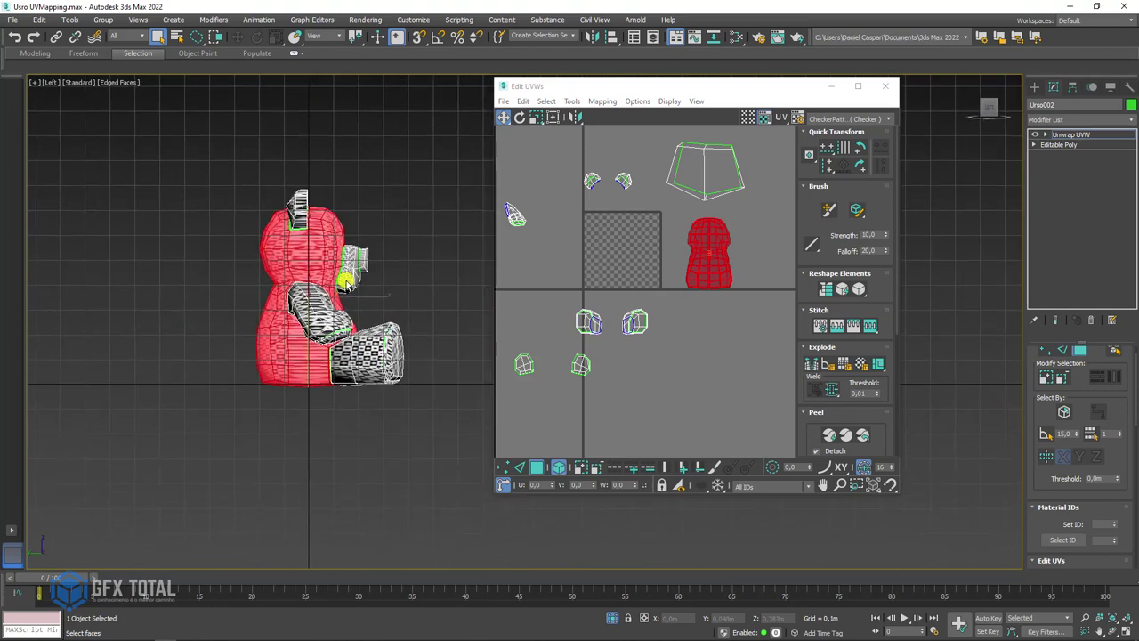
scroll(365, 272, up, 3)
scroll(450, 182, down, 1)
scroll(460, 172, down, 2)
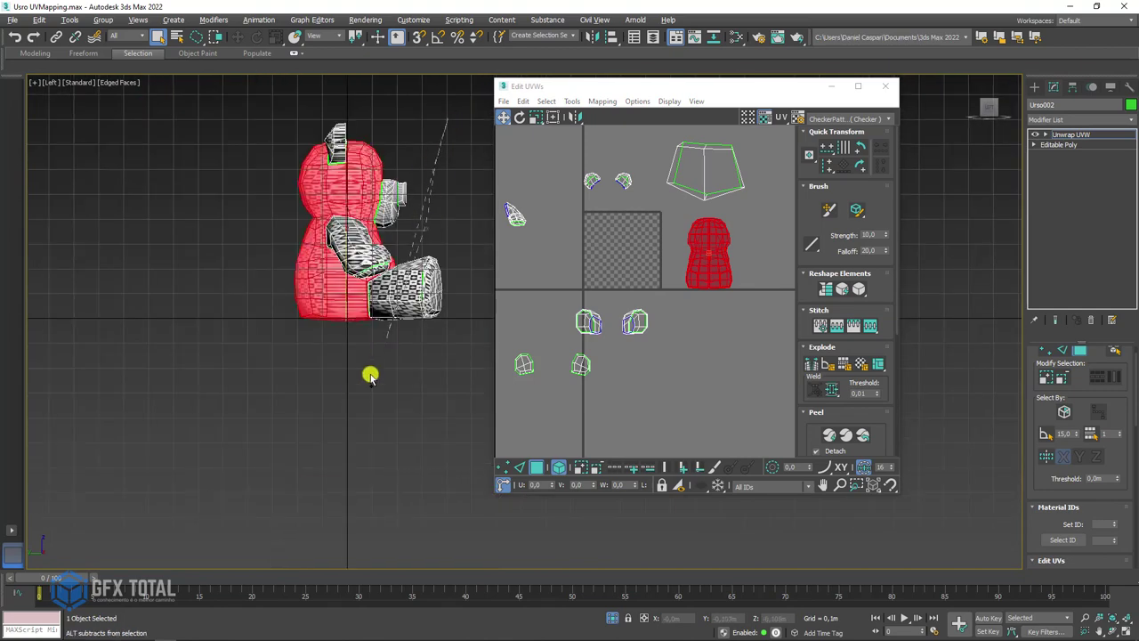
drag(352, 394, 354, 392)
drag(197, 40, 198, 42)
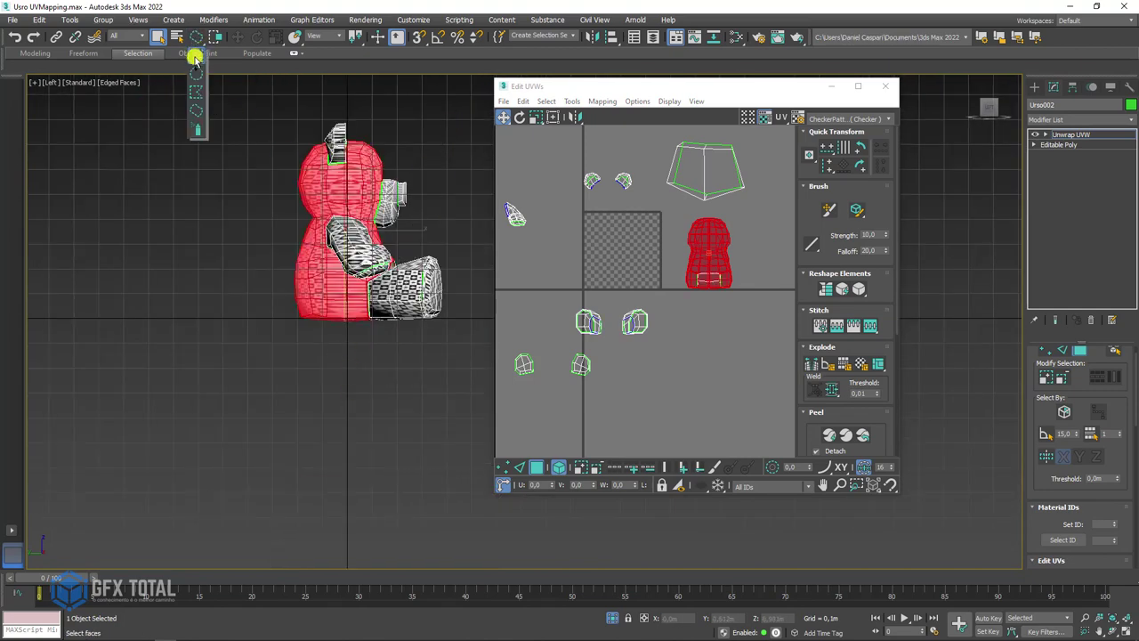
scroll(396, 109, up, 2)
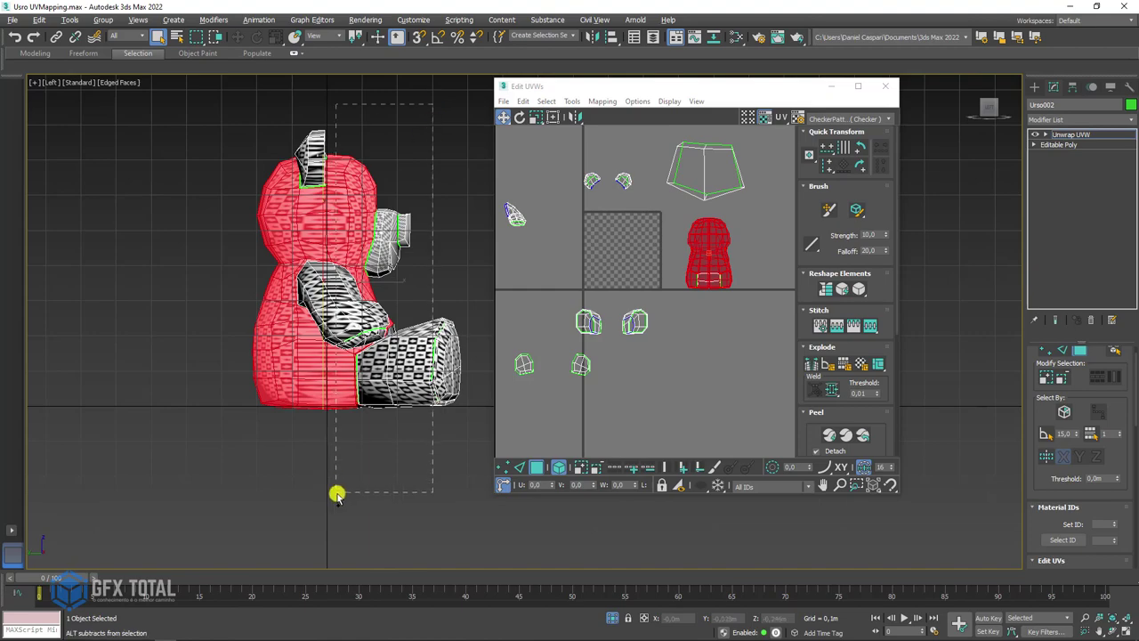
alt+drag(336, 496, 337, 495)
Step: Break the selected body half into its own island and place it inside the checker square
mouse_move(406, 363)
alt+middle_down()
mouse_move(369, 376)
mouse_move(394, 377)
alt+middle_up()
scroll(337, 264, up, 3)
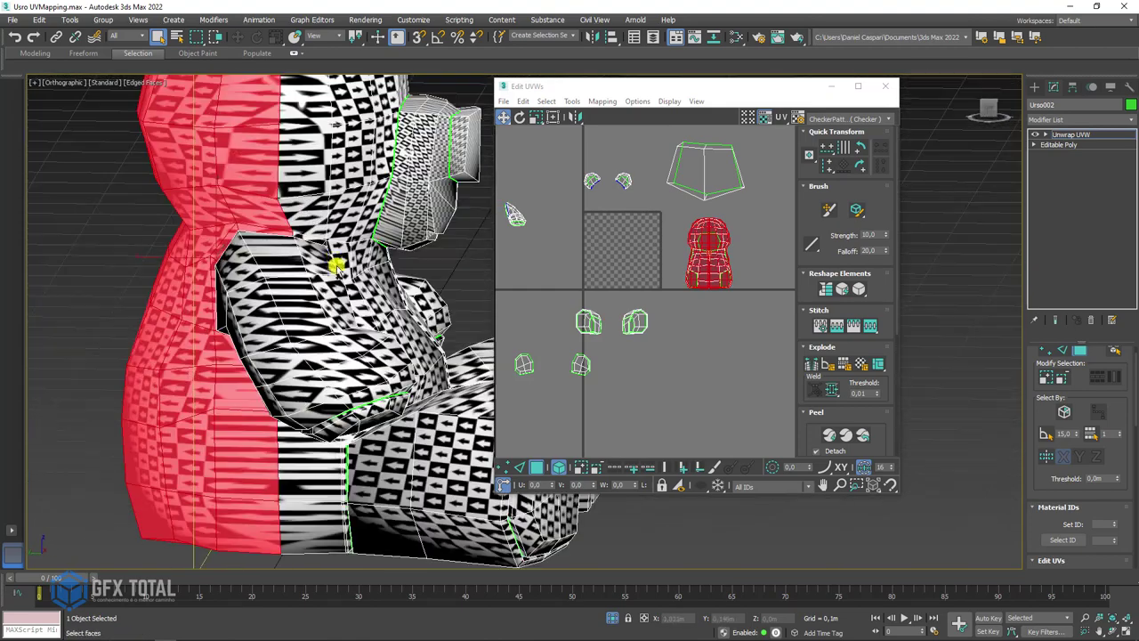
middle_drag(663, 283, 599, 301)
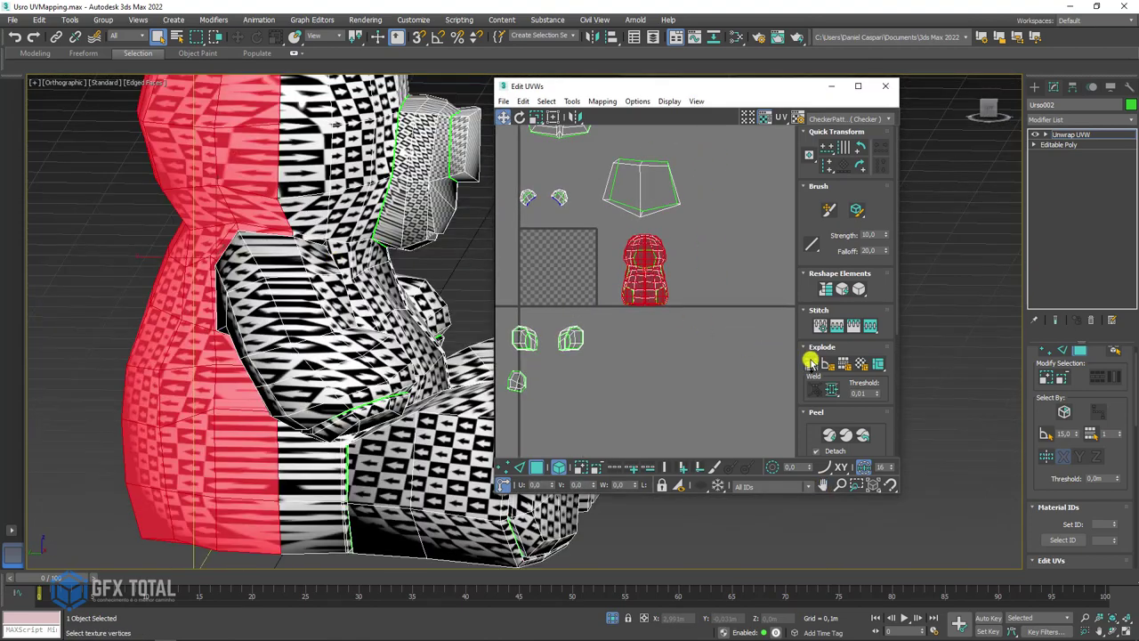
drag(650, 285, 616, 298)
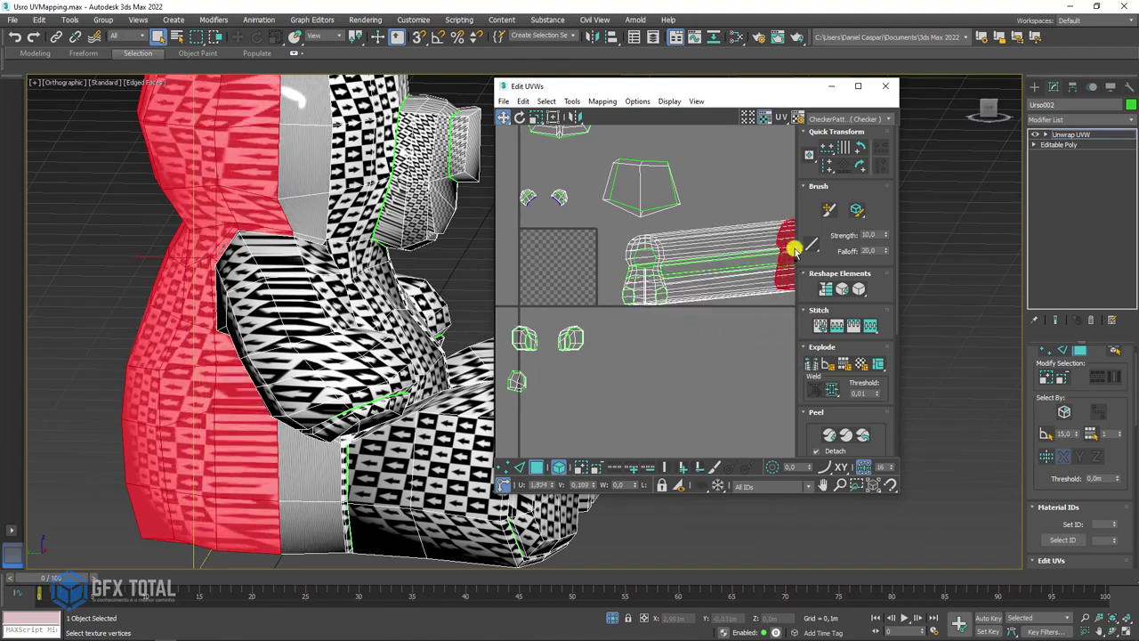
click(811, 366)
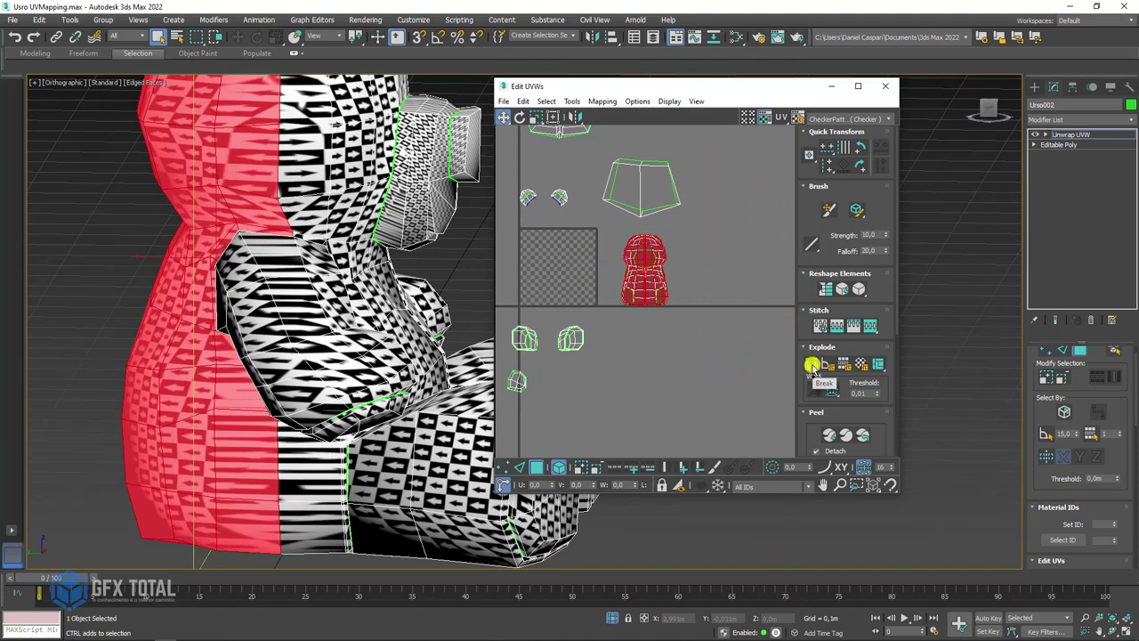
drag(655, 275, 552, 275)
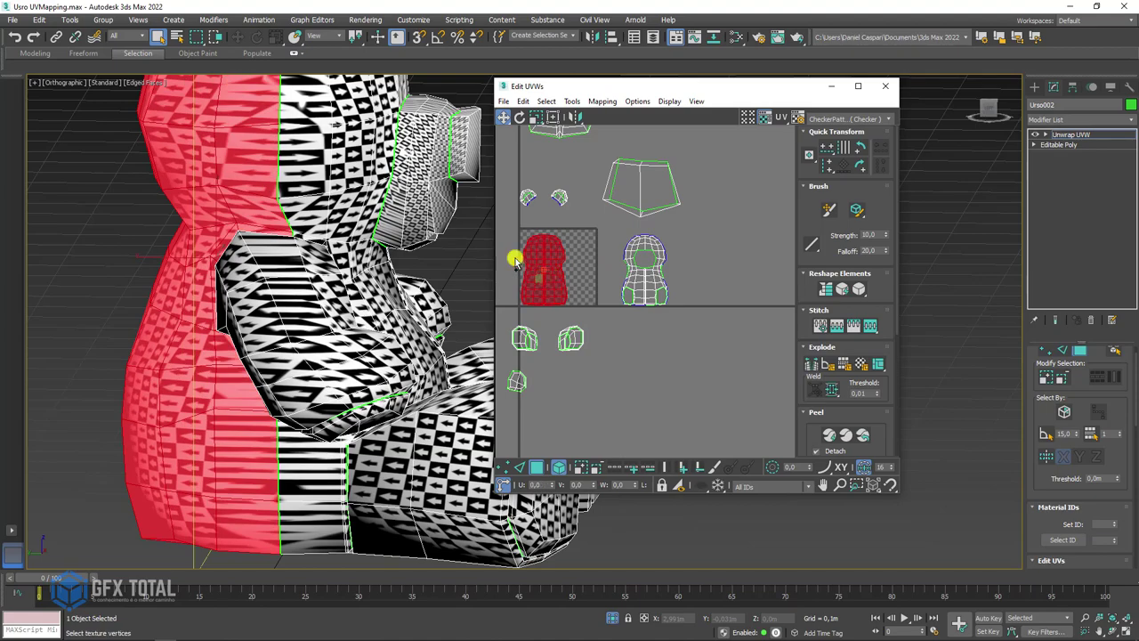
Step: Test-select a face on the bear's side, then set the Edit UVWs sub-object mode to Face
scroll(267, 239, down, 5)
mouse_move(312, 266)
alt+middle_down()
mouse_move(427, 333)
mouse_move(480, 347)
alt+middle_up()
scroll(276, 356, up, 6)
click(280, 321)
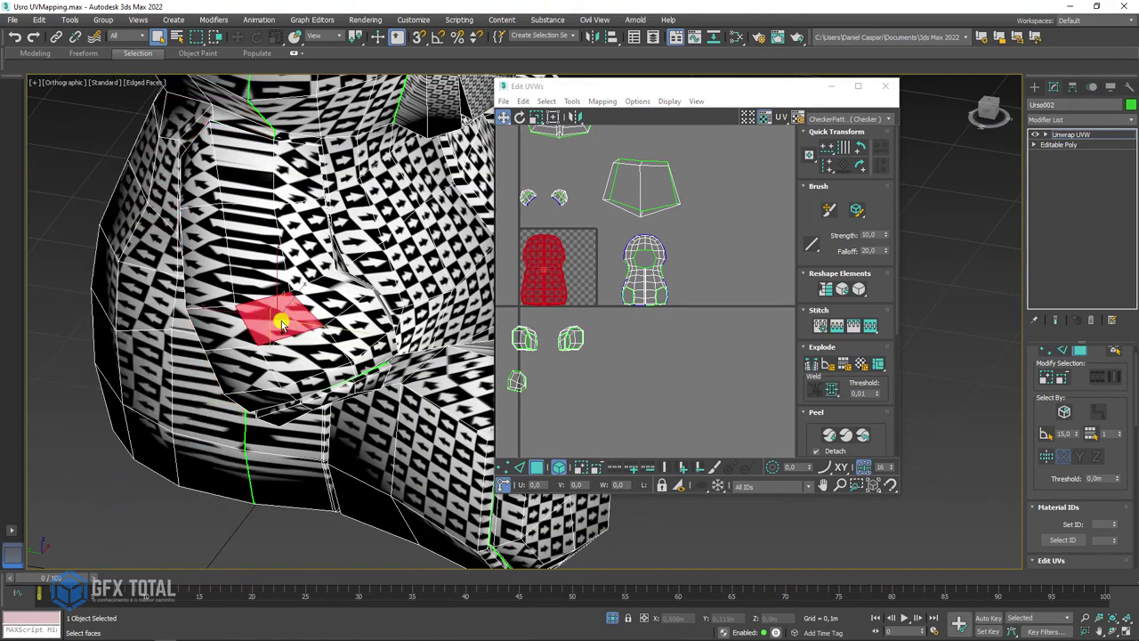
scroll(276, 270, down, 3)
scroll(271, 278, down, 2)
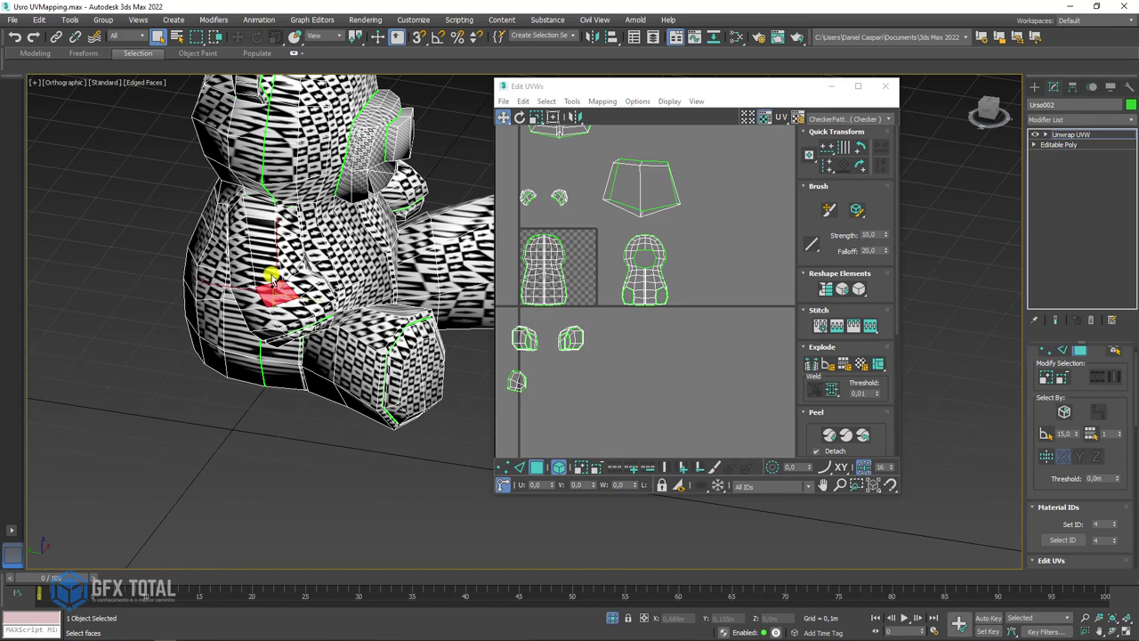
scroll(229, 296, up, 3)
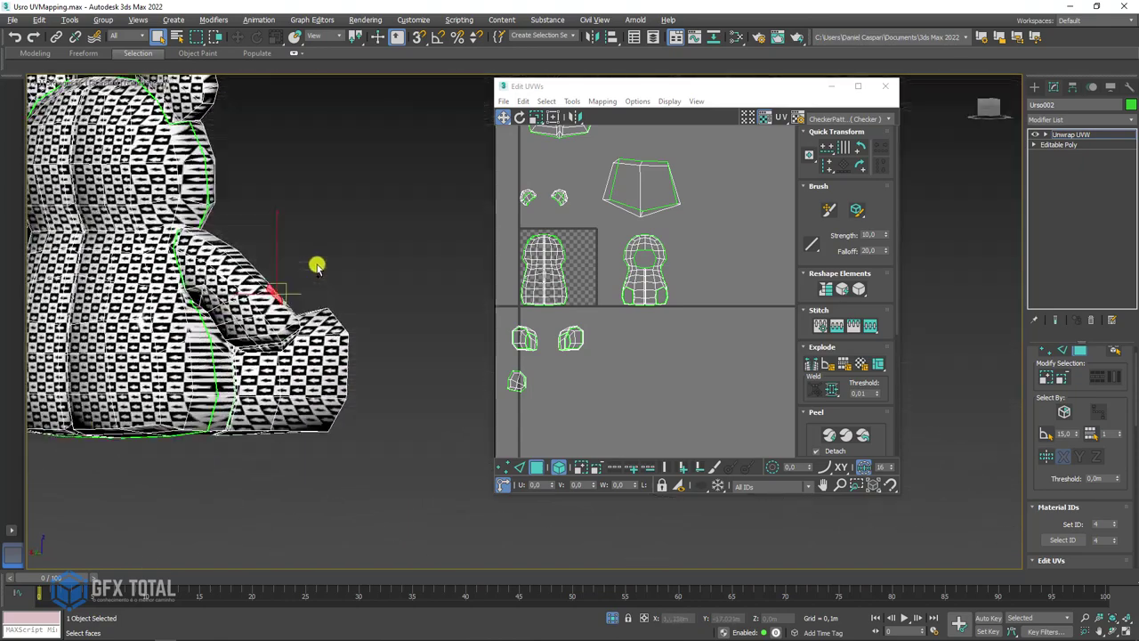
alt+middle_drag(317, 262, 481, 379)
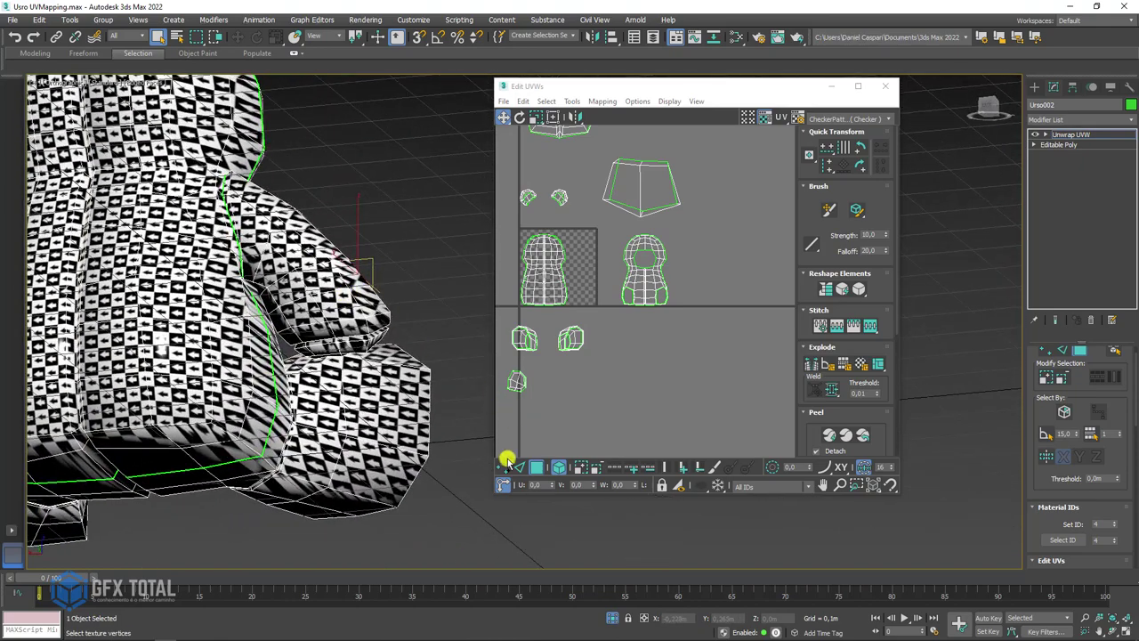
click(516, 467)
scroll(305, 330, up, 2)
scroll(230, 256, up, 2)
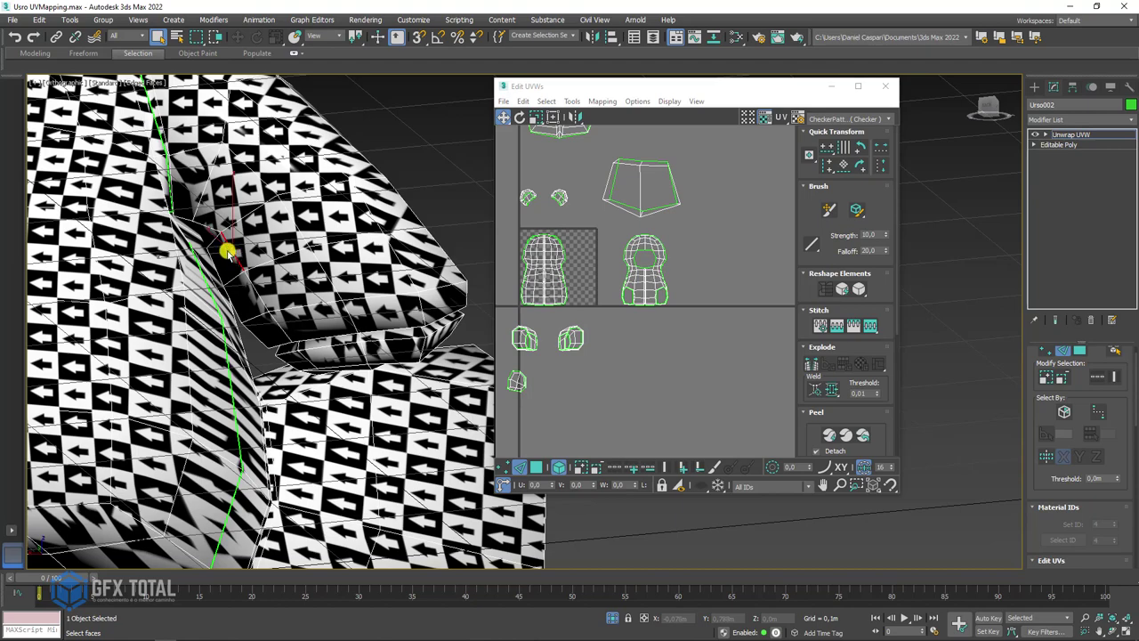
Step: Select a first set of seam edges and Break the UV island along them
scroll(224, 247, down, 3)
mouse_move(222, 241)
alt+middle_down()
mouse_move(444, 267)
mouse_move(267, 310)
alt+middle_up()
scroll(156, 271, up, 3)
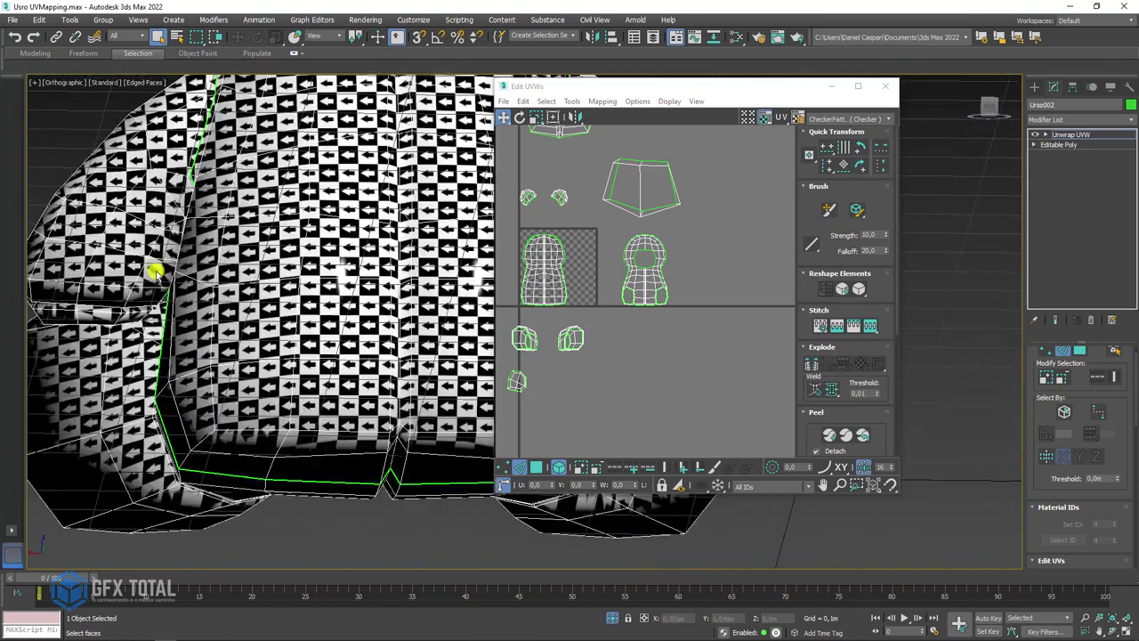
scroll(156, 271, up, 3)
scroll(159, 201, down, 3)
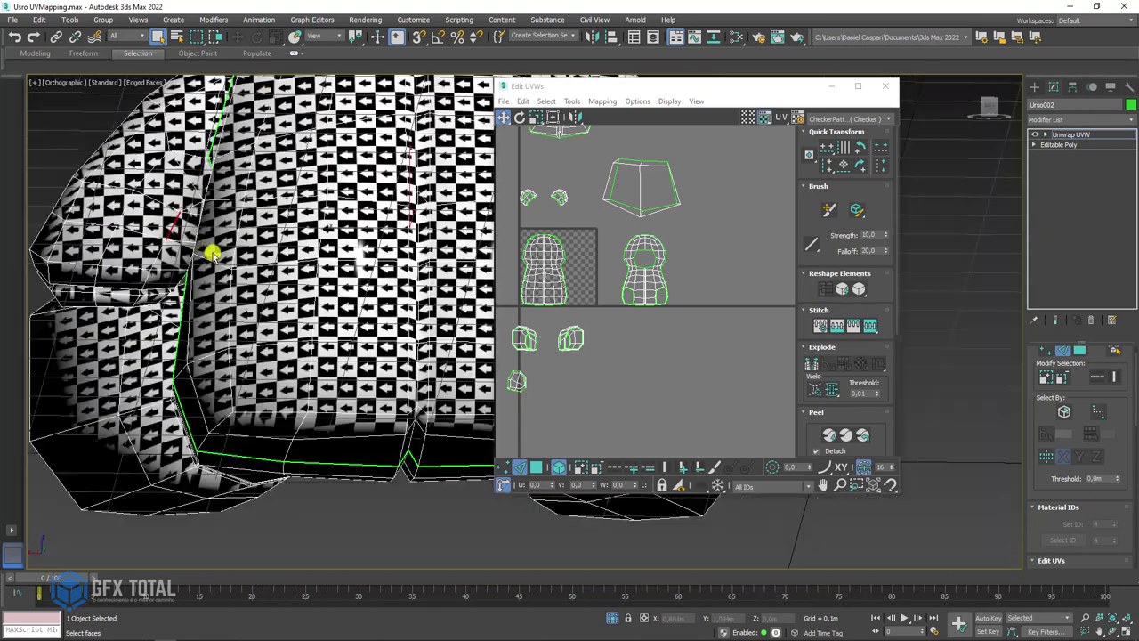
scroll(649, 330, down, 3)
scroll(627, 222, down, 1)
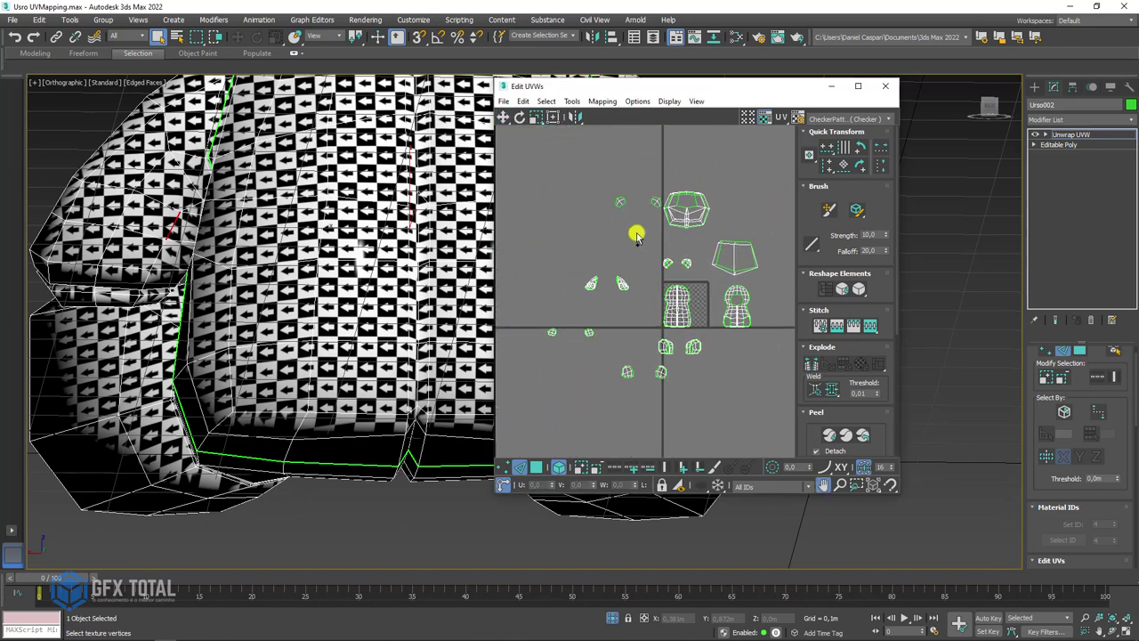
scroll(609, 187, up, 2)
scroll(587, 222, up, 2)
scroll(576, 267, down, 3)
scroll(617, 205, up, 1)
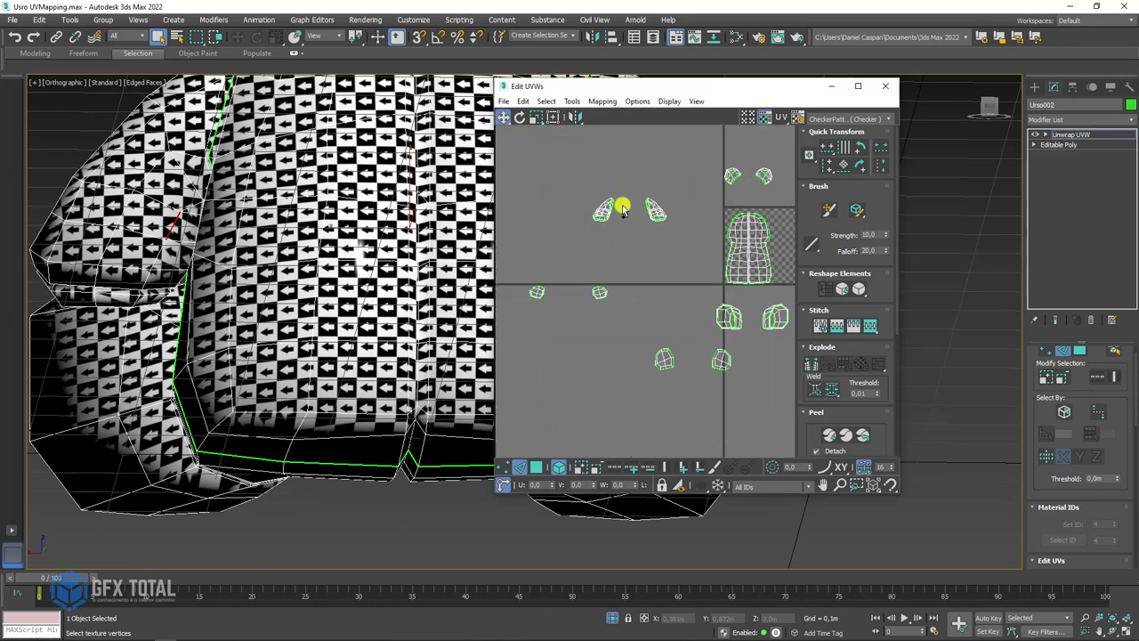
scroll(599, 217, up, 1)
scroll(608, 223, up, 2)
scroll(638, 227, up, 2)
middle_drag(638, 227, 623, 249)
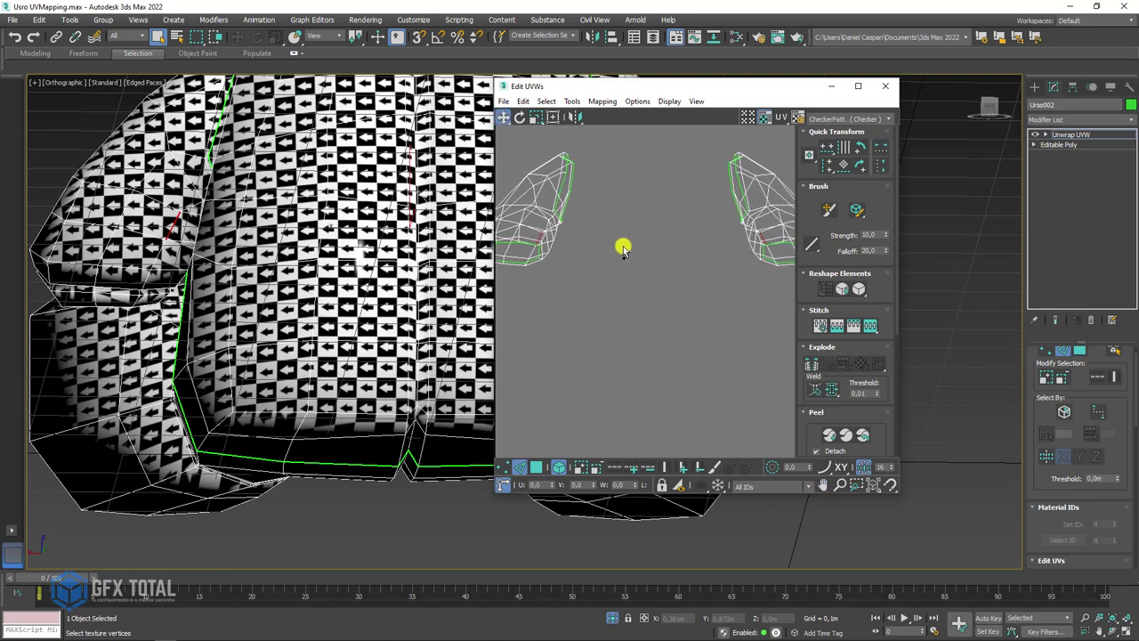
click(609, 466)
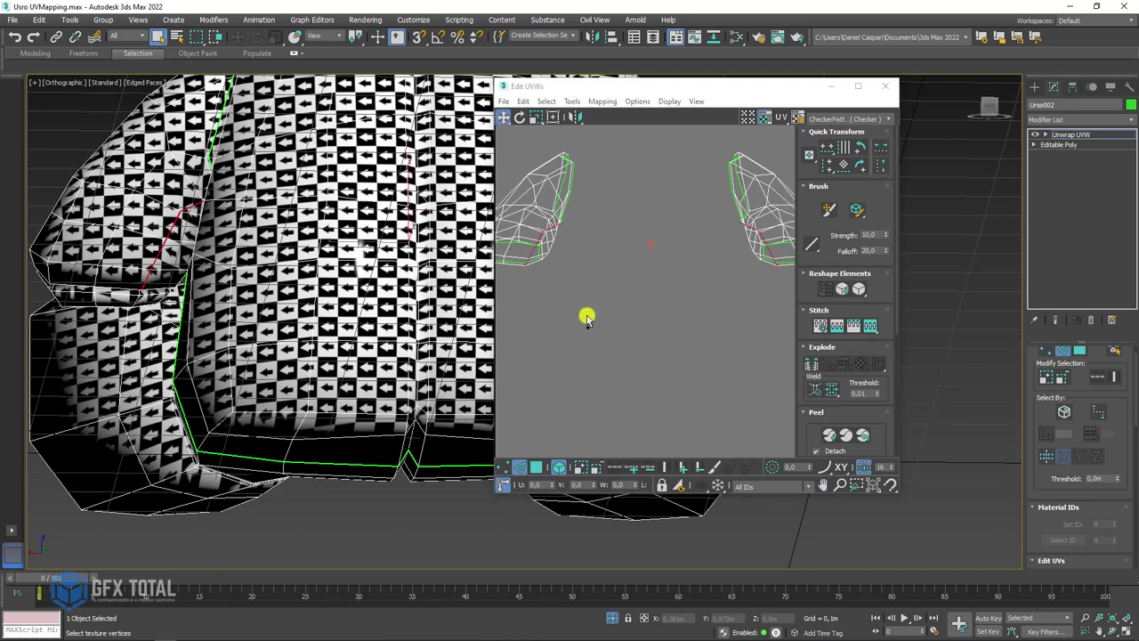
scroll(539, 253, up, 1)
scroll(605, 211, down, 1)
middle_drag(605, 211, 504, 269)
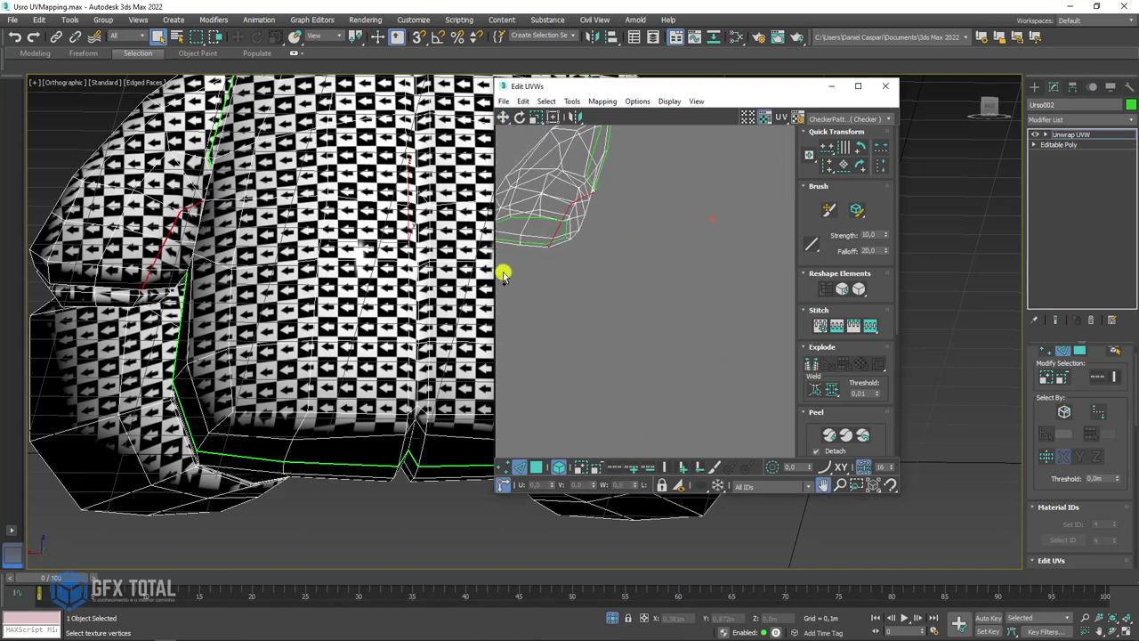
scroll(685, 258, down, 2)
middle_drag(686, 258, 644, 246)
scroll(649, 266, up, 3)
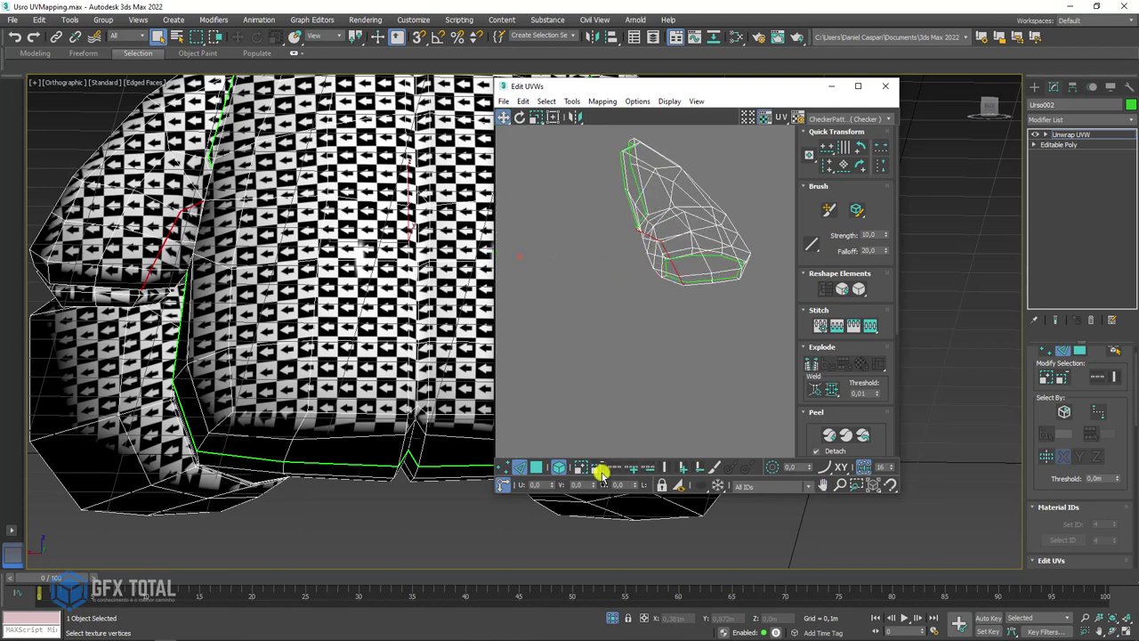
click(810, 366)
Step: Select more seam edges on the ears and legs and Break them into new UV seams
scroll(663, 274, down, 3)
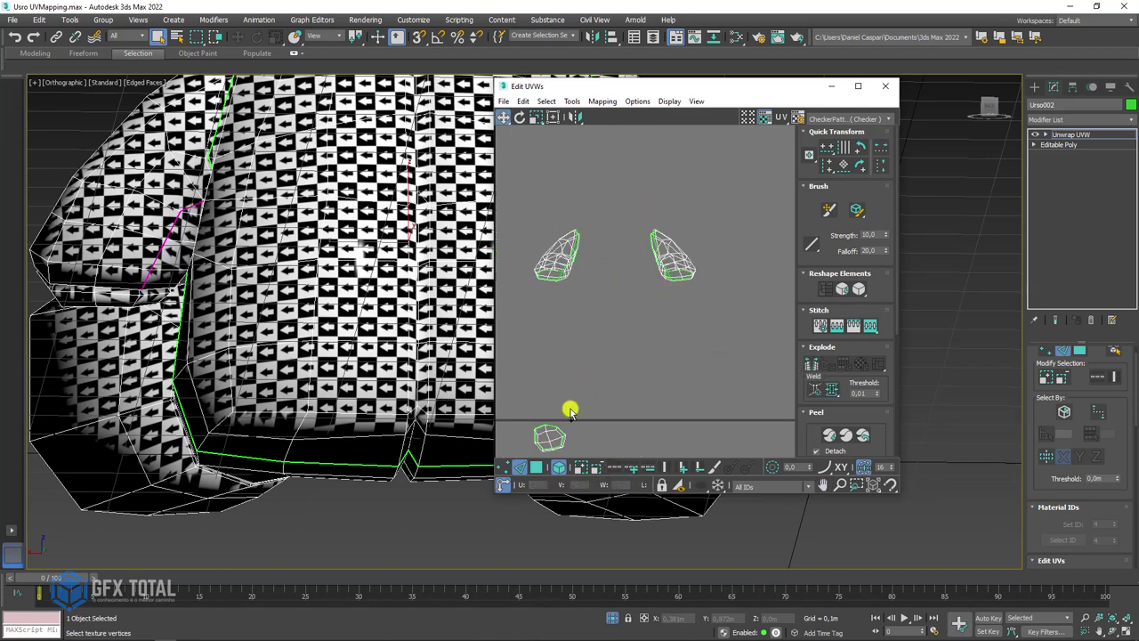
scroll(289, 325, up, 2)
scroll(295, 297, up, 3)
scroll(250, 231, up, 2)
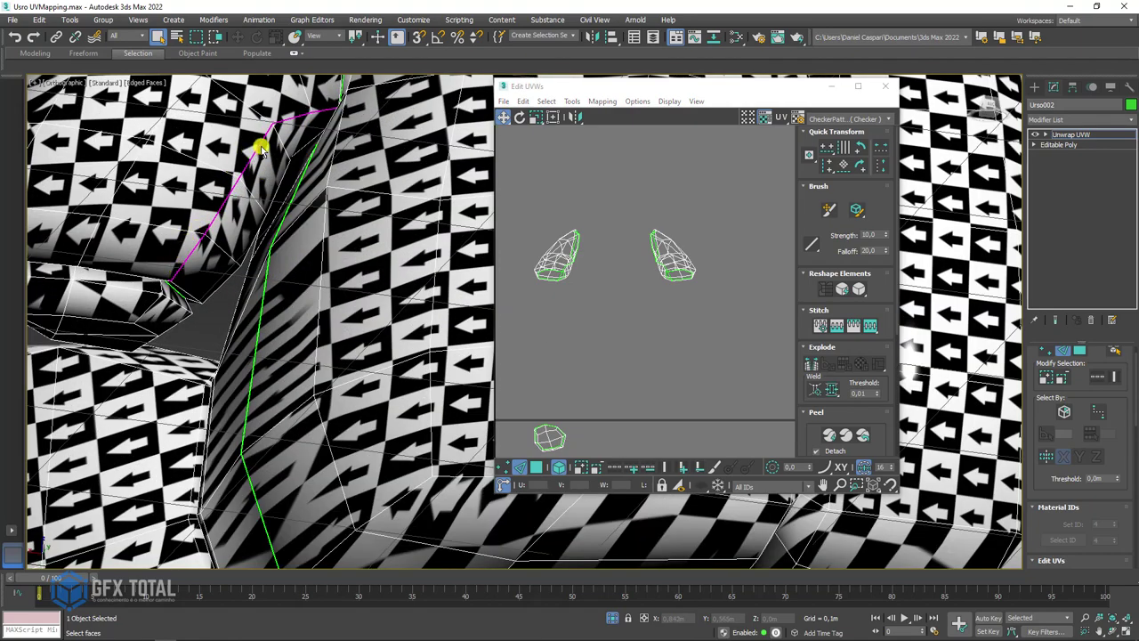
scroll(261, 149, down, 5)
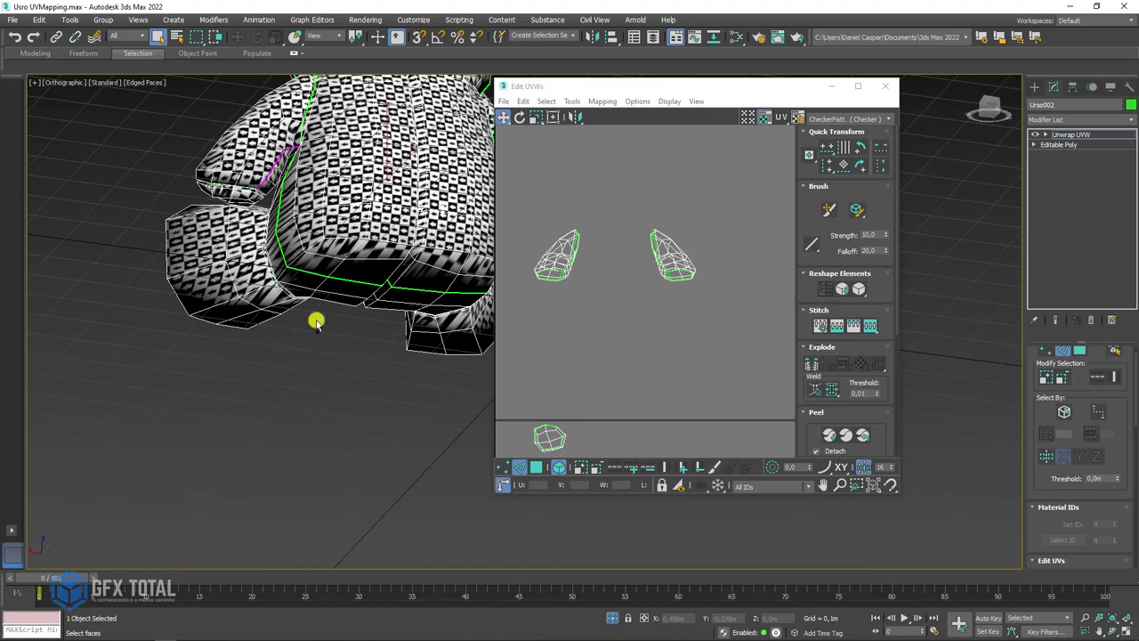
scroll(312, 303, up, 3)
scroll(316, 261, up, 1)
scroll(307, 265, up, 2)
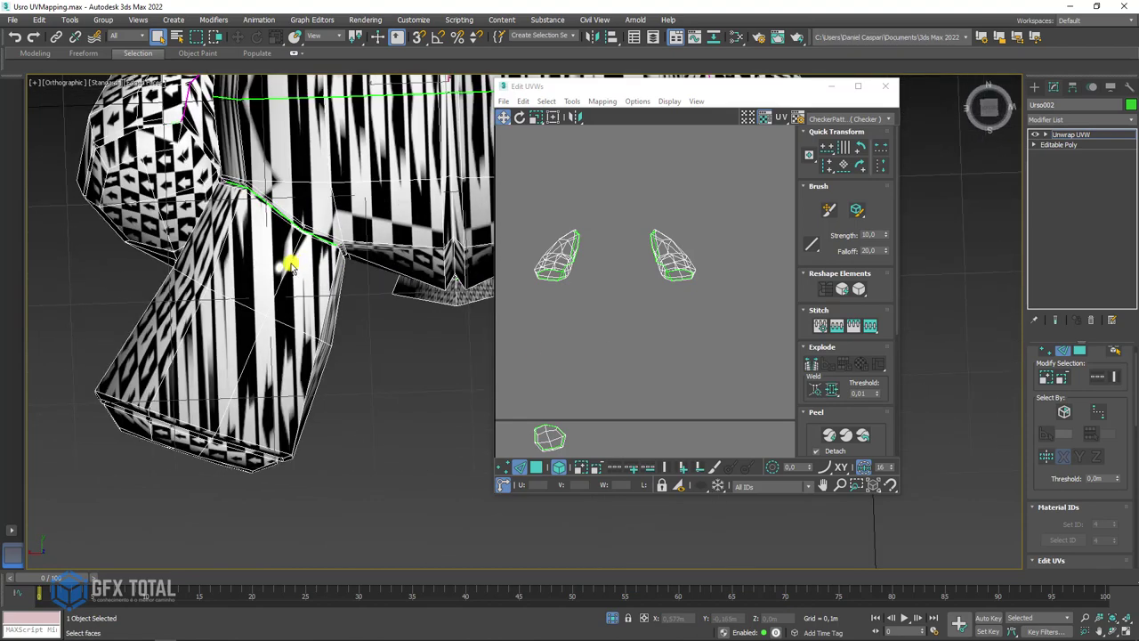
scroll(352, 283, down, 4)
scroll(343, 263, up, 4)
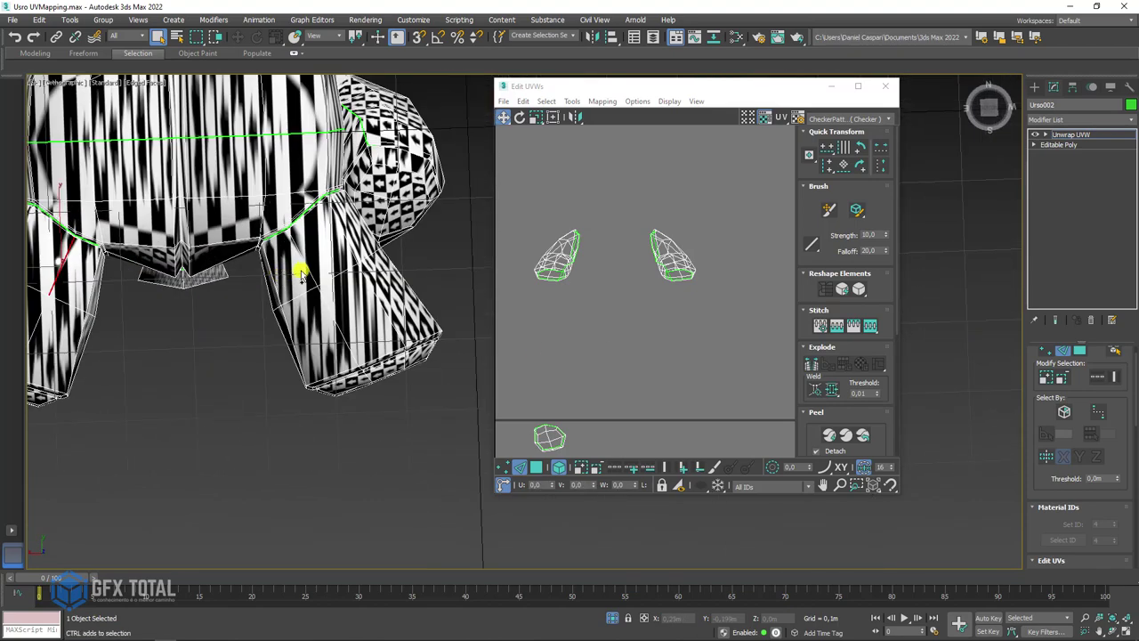
scroll(573, 334, down, 2)
scroll(614, 285, down, 1)
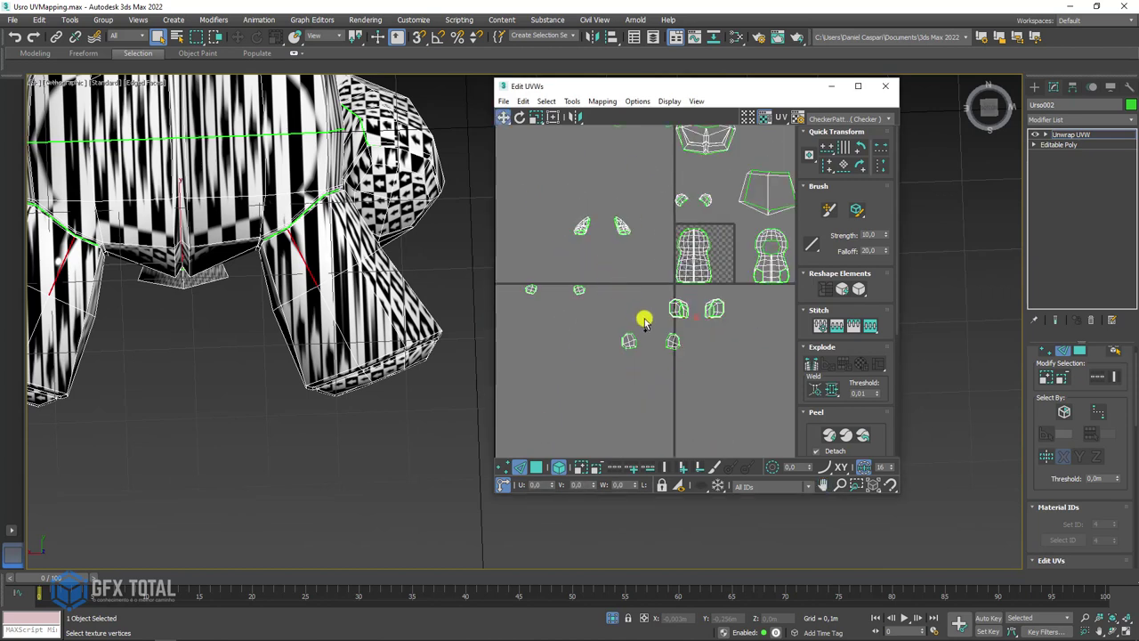
scroll(703, 307, up, 1)
scroll(677, 300, up, 2)
scroll(625, 296, up, 1)
scroll(617, 311, up, 2)
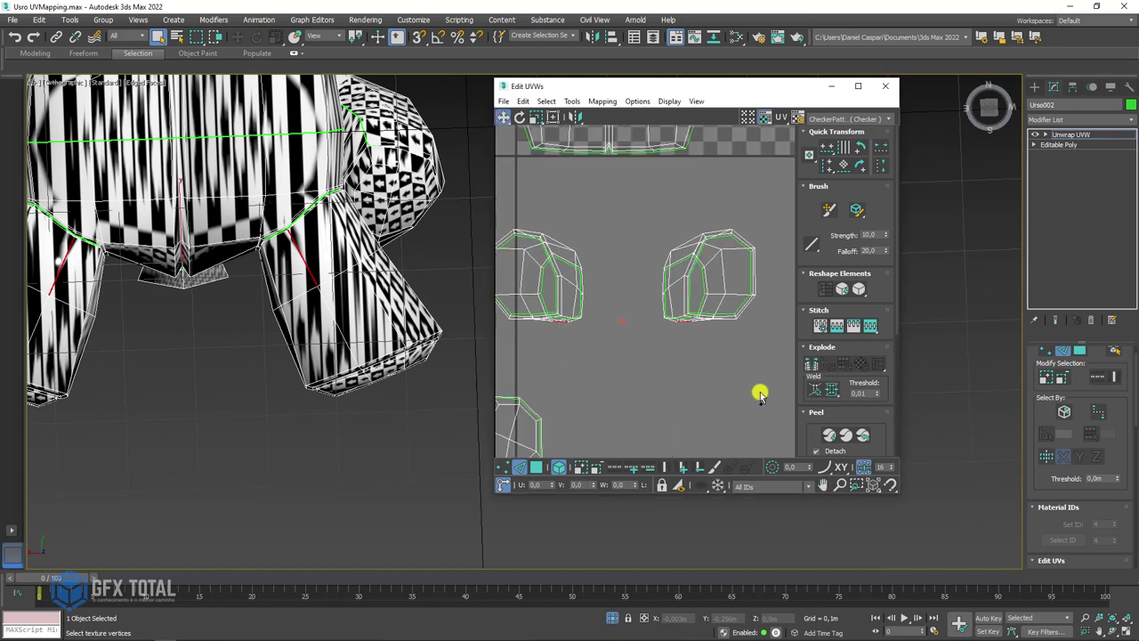
click(612, 467)
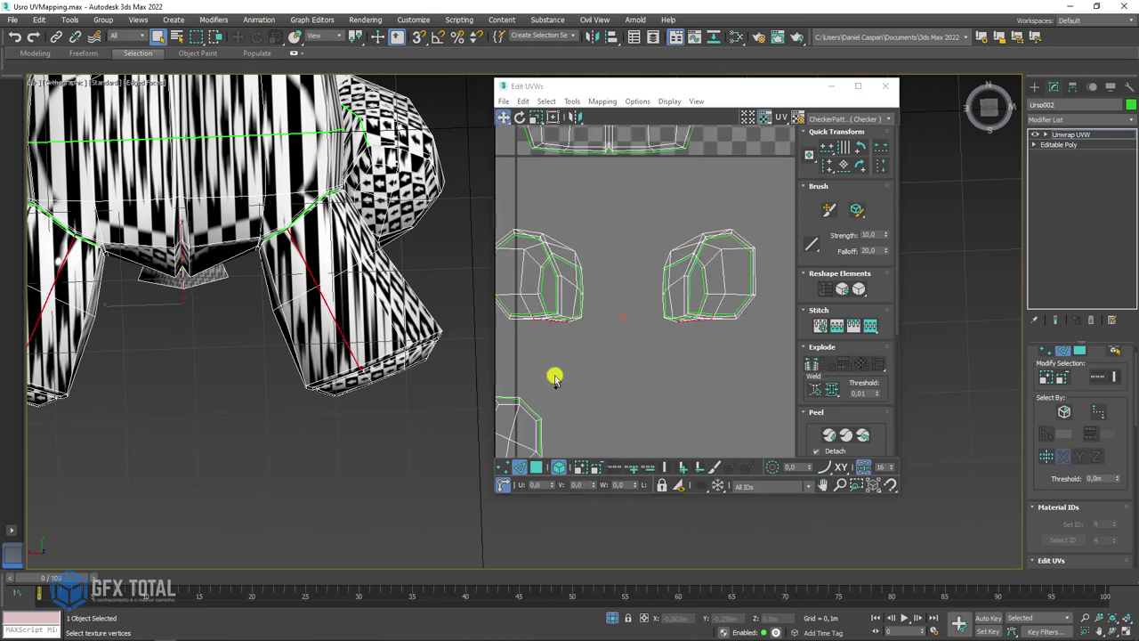
mouse_move(369, 347)
alt+middle_down()
mouse_move(310, 348)
mouse_move(234, 395)
mouse_move(348, 453)
mouse_move(271, 267)
alt+middle_up()
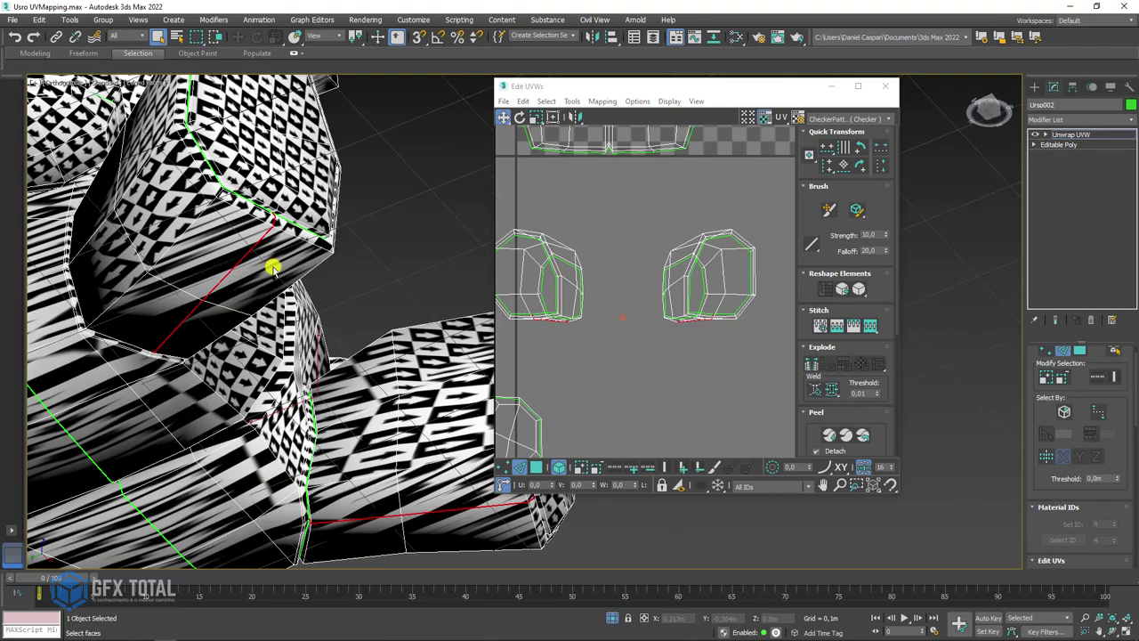
click(811, 368)
Step: Select a leg island in the UV editor
scroll(681, 348, down, 2)
scroll(678, 352, down, 1)
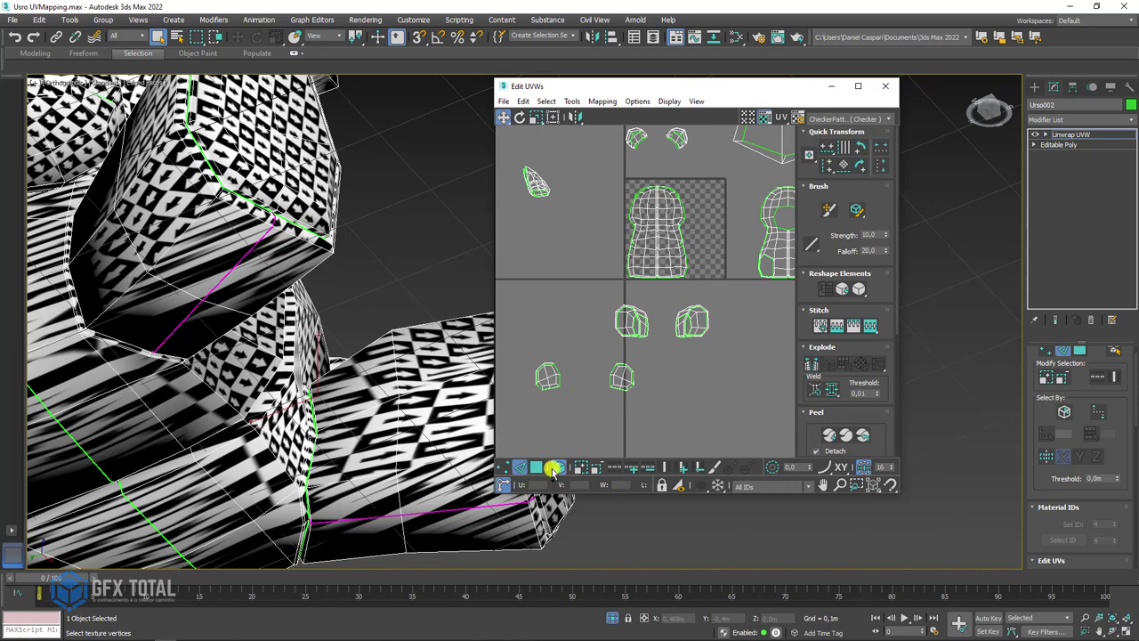
scroll(661, 379, down, 1)
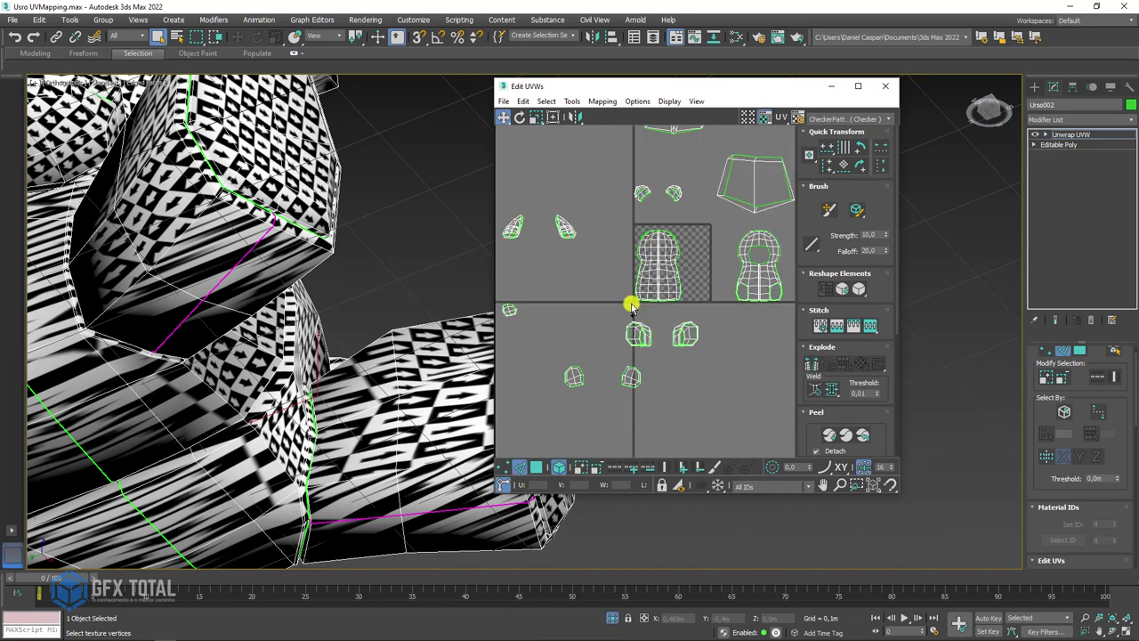
drag(649, 347, 662, 355)
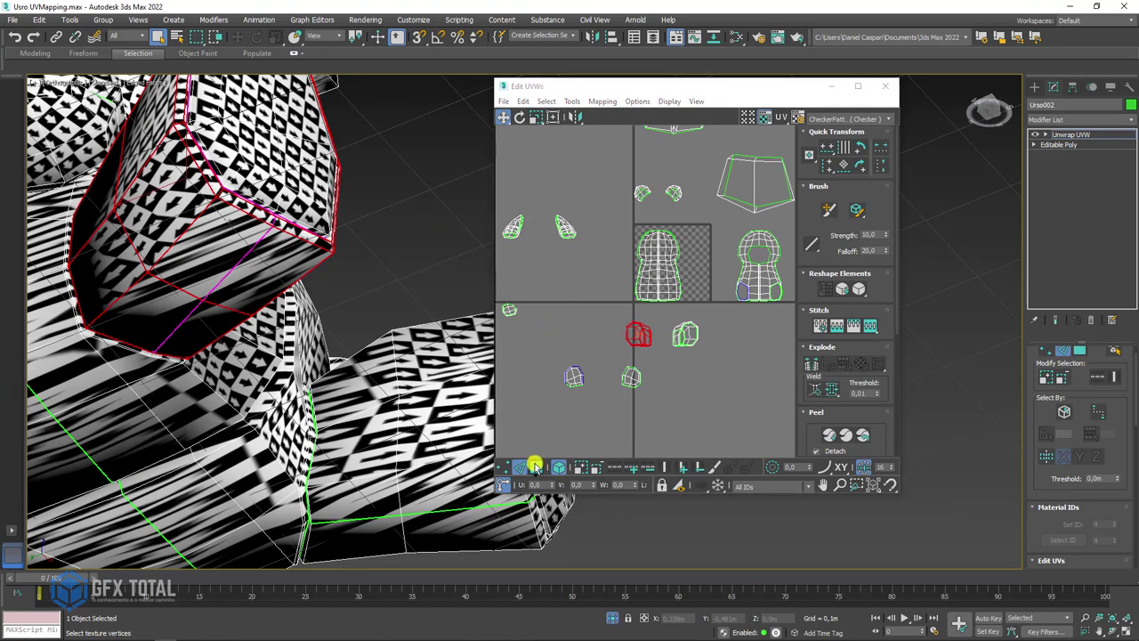
Step: In Polygon mode, box-select all faces of one leg's UV island and zoom in on it
click(536, 467)
drag(590, 313, 684, 361)
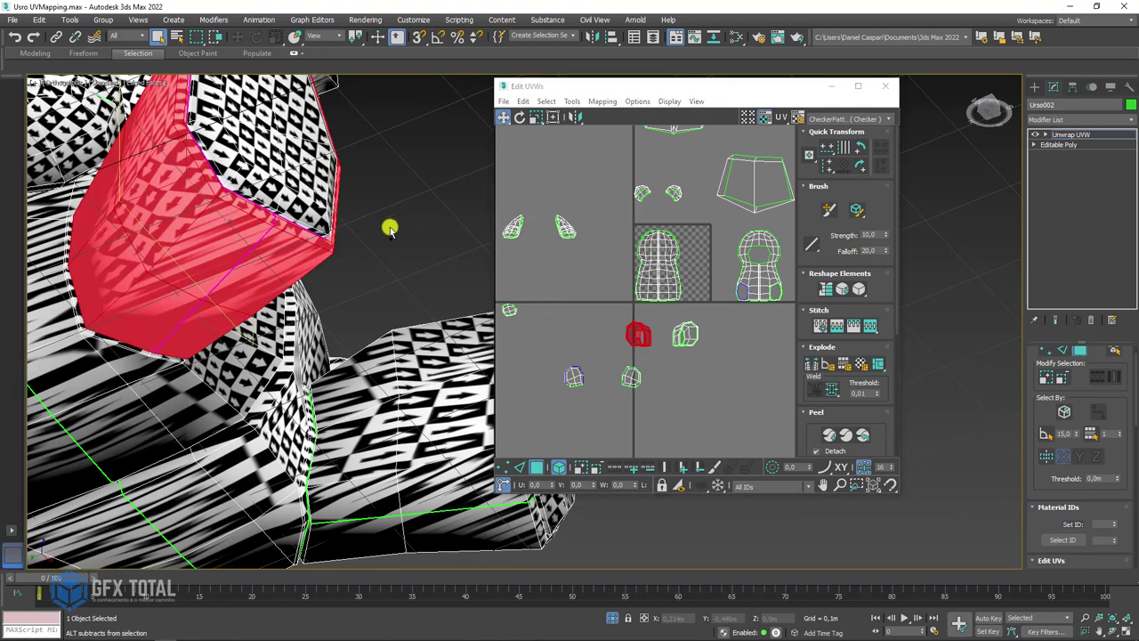
alt+middle_drag(389, 226, 351, 335)
middle_drag(639, 348, 628, 355)
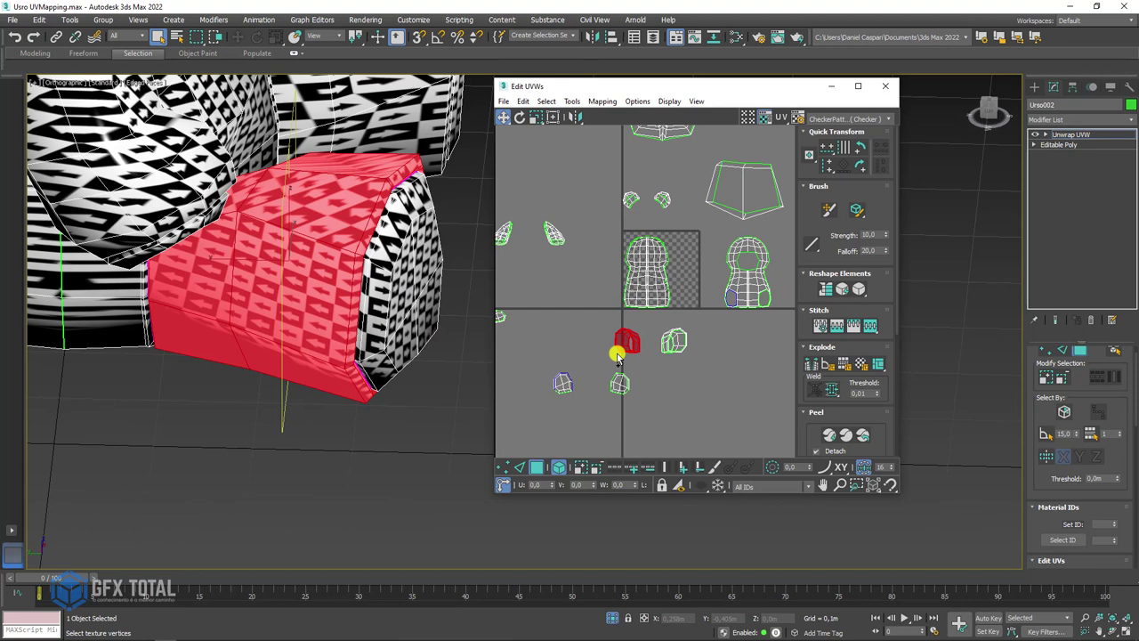
scroll(638, 333, up, 4)
scroll(645, 336, up, 2)
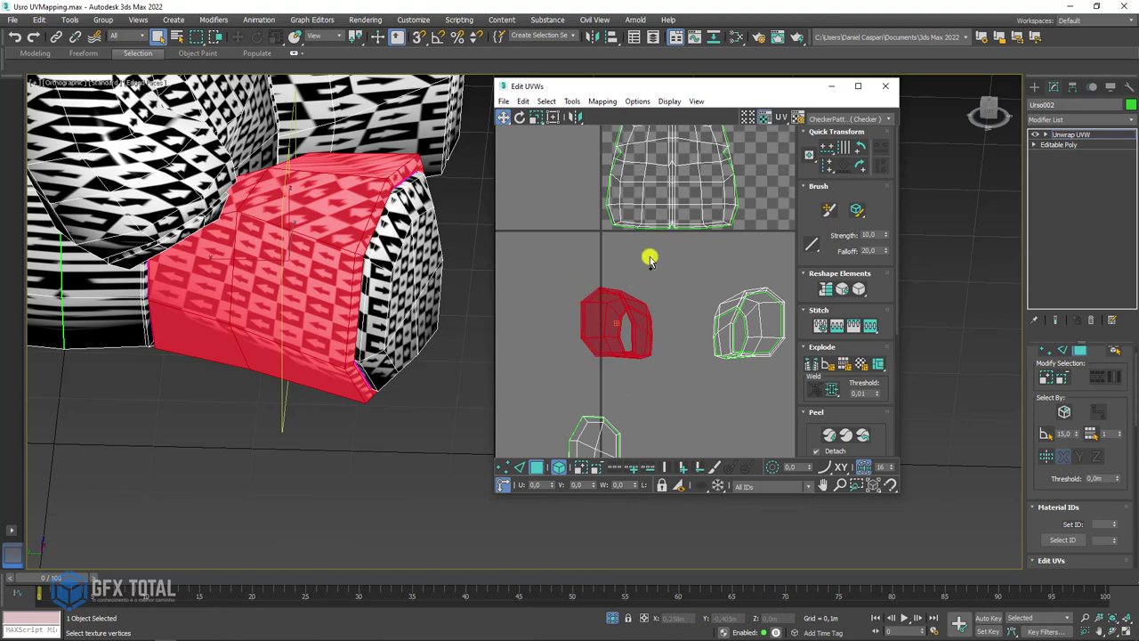
click(570, 102)
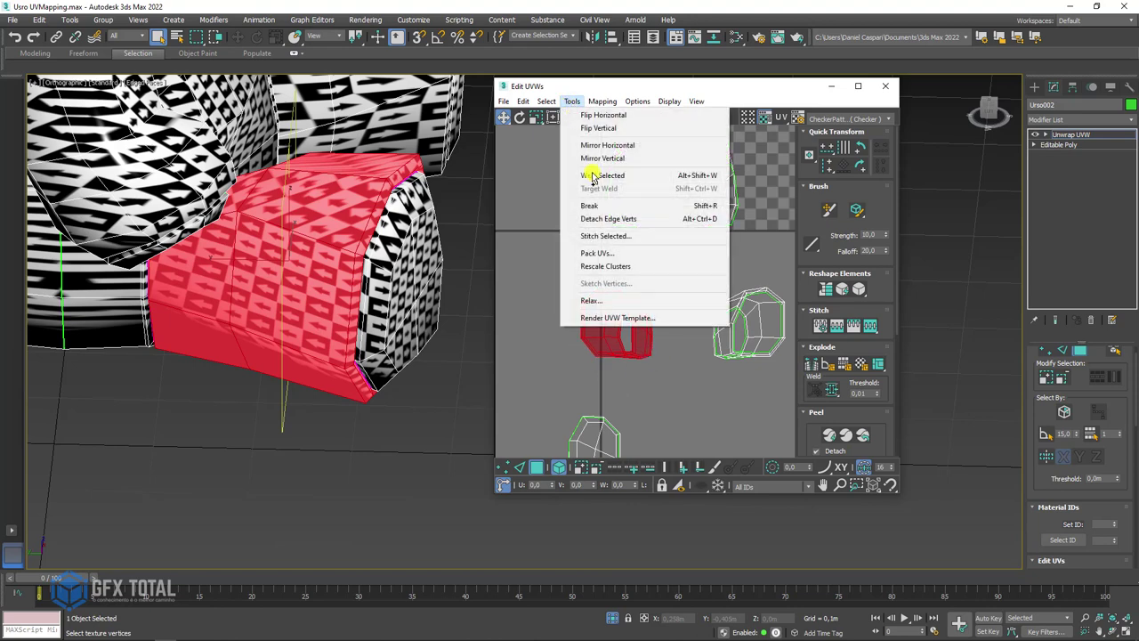
Step: Relax the selected leg island by polygon angles, with Iterations 100 and Amount 0,1
click(601, 302)
drag(861, 109, 728, 157)
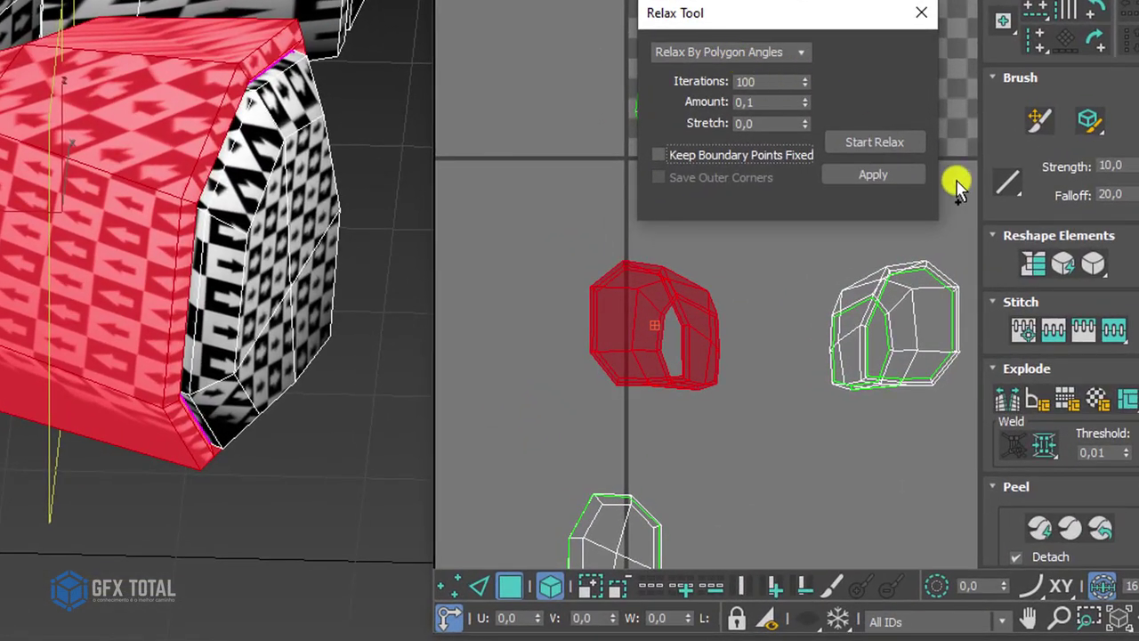
click(877, 145)
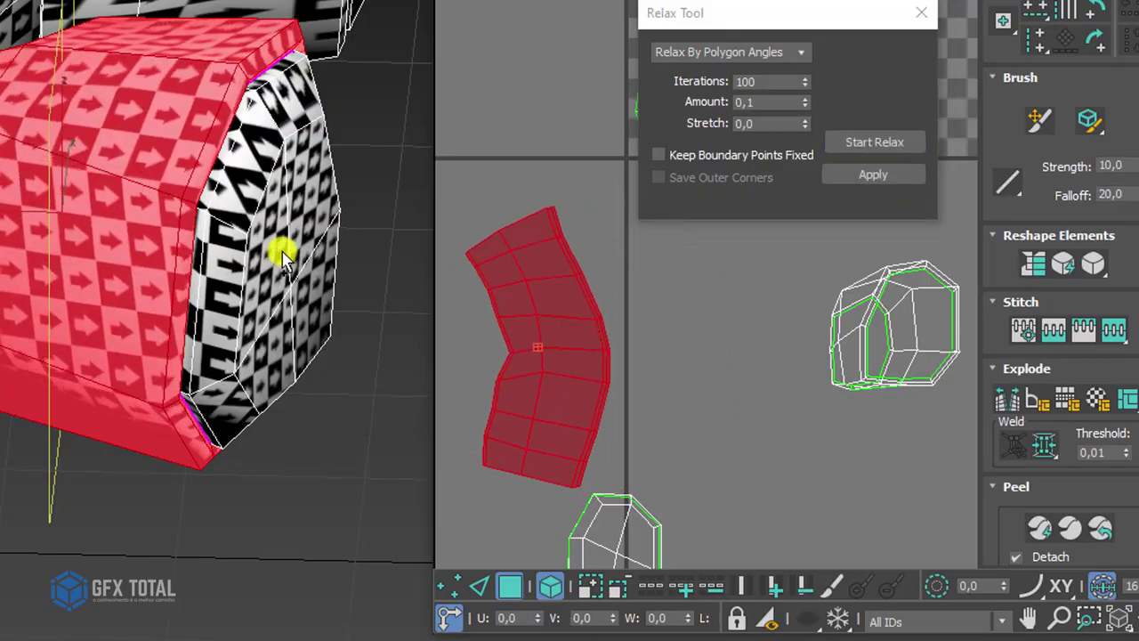
alt+middle_drag(279, 249, 152, 287)
mouse_move(2, 151)
alt+middle_down()
mouse_move(163, 113)
mouse_move(241, 193)
mouse_move(138, 267)
mouse_move(190, 293)
alt+middle_up()
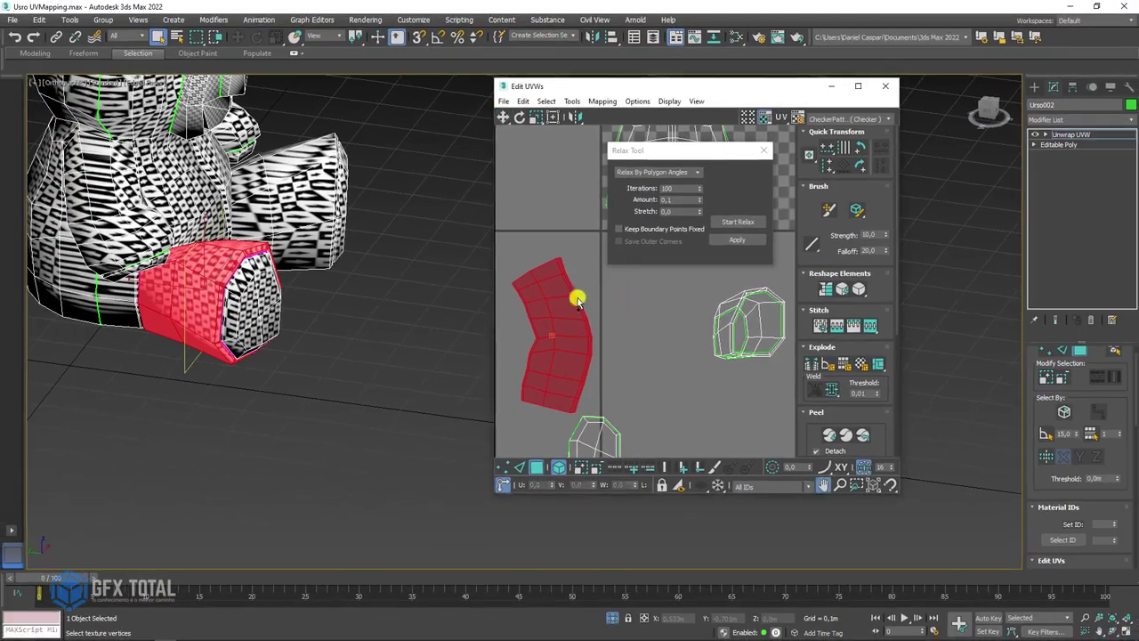
Step: Select the other leg's UV island and relax it with the same settings
click(733, 338)
scroll(267, 234, up, 3)
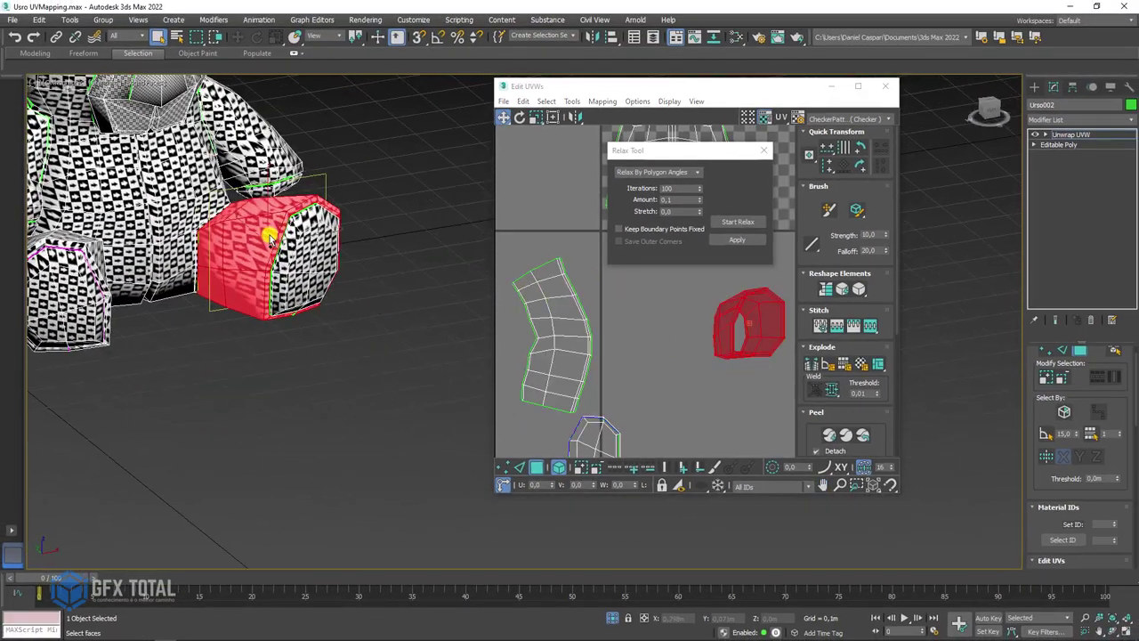
scroll(275, 223, up, 2)
click(737, 221)
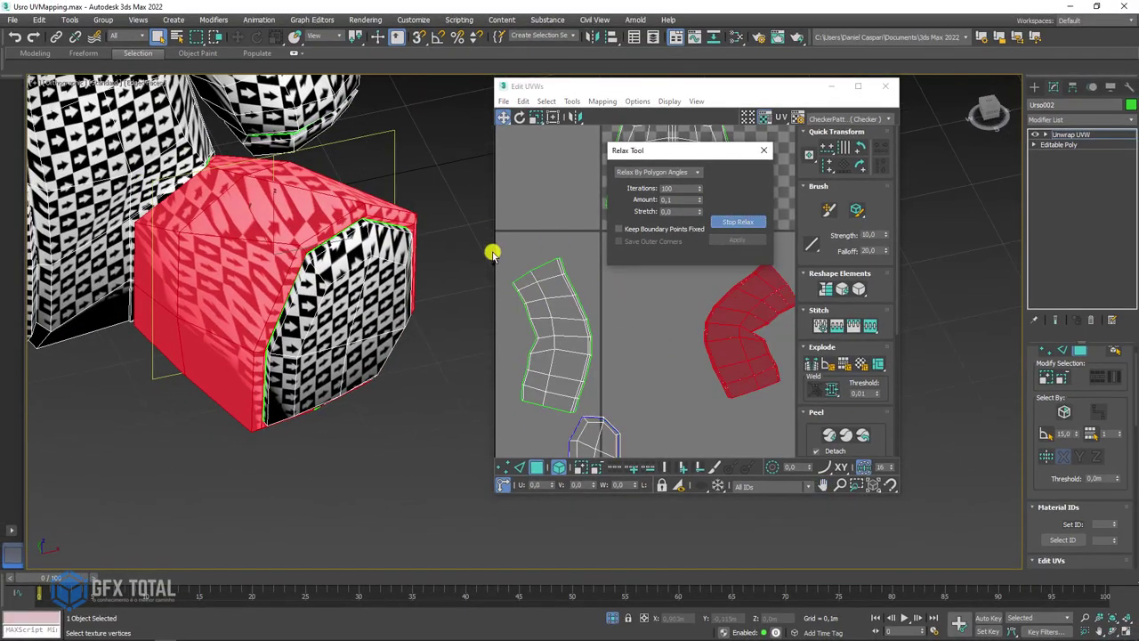
mouse_move(400, 241)
alt+middle_down()
mouse_move(295, 254)
mouse_move(306, 207)
alt+middle_up()
scroll(305, 207, down, 3)
scroll(344, 199, down, 2)
scroll(356, 183, down, 2)
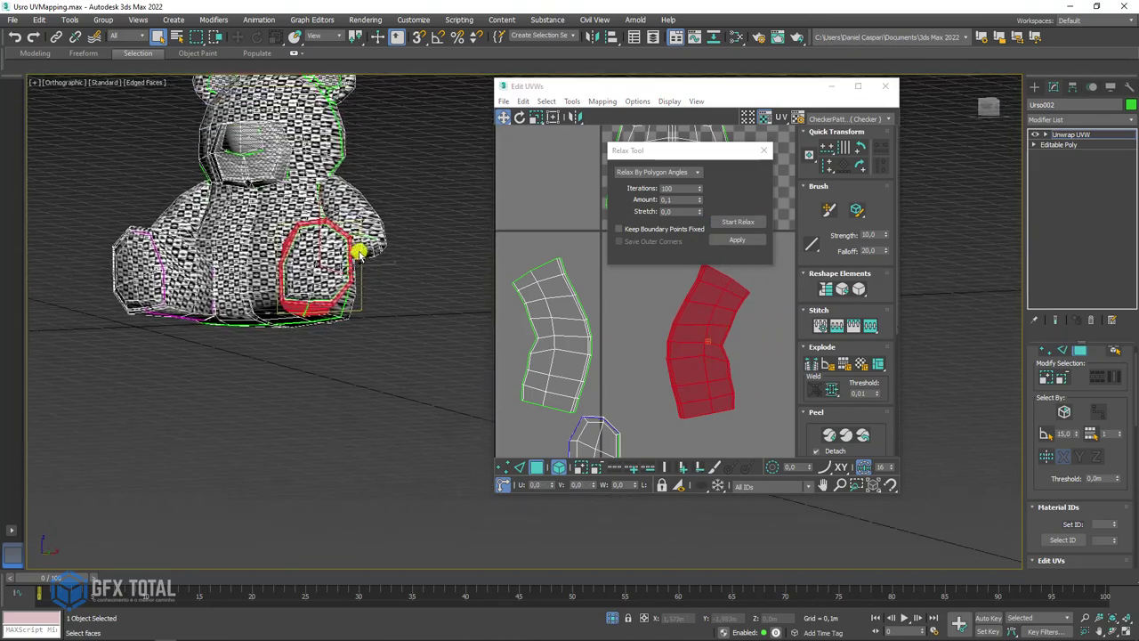
scroll(358, 249, down, 1)
scroll(564, 311, down, 3)
Step: Select the arm's UV island
middle_drag(552, 237, 582, 330)
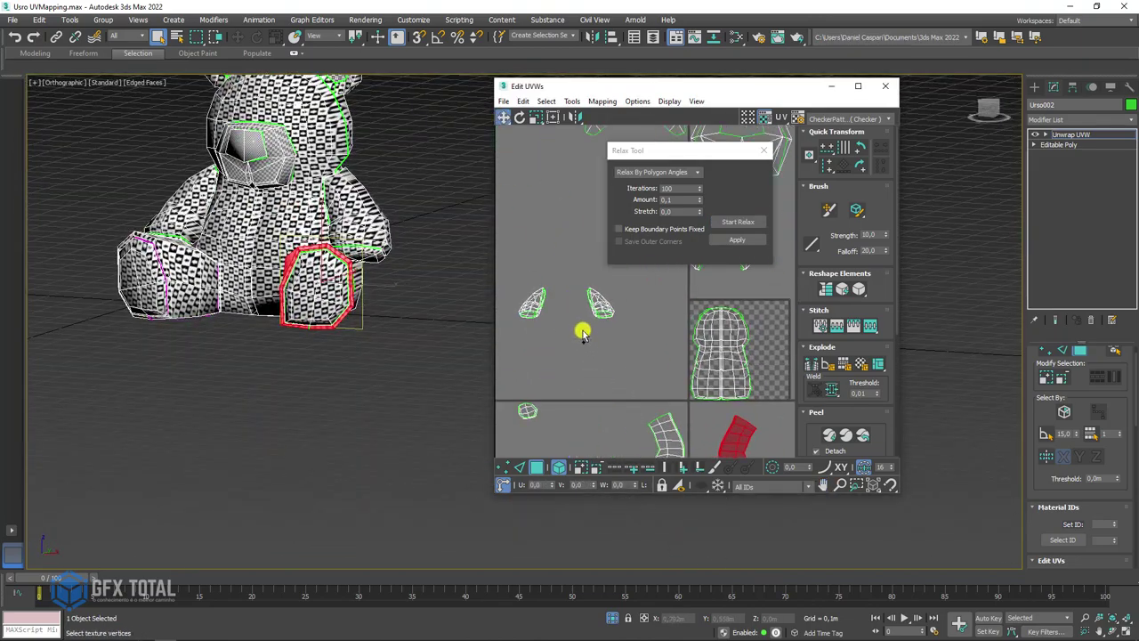
scroll(578, 270, up, 3)
drag(578, 270, 680, 330)
scroll(375, 221, up, 2)
Step: Run a relax pass on the arm's UV island and close the Relax Tool
scroll(398, 260, up, 2)
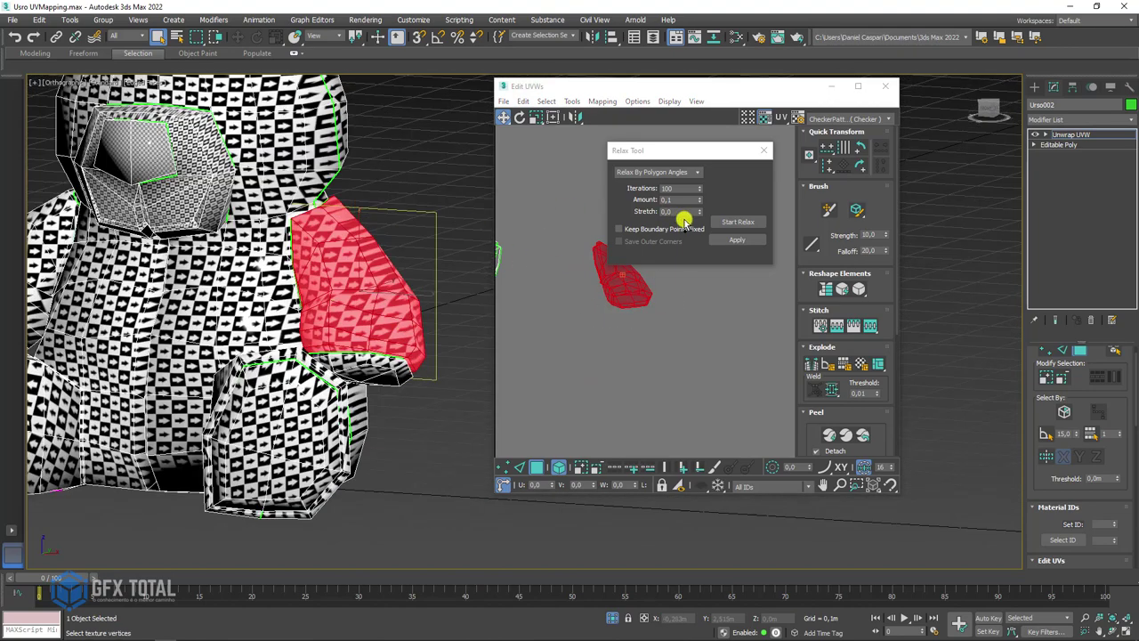
click(726, 223)
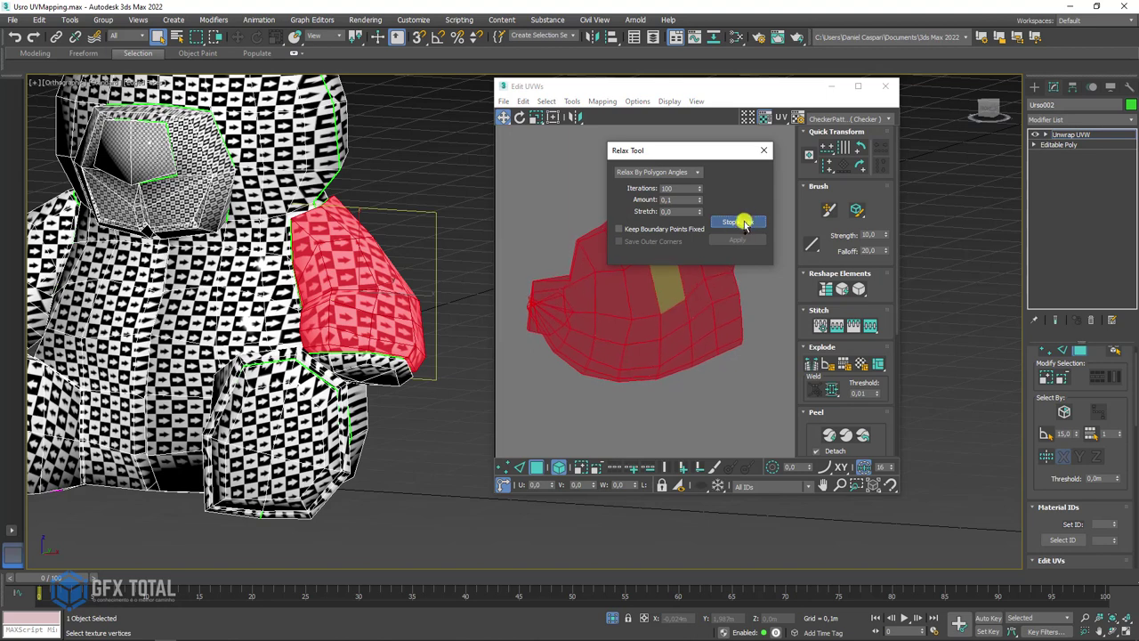
click(737, 221)
click(762, 149)
Step: In Vertex mode, drag the pinched tip vertices of the arm island outward to open that end
middle_drag(547, 307, 607, 320)
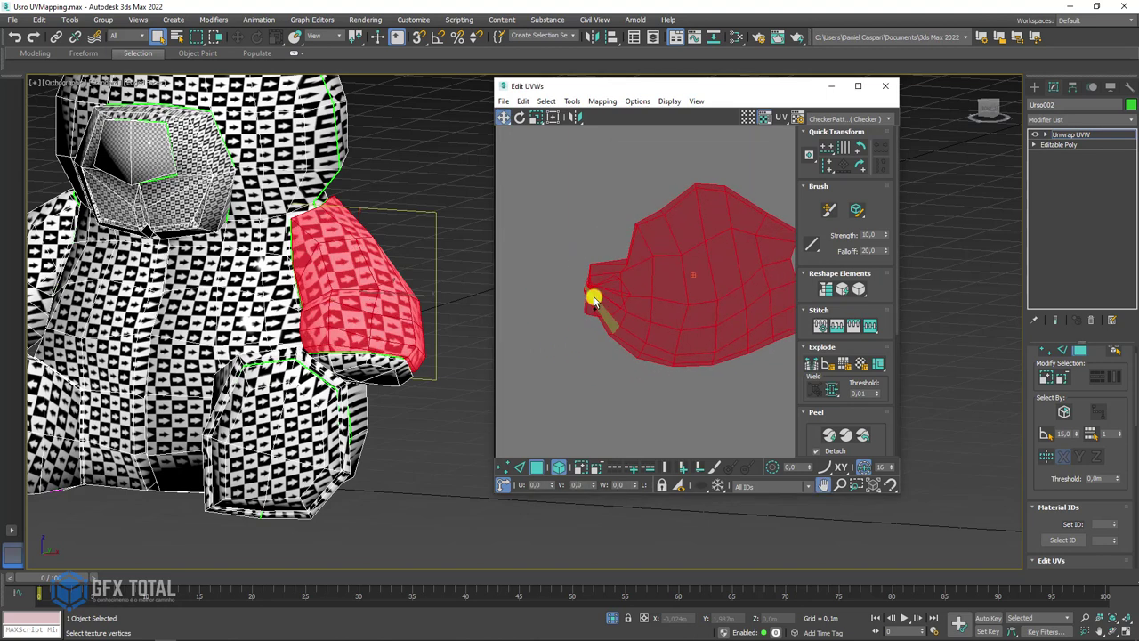
click(504, 468)
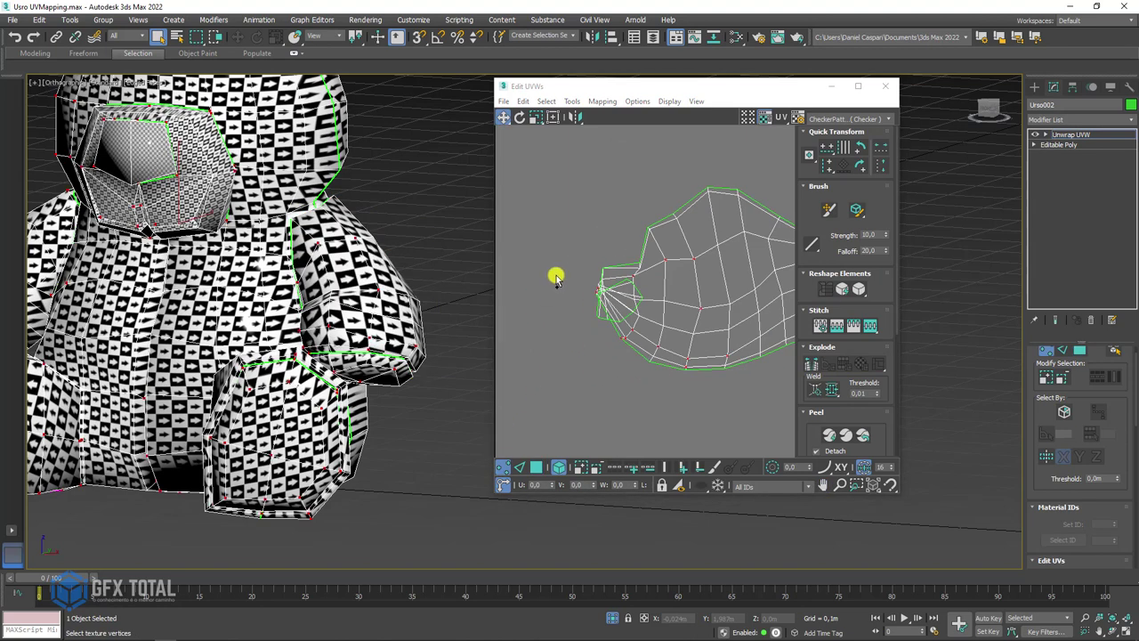
drag(560, 242, 626, 350)
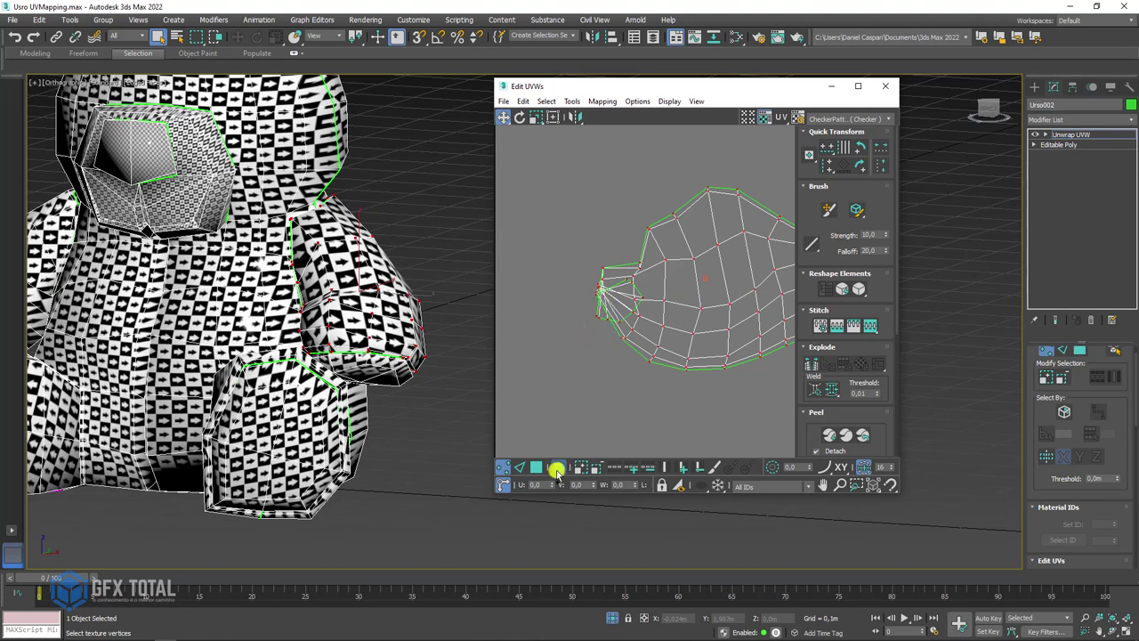
click(556, 470)
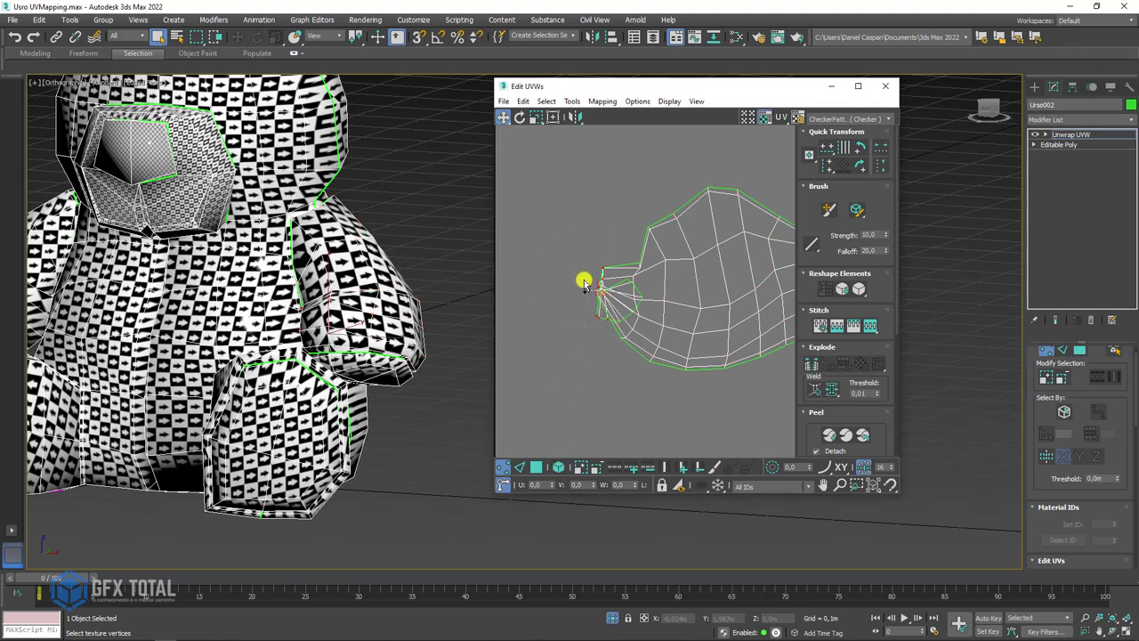
drag(644, 316, 508, 178)
middle_drag(508, 178, 716, 309)
drag(674, 270, 582, 207)
click(563, 102)
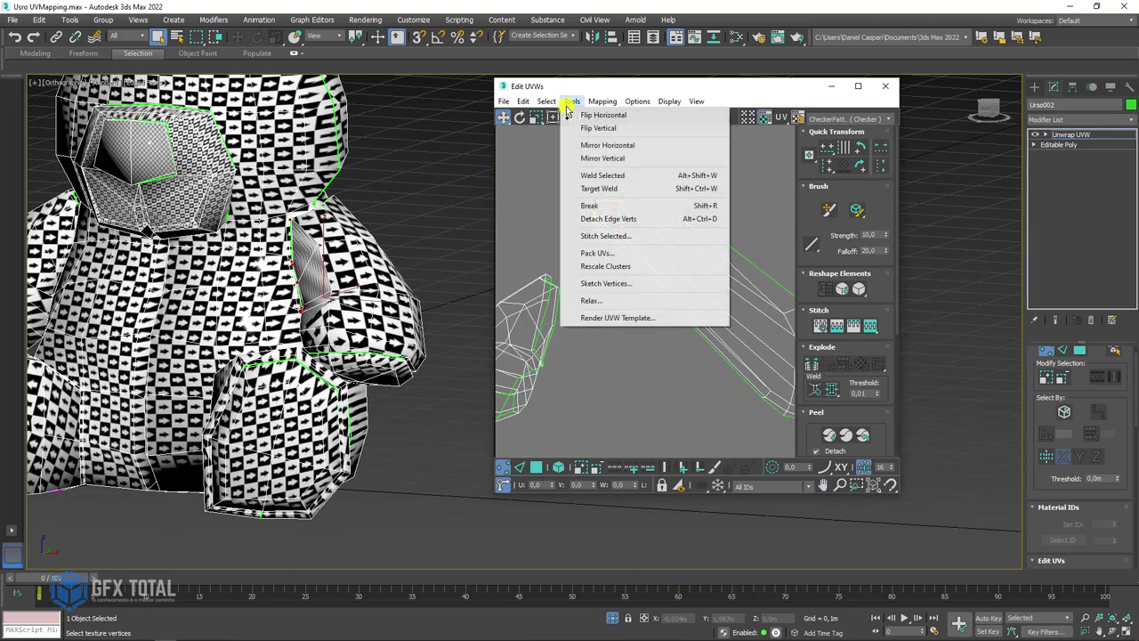
Step: Relax the stretched arm island several times with the Relax Tool
click(591, 297)
click(732, 222)
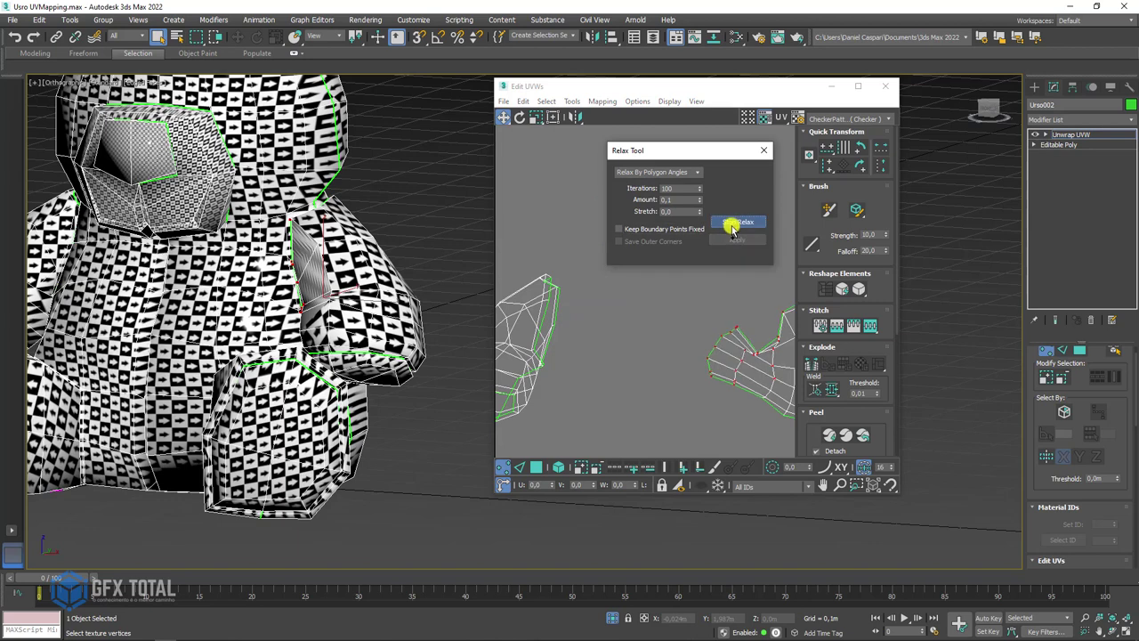
middle_drag(715, 332, 611, 324)
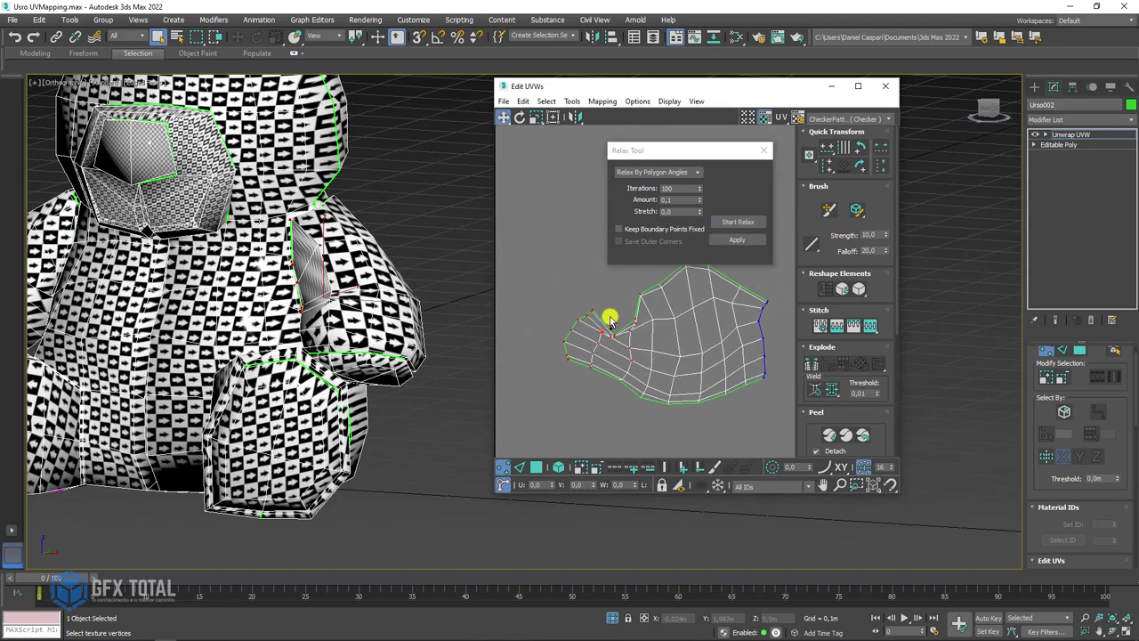
click(620, 339)
click(743, 221)
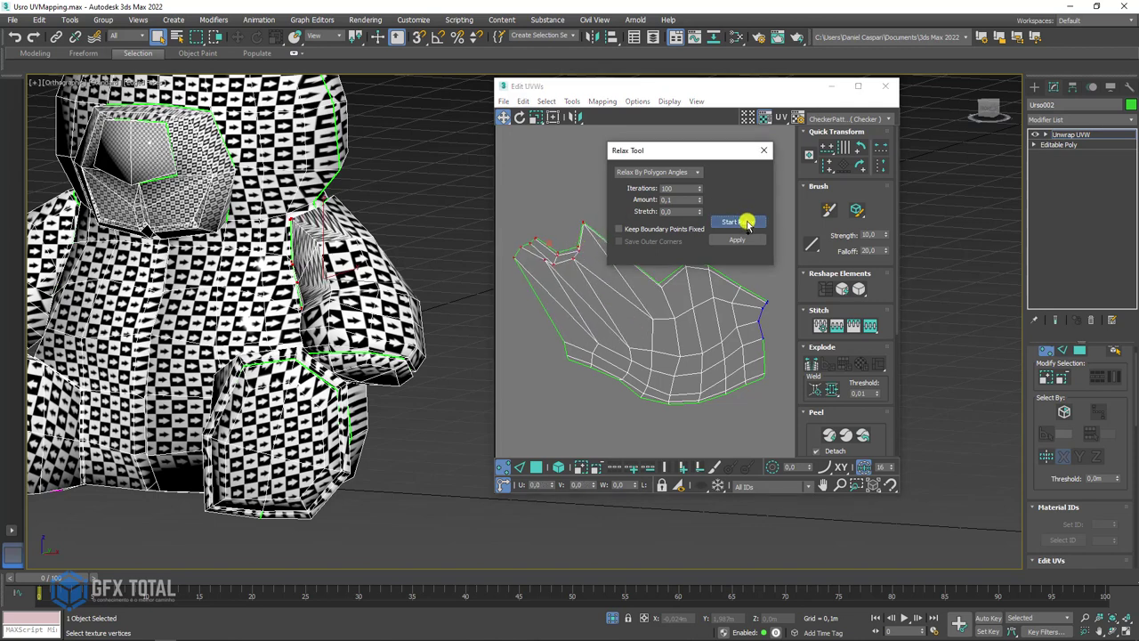
click(743, 221)
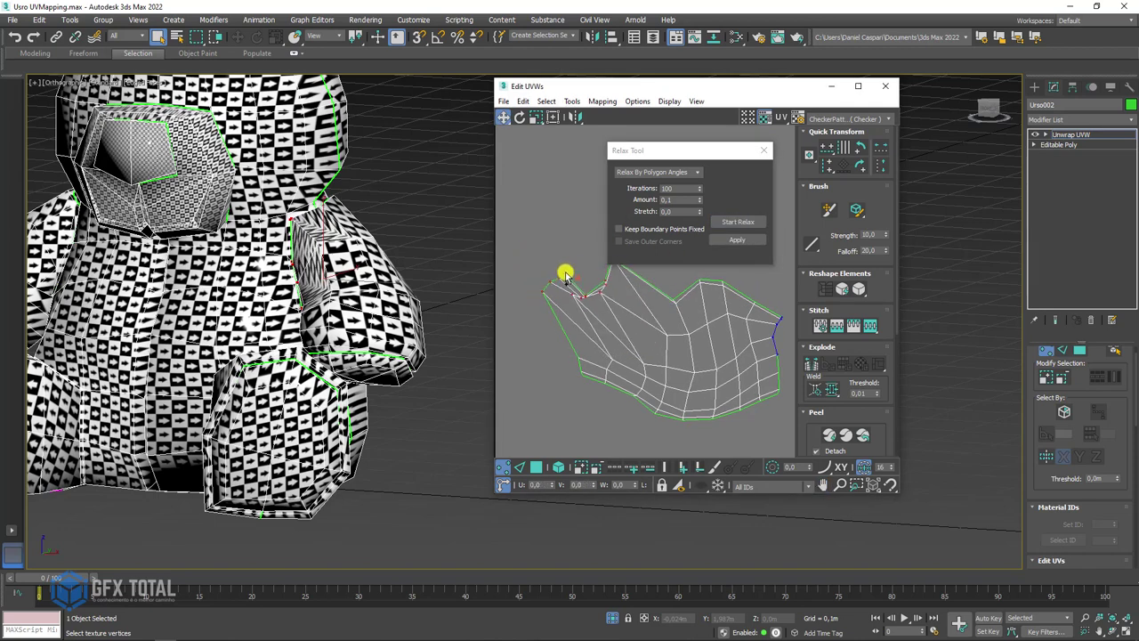
click(738, 221)
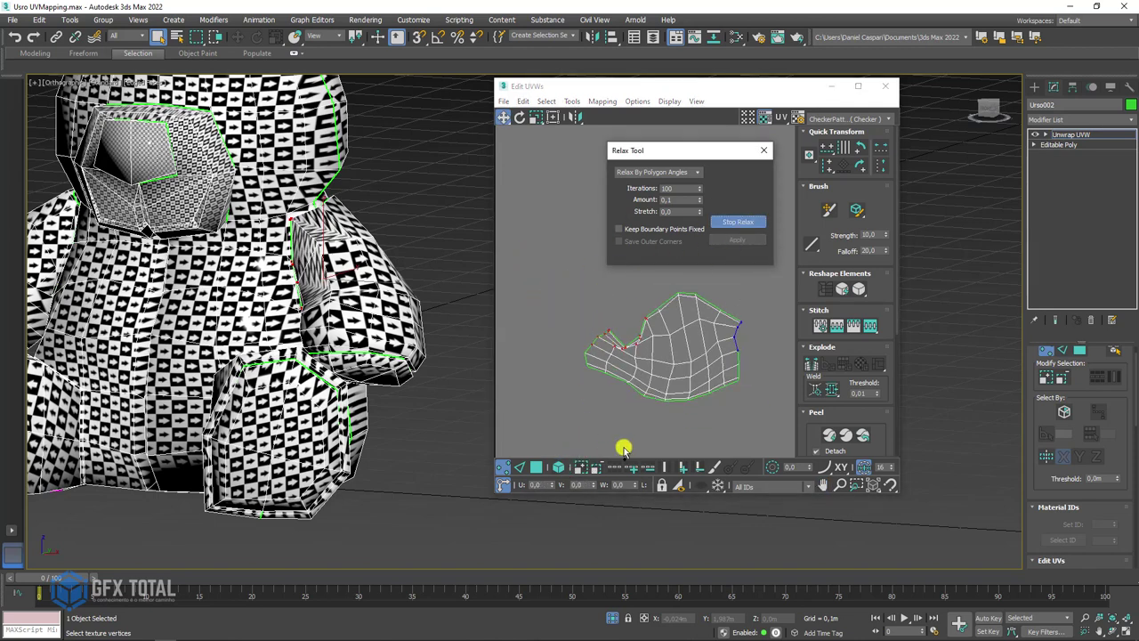
click(771, 466)
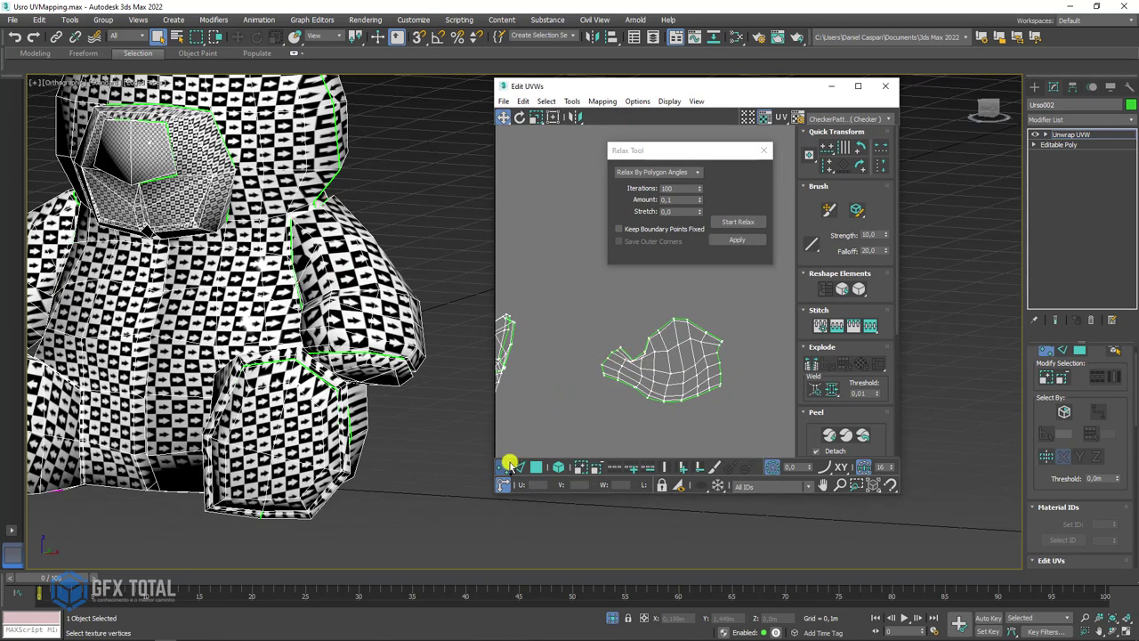
Step: Widen the soft selection falloff to about 16 and pull the tip vertex outward with its neighbours
drag(811, 466, 800, 368)
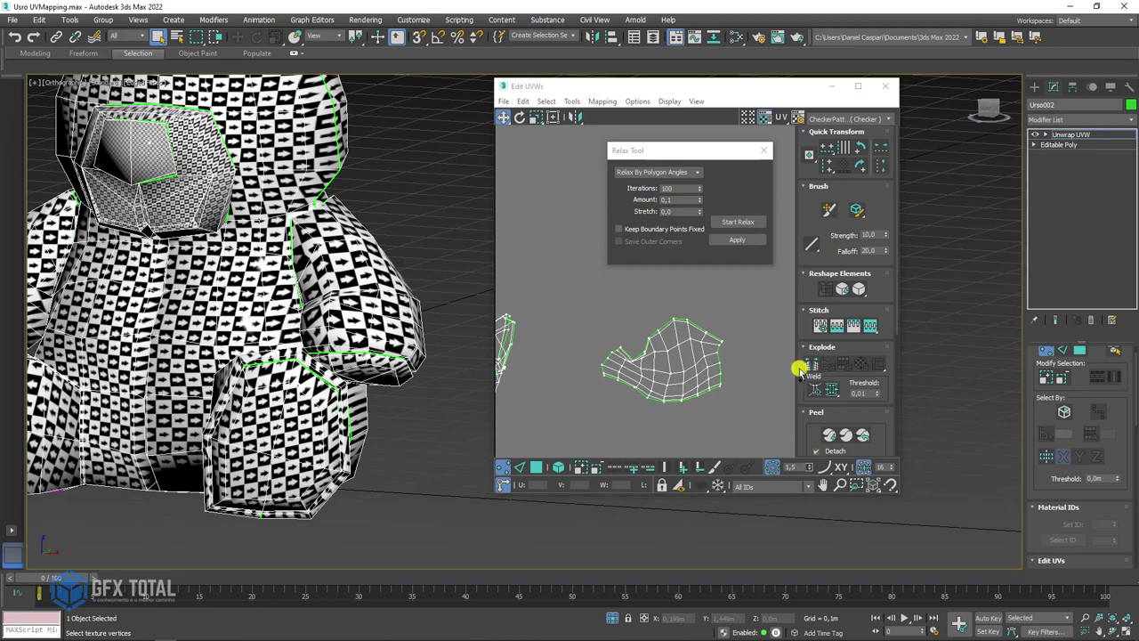
scroll(630, 354, up, 4)
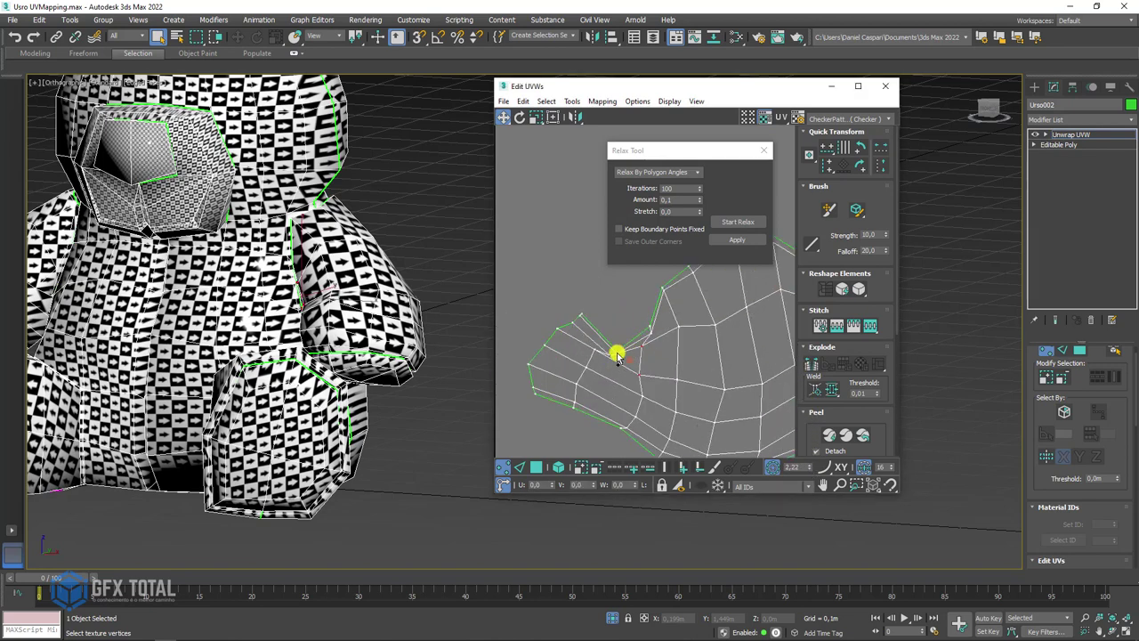
drag(810, 468, 793, 270)
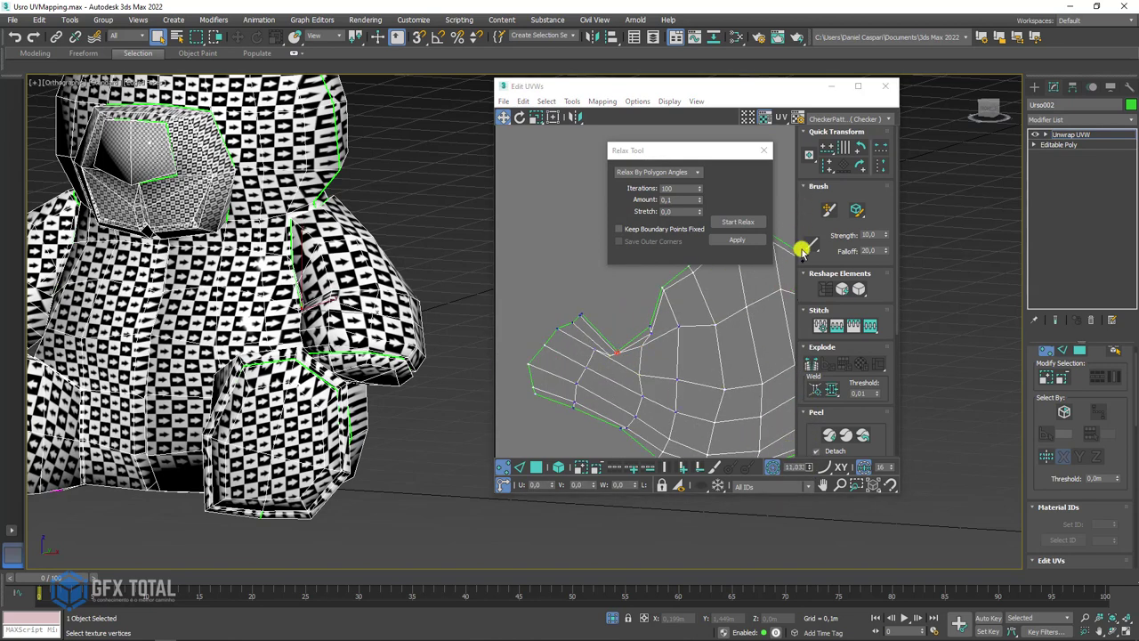
mouse_move(605, 354)
mouse_down()
mouse_move(615, 318)
mouse_move(584, 221)
mouse_move(569, 275)
mouse_move(556, 254)
mouse_up()
key(ctrl+z)
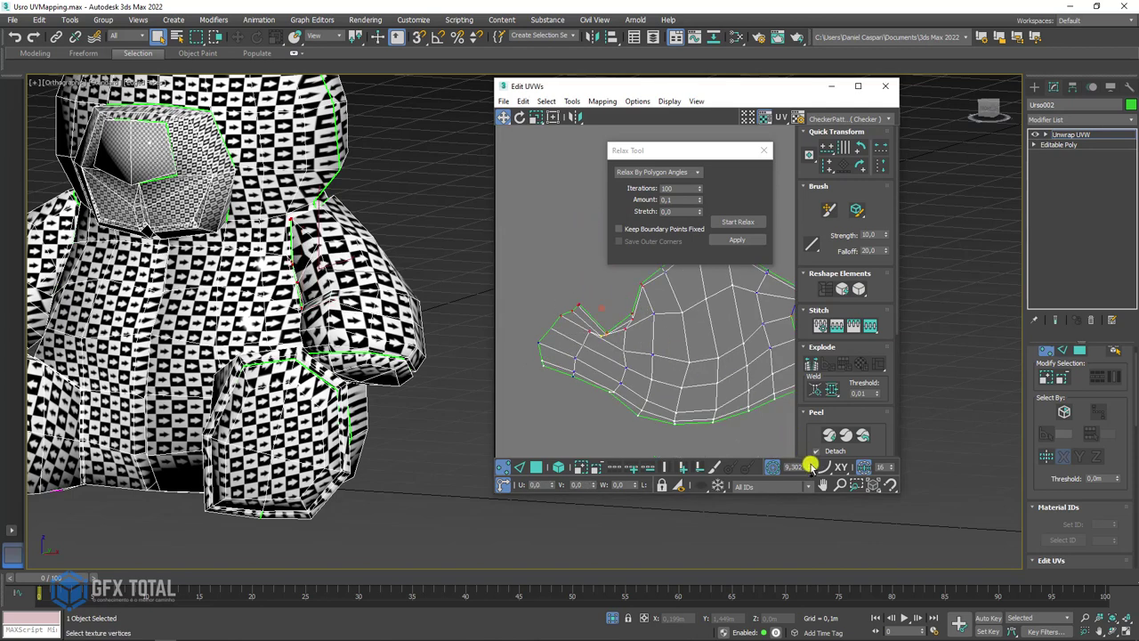
drag(811, 468, 800, 391)
mouse_move(605, 336)
mouse_down()
mouse_move(578, 172)
mouse_move(547, 257)
mouse_move(530, 242)
mouse_up()
Step: Relax the reshaped island, adjust its left tip, relax once more and close the Relax Tool
click(732, 221)
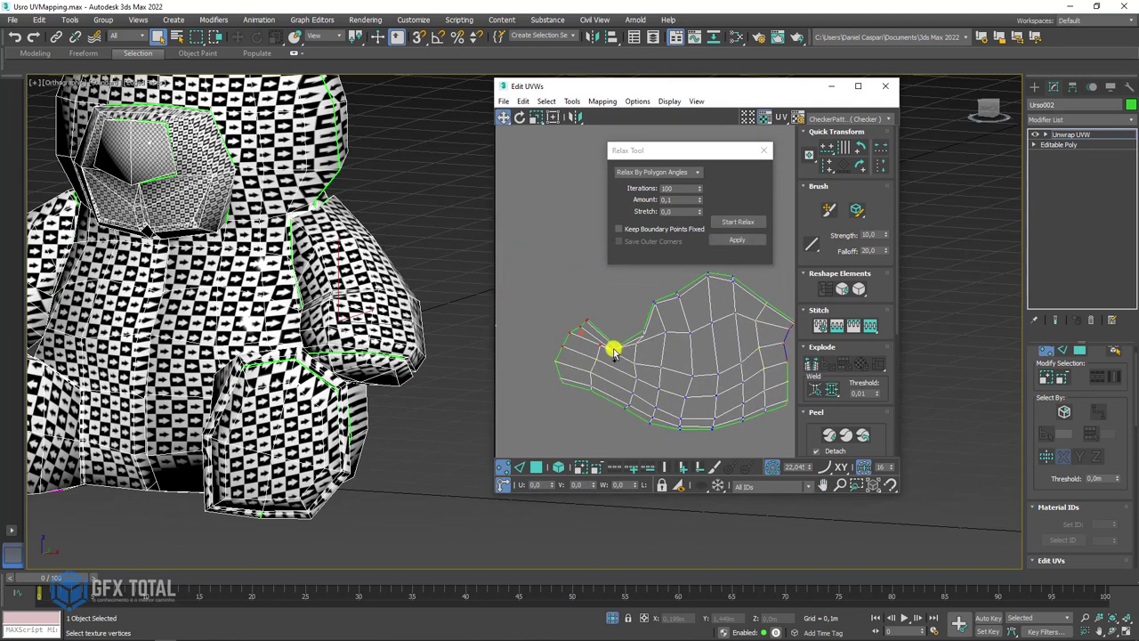
click(738, 224)
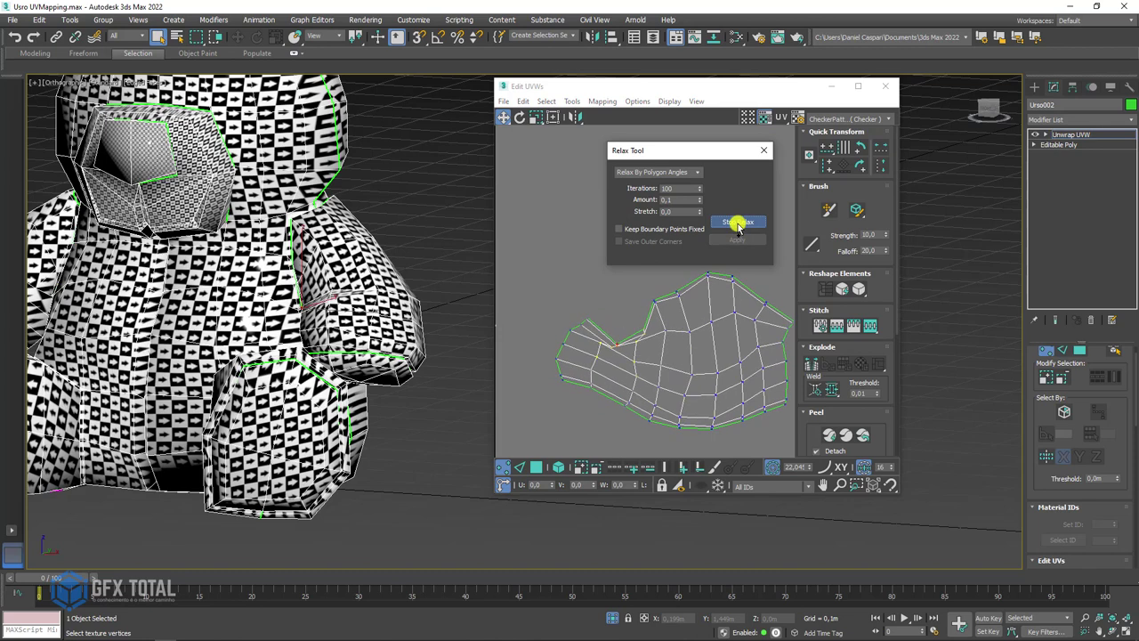
drag(588, 322, 552, 292)
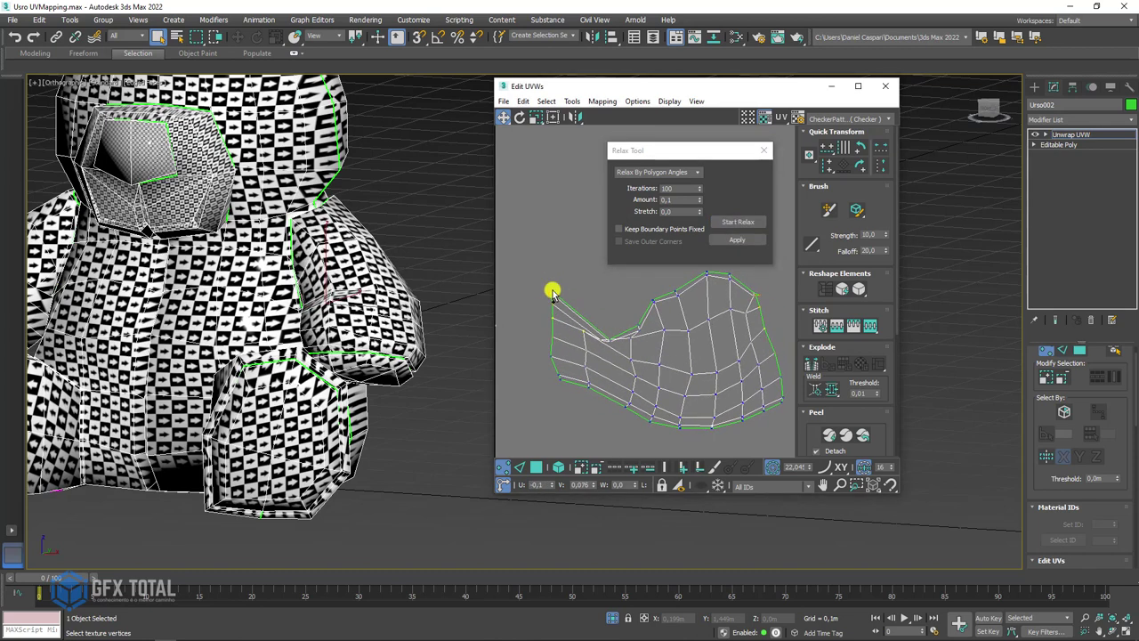
mouse_move(664, 300)
mouse_down()
mouse_move(609, 341)
mouse_move(654, 303)
mouse_up()
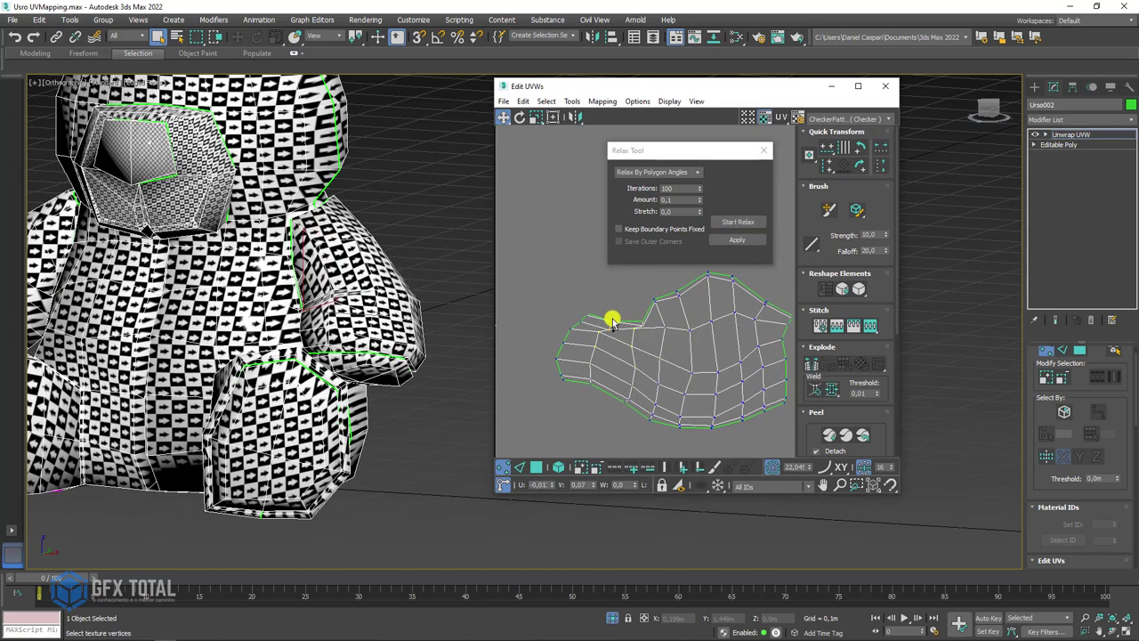
click(736, 227)
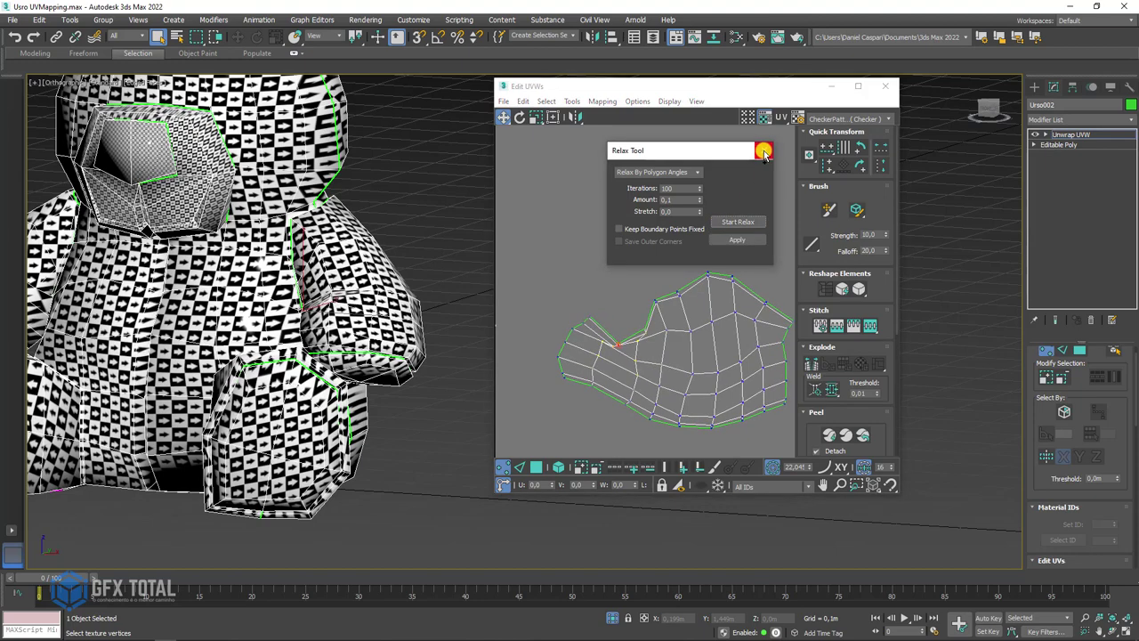
click(763, 150)
Step: Relax the neighbouring UV island with the Relax Tool
scroll(297, 276, down, 4)
alt+middle_drag(297, 276, 347, 277)
drag(651, 313, 603, 312)
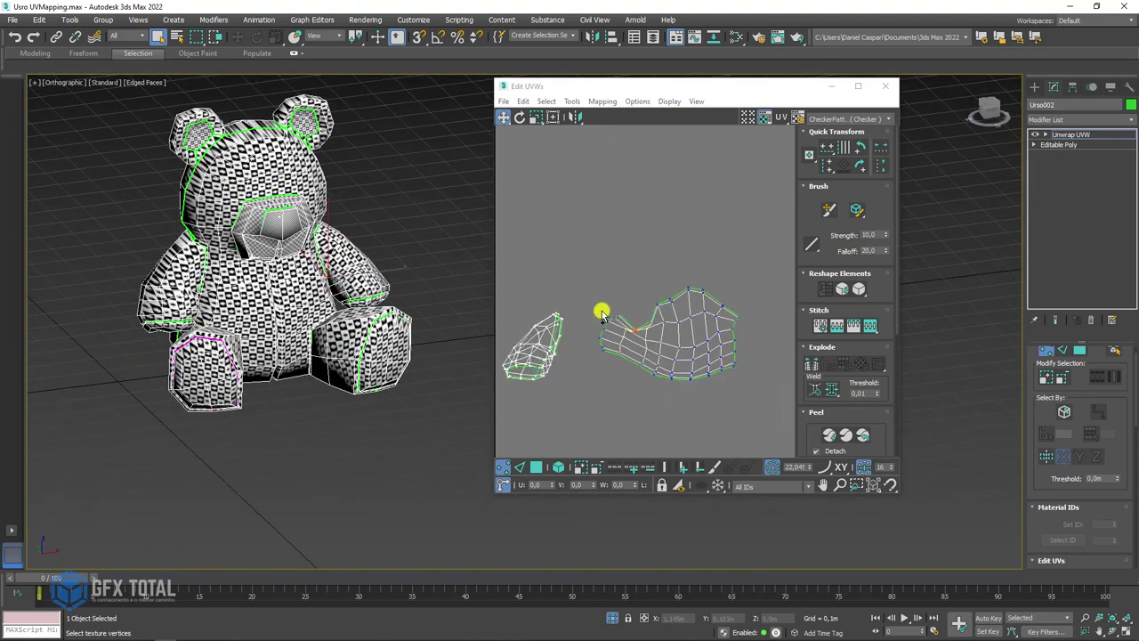
scroll(694, 236, up, 3)
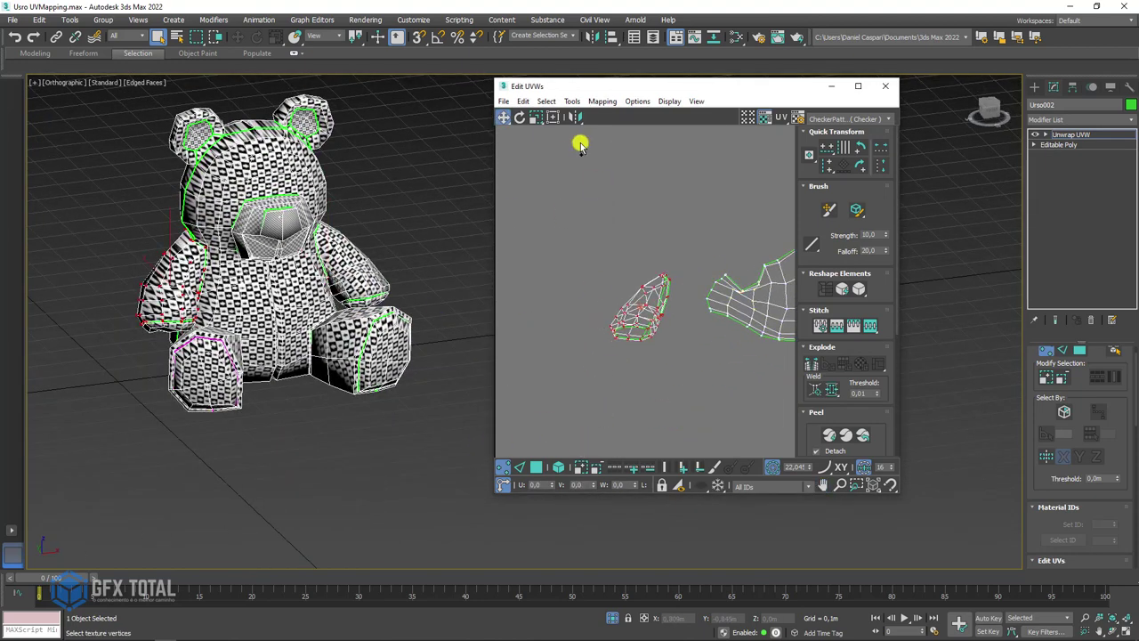
click(571, 102)
click(583, 303)
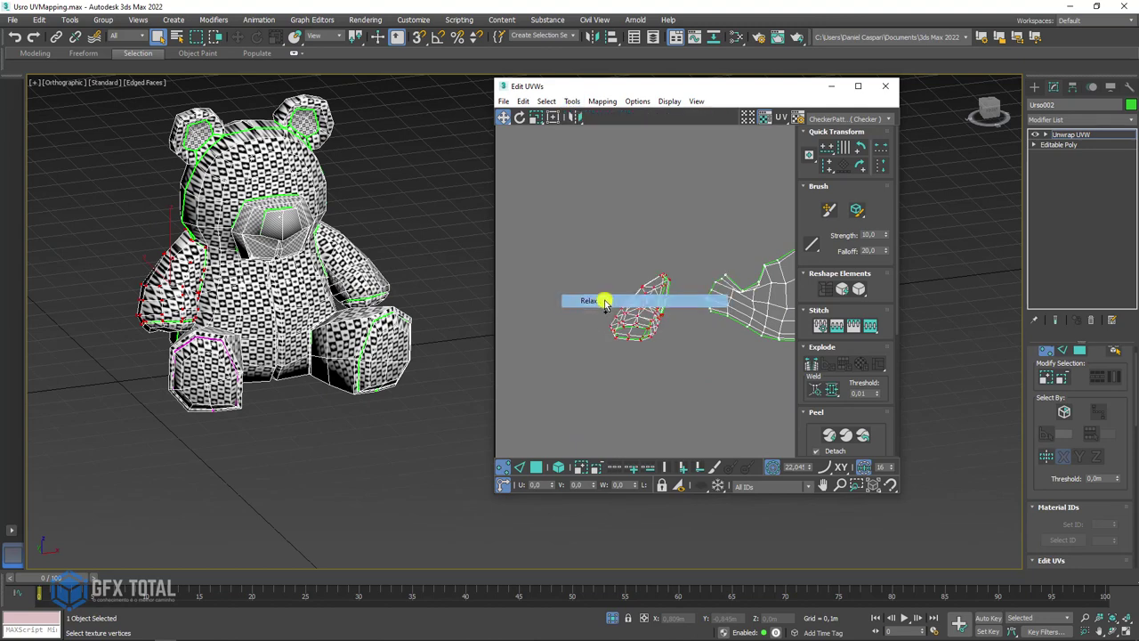
click(739, 222)
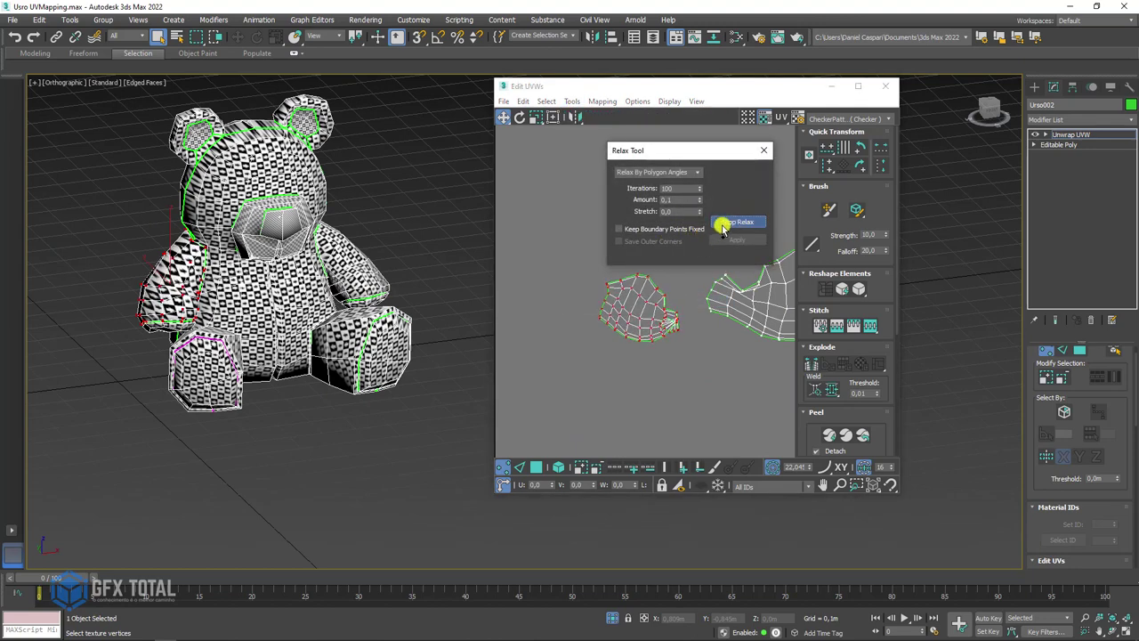
click(719, 224)
click(652, 338)
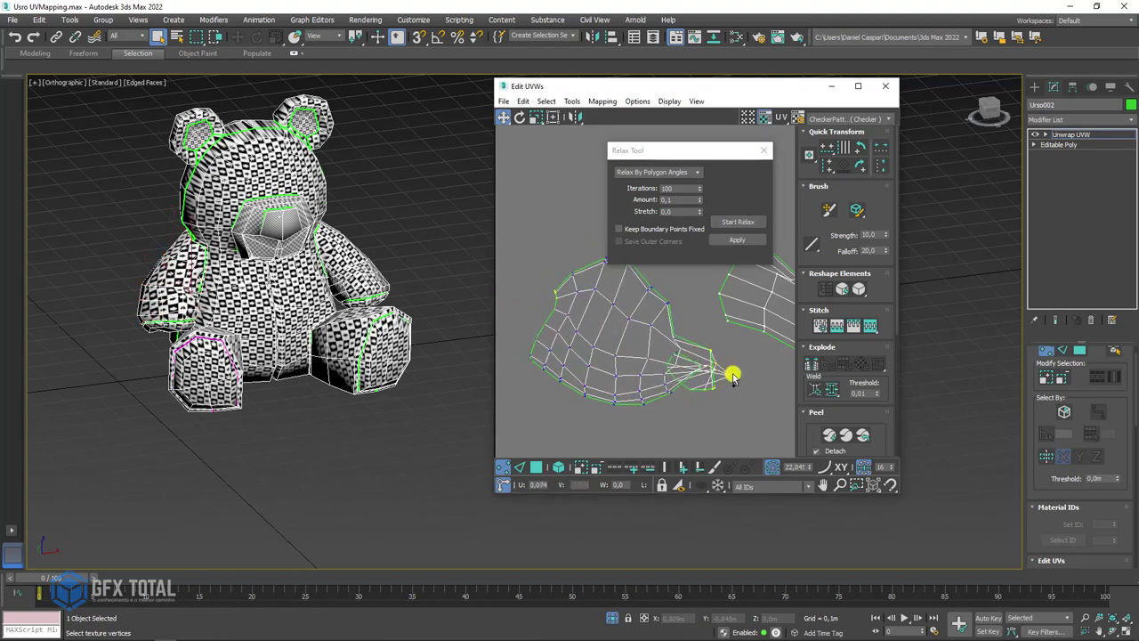
click(731, 222)
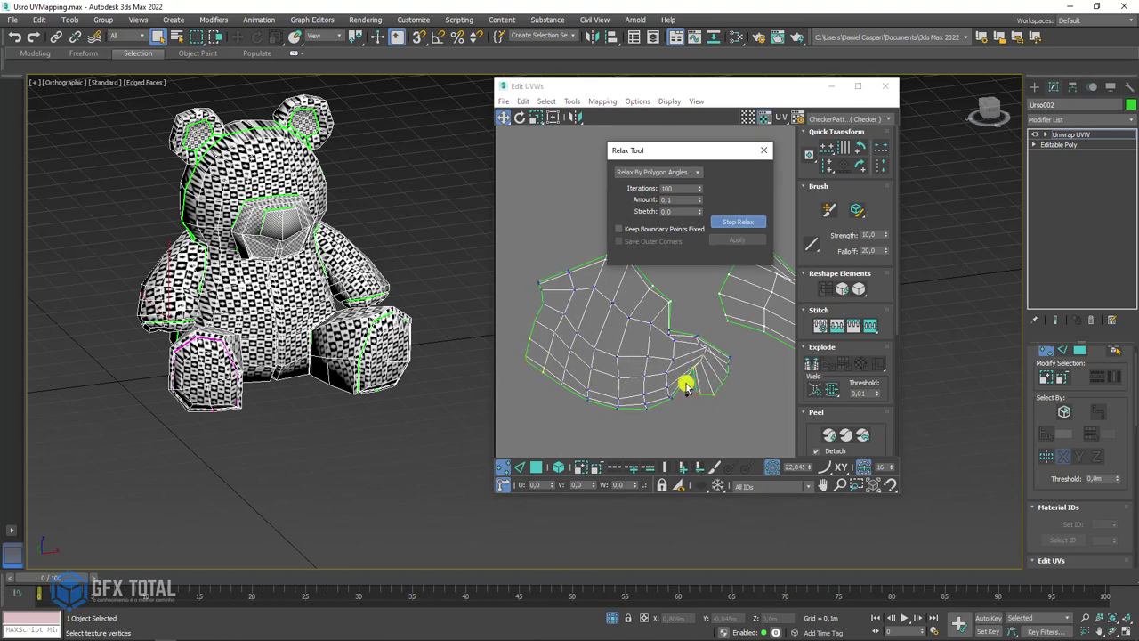
click(727, 213)
Step: Lower the soft selection falloff to about 14,77 and nudge stray border vertices into place
scroll(644, 359, up, 3)
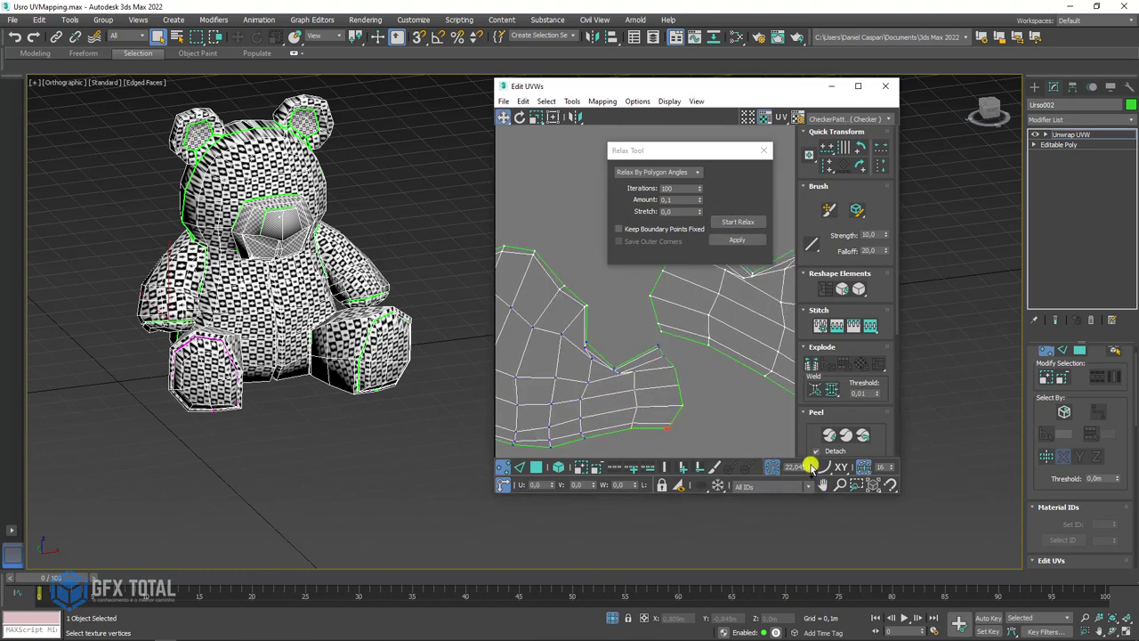
drag(810, 464, 810, 492)
drag(614, 372, 620, 360)
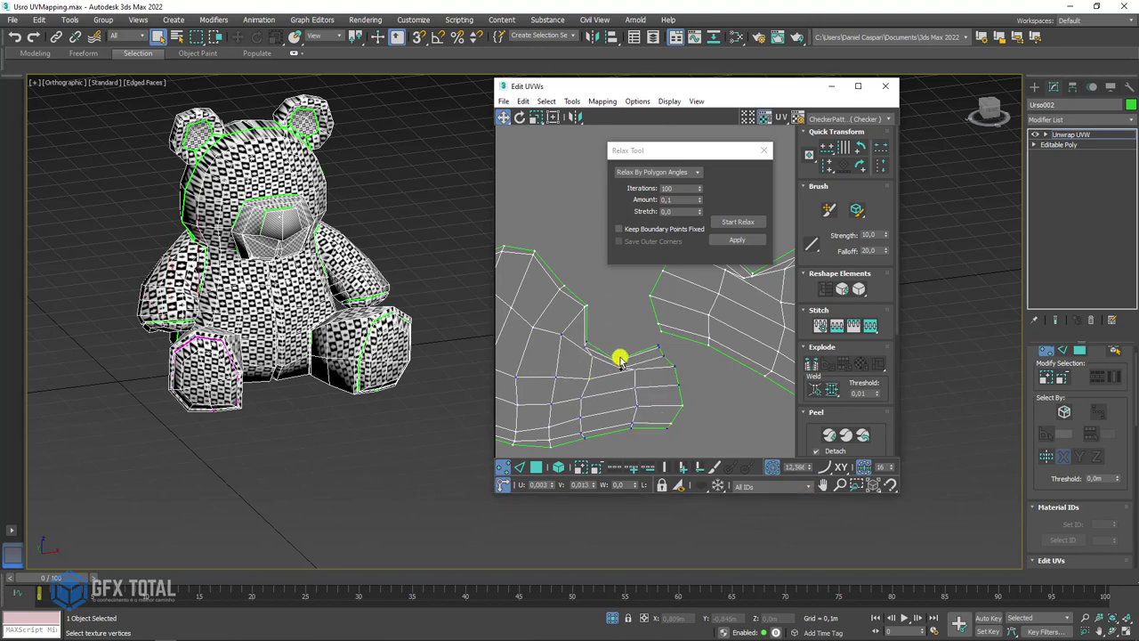
scroll(635, 358, up, 4)
scroll(614, 334, up, 2)
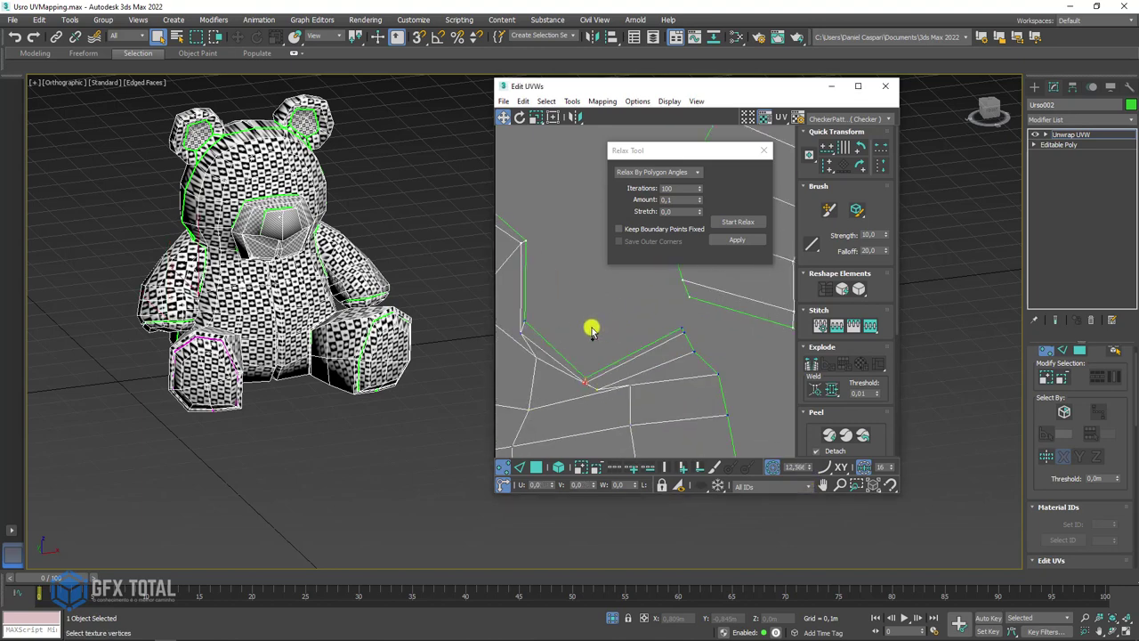
scroll(583, 383, up, 2)
middle_drag(576, 398, 615, 359)
scroll(644, 331, down, 1)
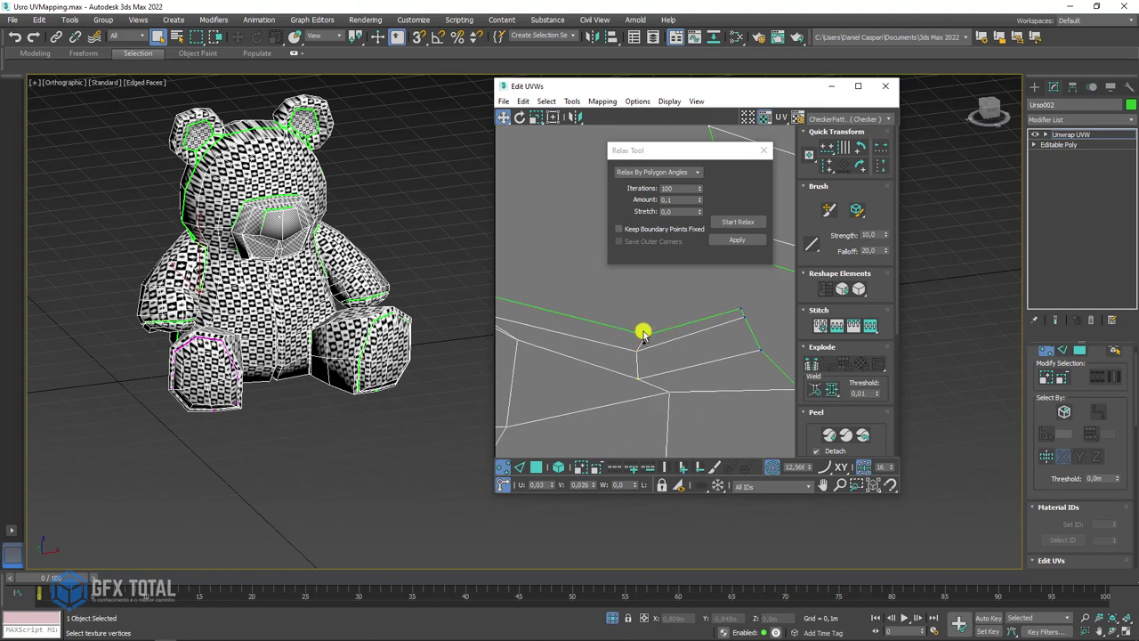
scroll(625, 344, down, 2)
scroll(618, 342, down, 2)
scroll(605, 345, up, 2)
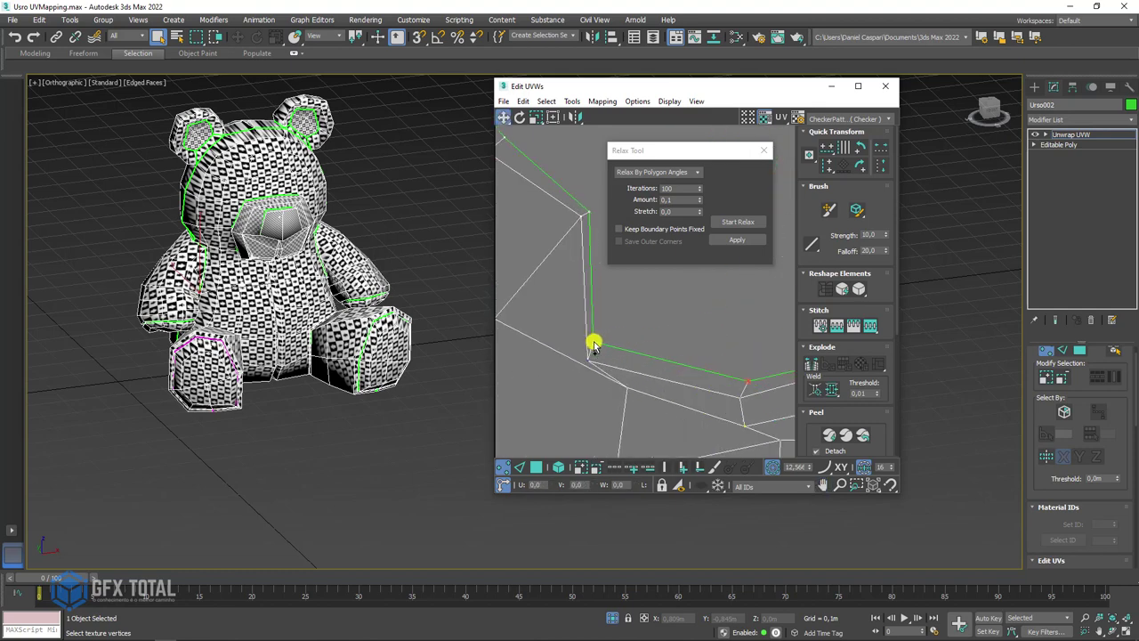
middle_drag(593, 345, 653, 320)
scroll(738, 364, down, 3)
middle_drag(518, 333, 717, 406)
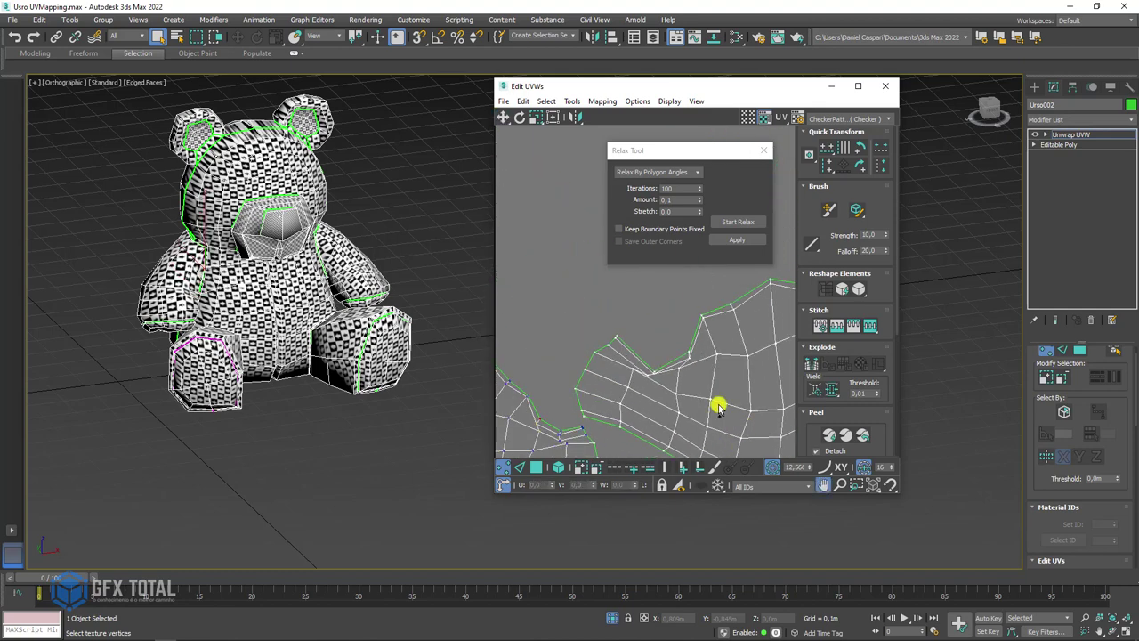
scroll(649, 336, up, 3)
scroll(608, 361, up, 2)
scroll(668, 298, up, 2)
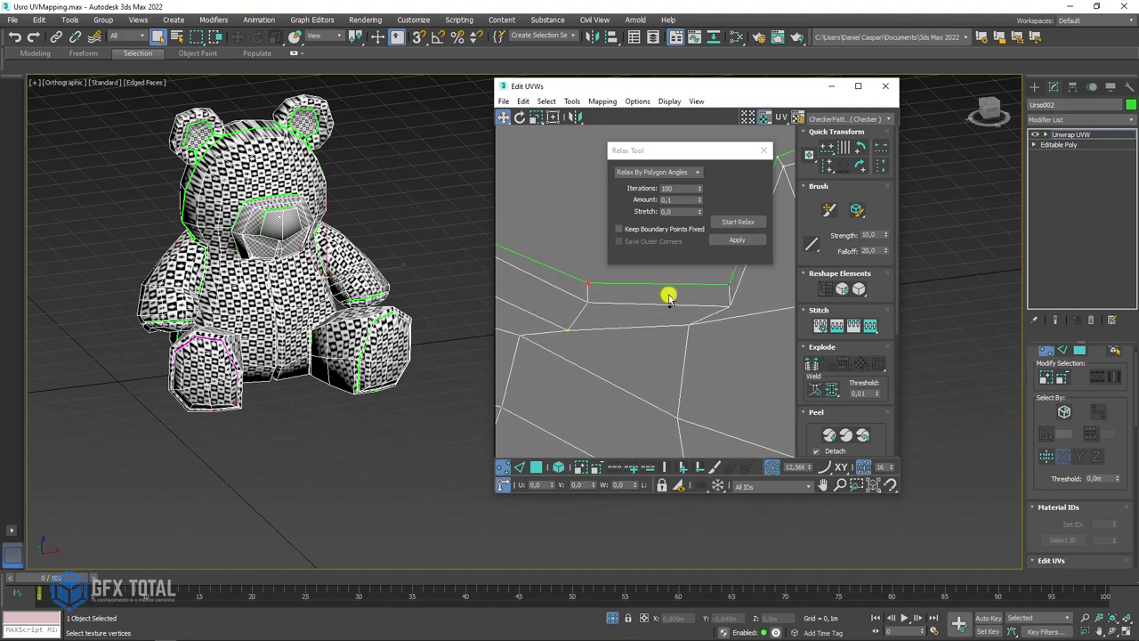
middle_drag(668, 297, 691, 342)
scroll(685, 313, down, 1)
scroll(656, 305, down, 3)
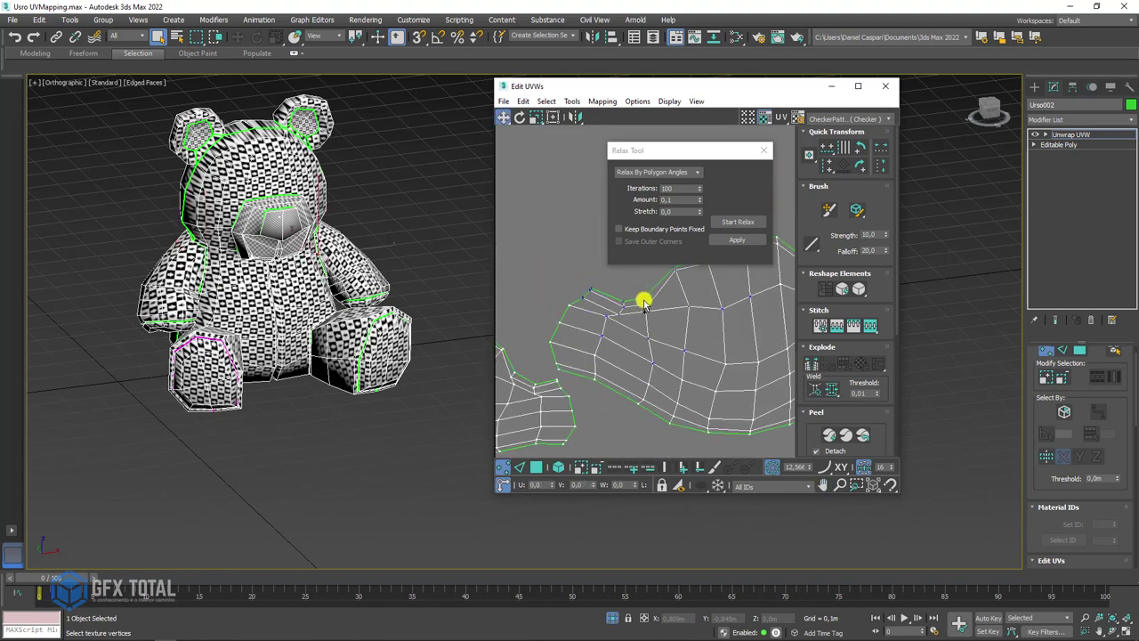
scroll(646, 302, down, 4)
scroll(614, 328, down, 2)
Step: Inspect the checker stretching on the bear, then select the arm UV island as faces
scroll(617, 361, down, 2)
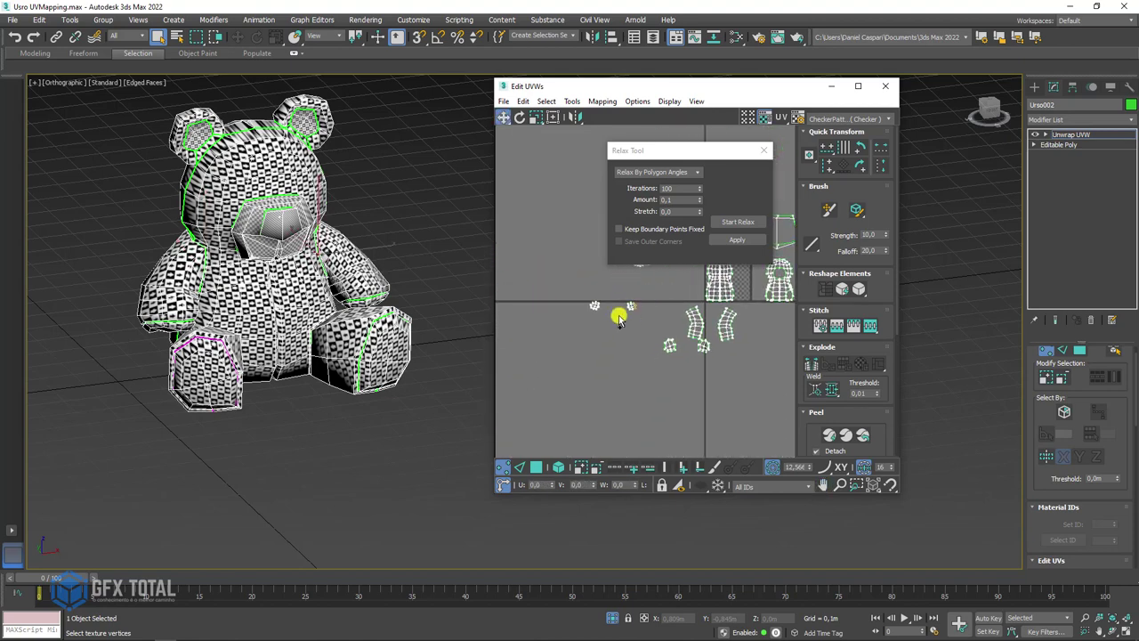
mouse_move(392, 264)
alt+middle_down()
mouse_move(361, 375)
mouse_move(279, 368)
mouse_move(432, 394)
mouse_move(374, 323)
alt+middle_up()
scroll(329, 406, up, 5)
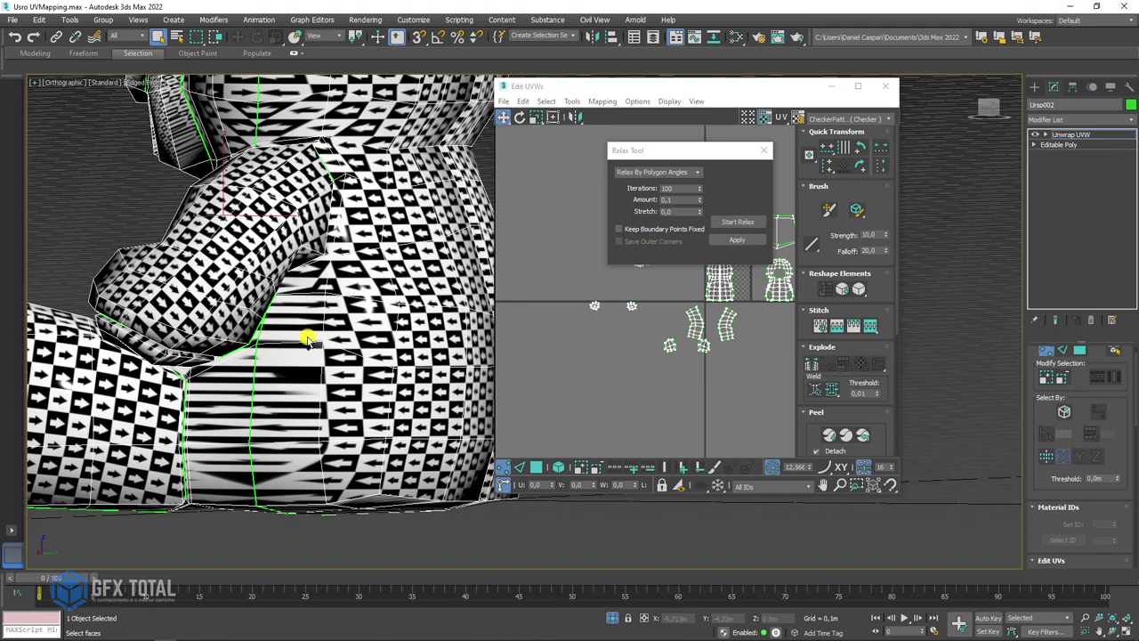
mouse_move(418, 360)
alt+middle_down()
mouse_move(379, 359)
mouse_move(373, 311)
mouse_move(401, 326)
mouse_move(608, 338)
alt+middle_up()
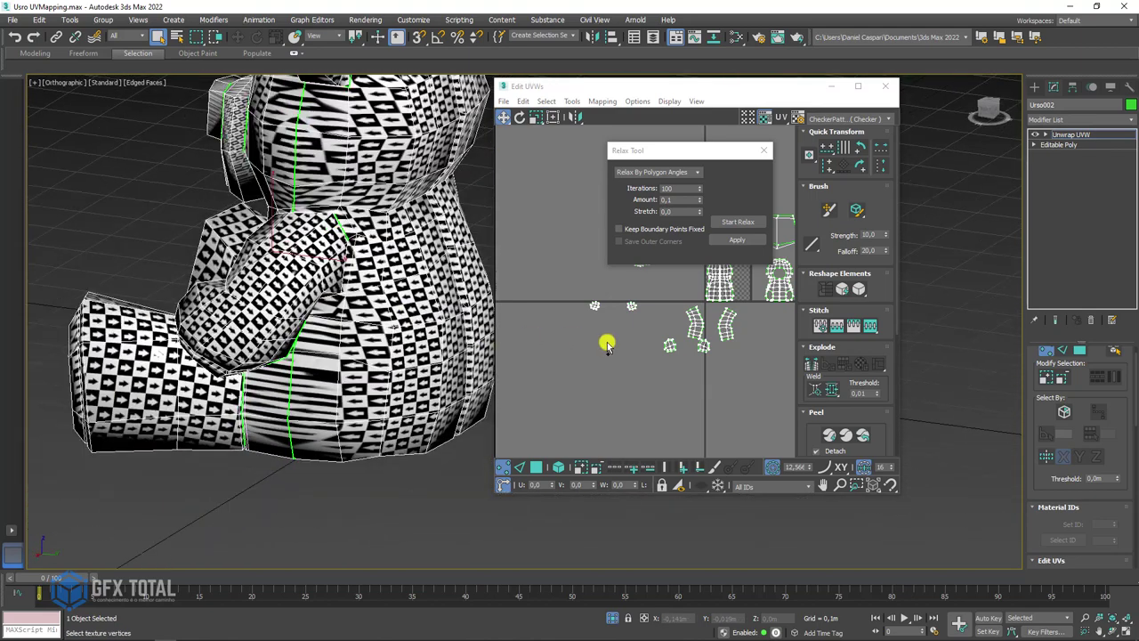
drag(708, 150, 654, 100)
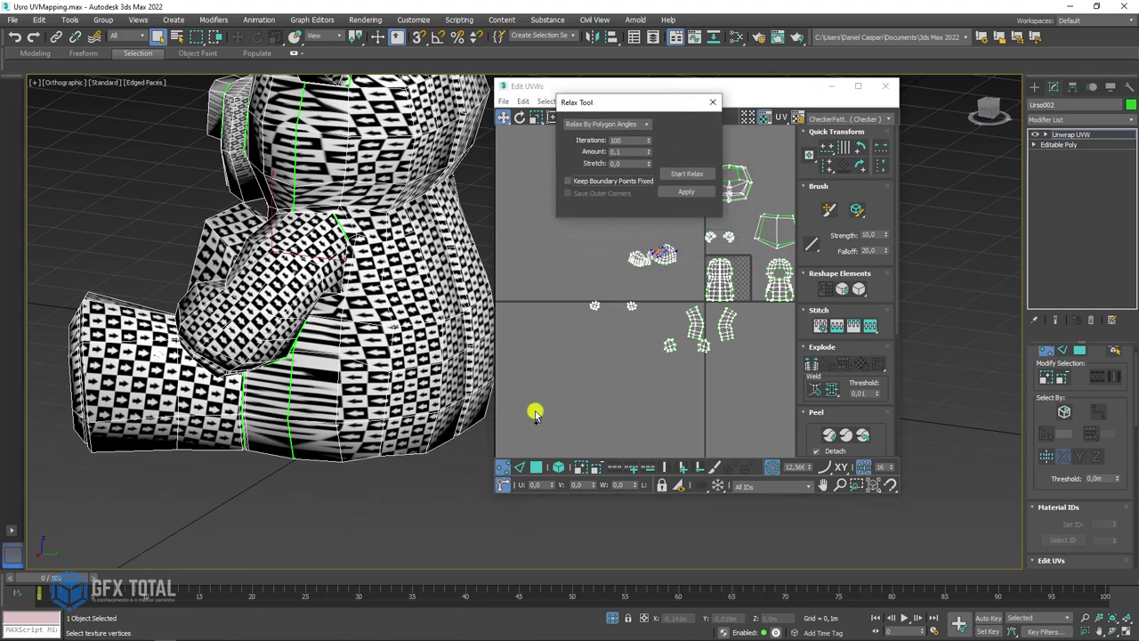
key(3)
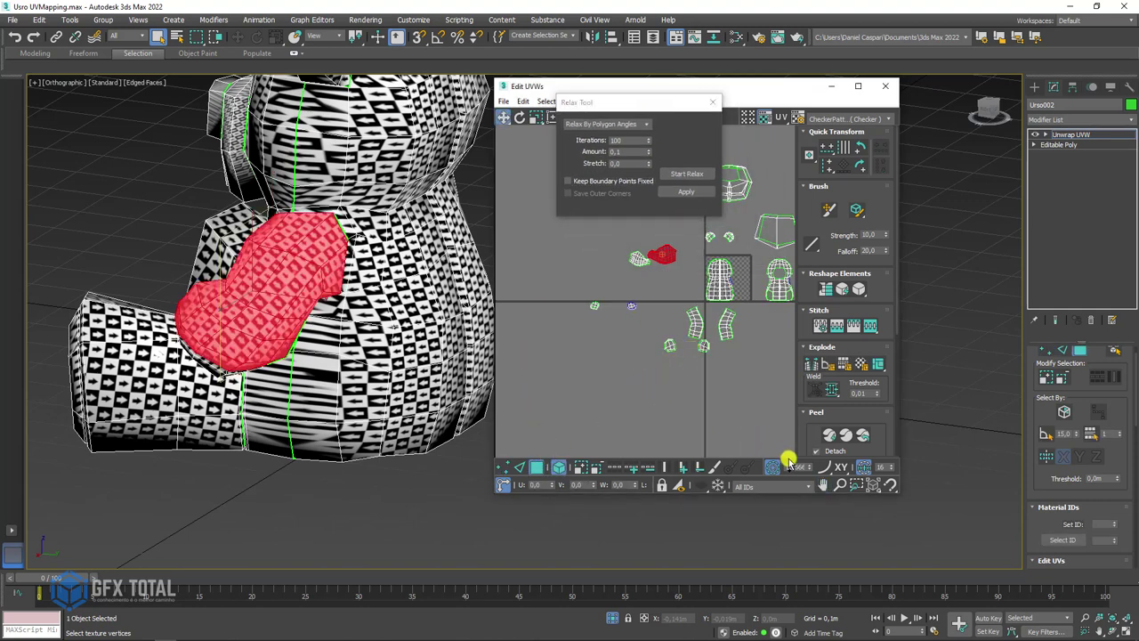
scroll(764, 327, up, 3)
scroll(679, 354, up, 3)
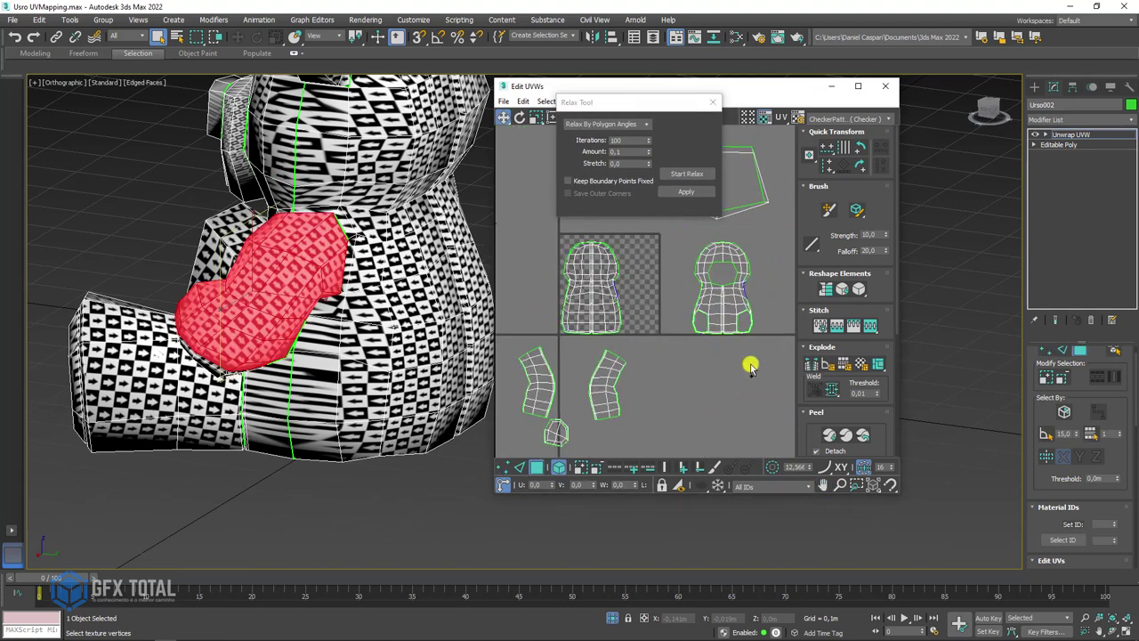
Step: Select the bear's body UV island and run a relax pass on it
click(702, 290)
click(590, 310)
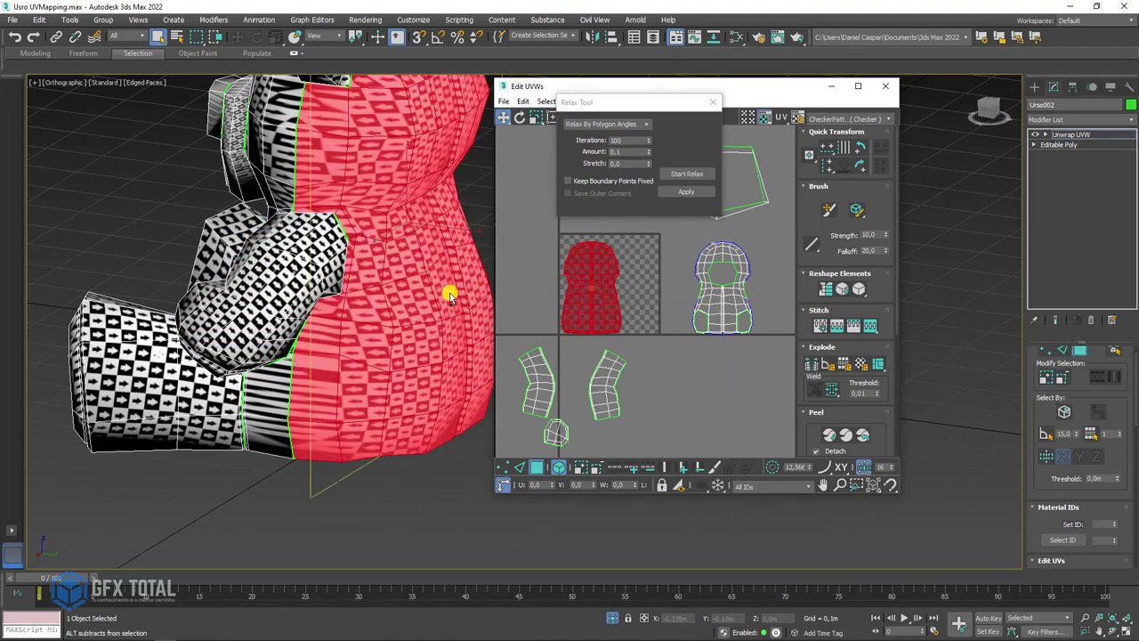
alt+middle_drag(448, 293, 348, 346)
scroll(360, 337, up, 3)
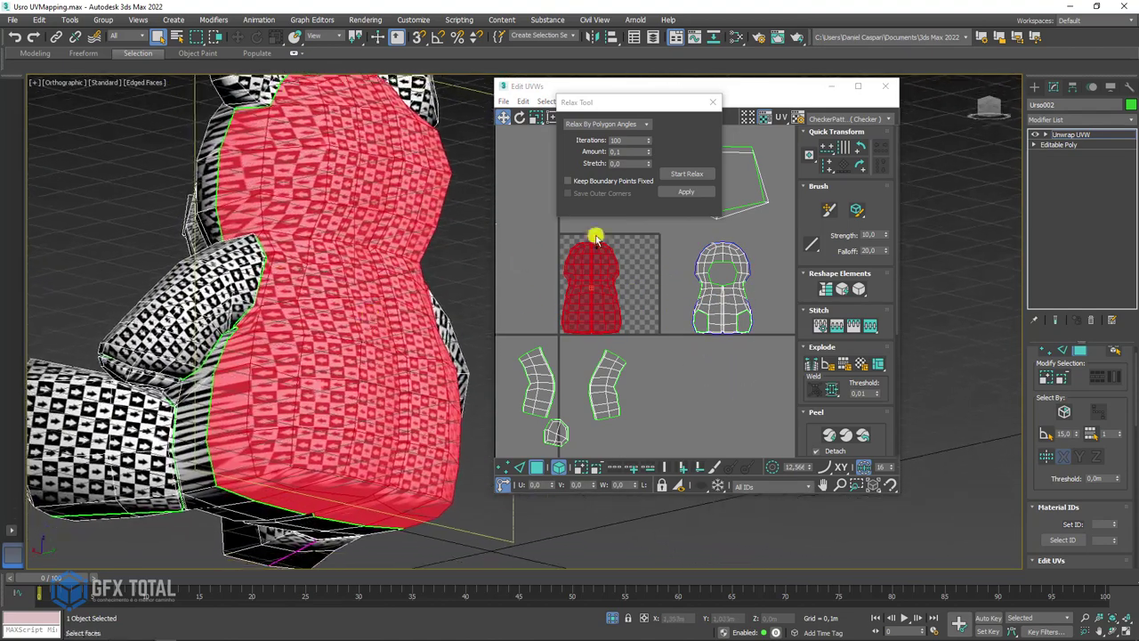
click(682, 173)
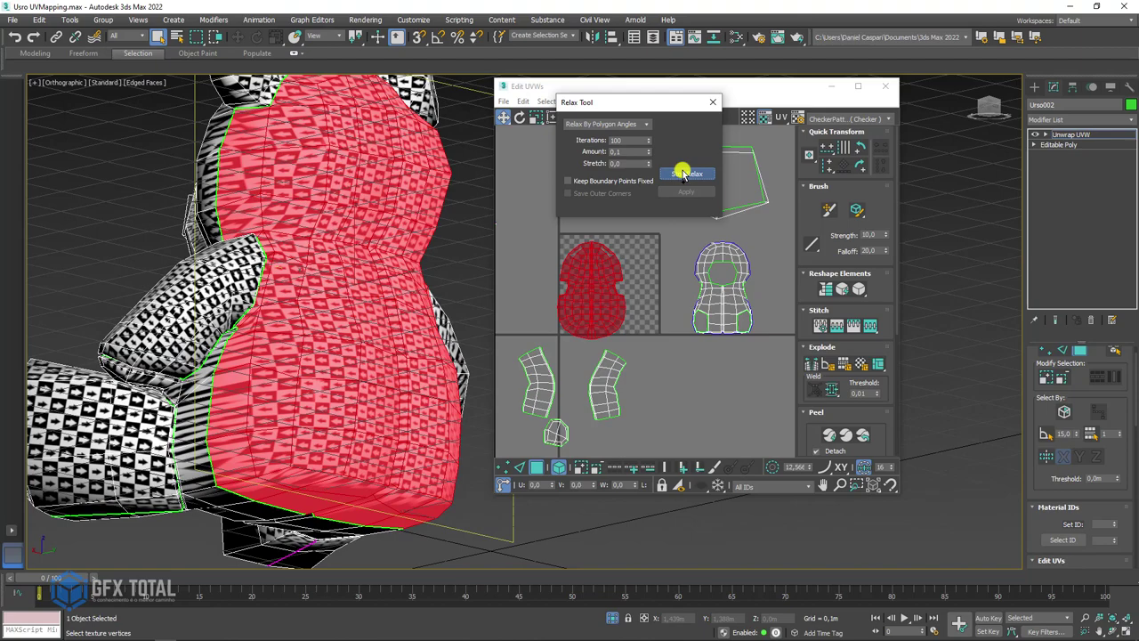
click(683, 174)
Step: Check the body's checker, shift the island slightly, relax it again and close the Relax Tool
mouse_move(325, 283)
alt+middle_down()
mouse_move(312, 229)
mouse_move(331, 361)
alt+middle_up()
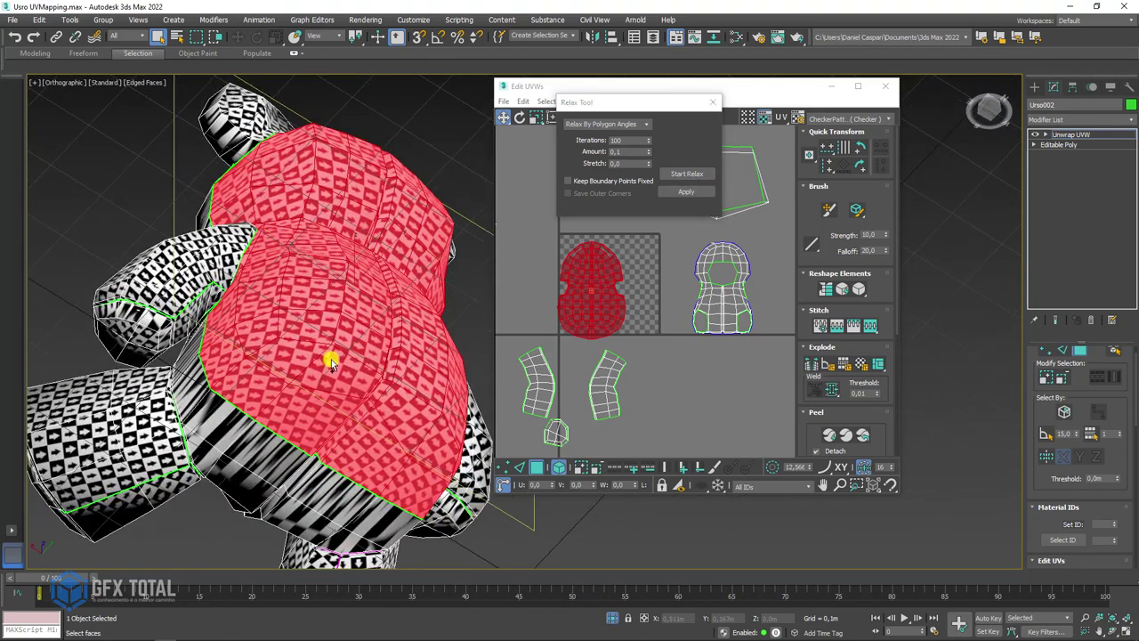
mouse_move(369, 242)
alt+middle_down()
mouse_move(374, 374)
mouse_move(433, 257)
mouse_move(399, 267)
mouse_move(437, 276)
mouse_move(395, 254)
alt+middle_up()
scroll(333, 300, up, 3)
scroll(312, 275, up, 2)
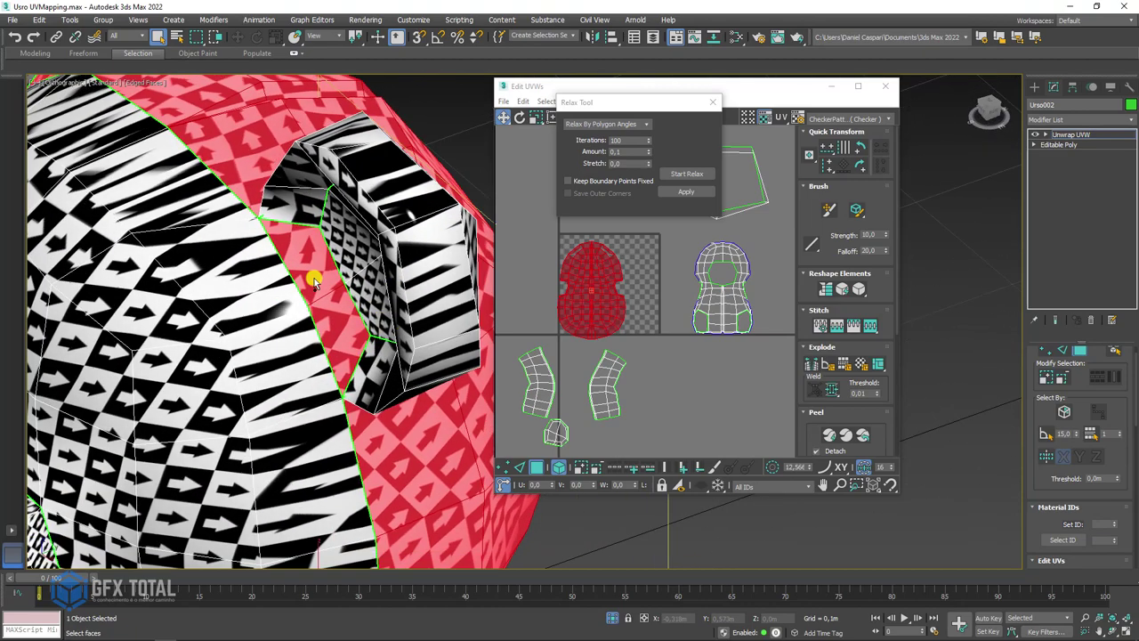
scroll(315, 289, up, 2)
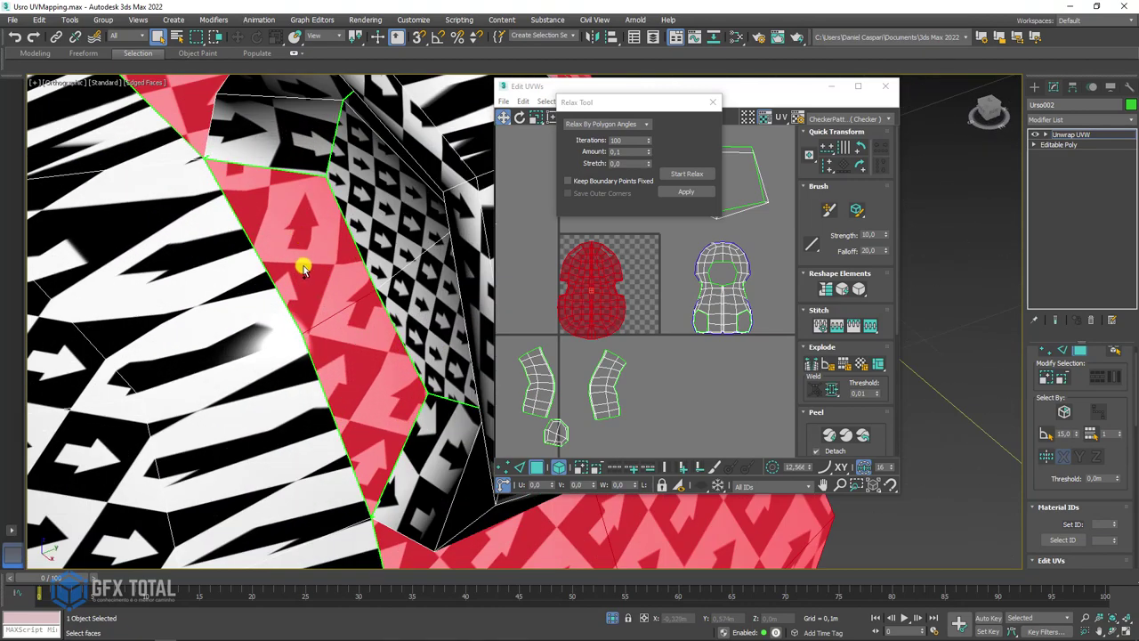
scroll(311, 303, down, 3)
scroll(283, 280, down, 2)
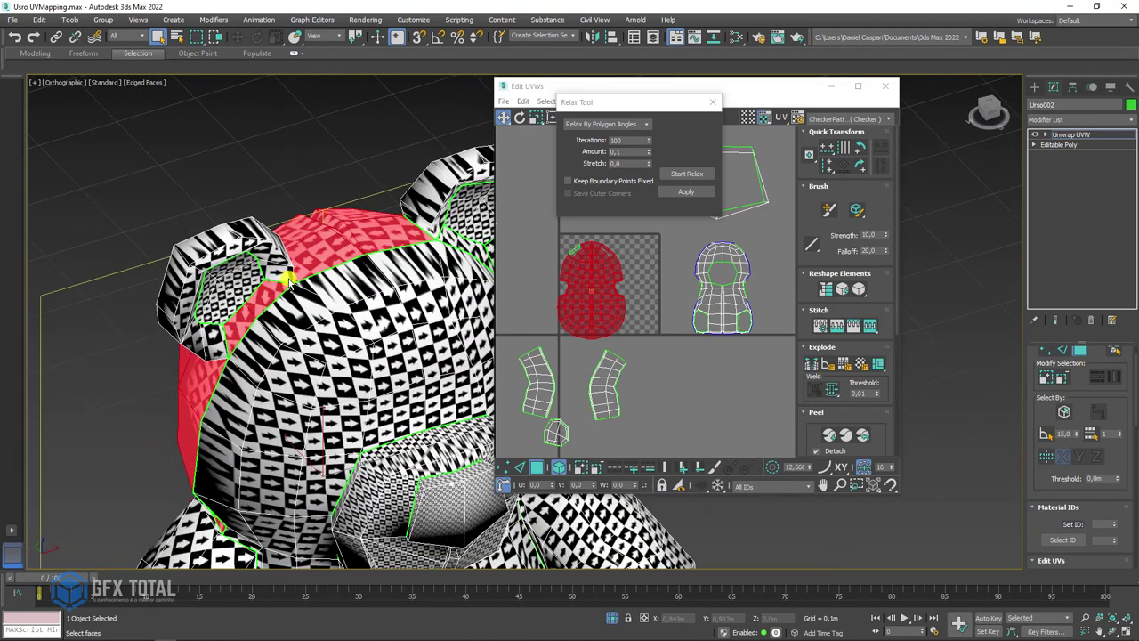
scroll(287, 277, up, 2)
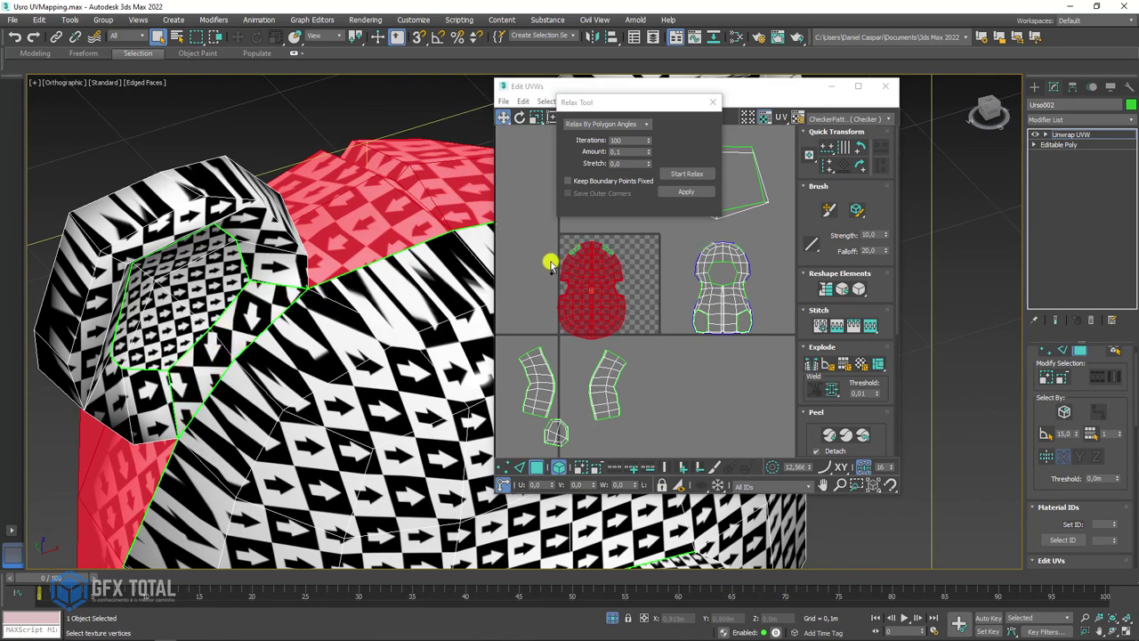
scroll(596, 278, up, 2)
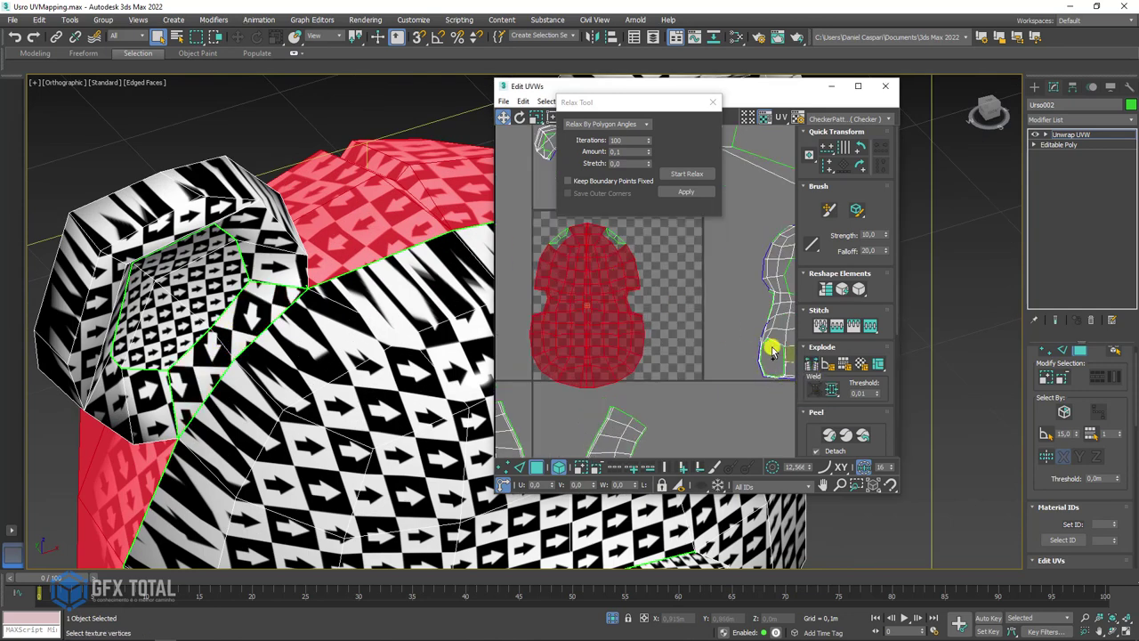
drag(601, 278, 682, 300)
click(697, 173)
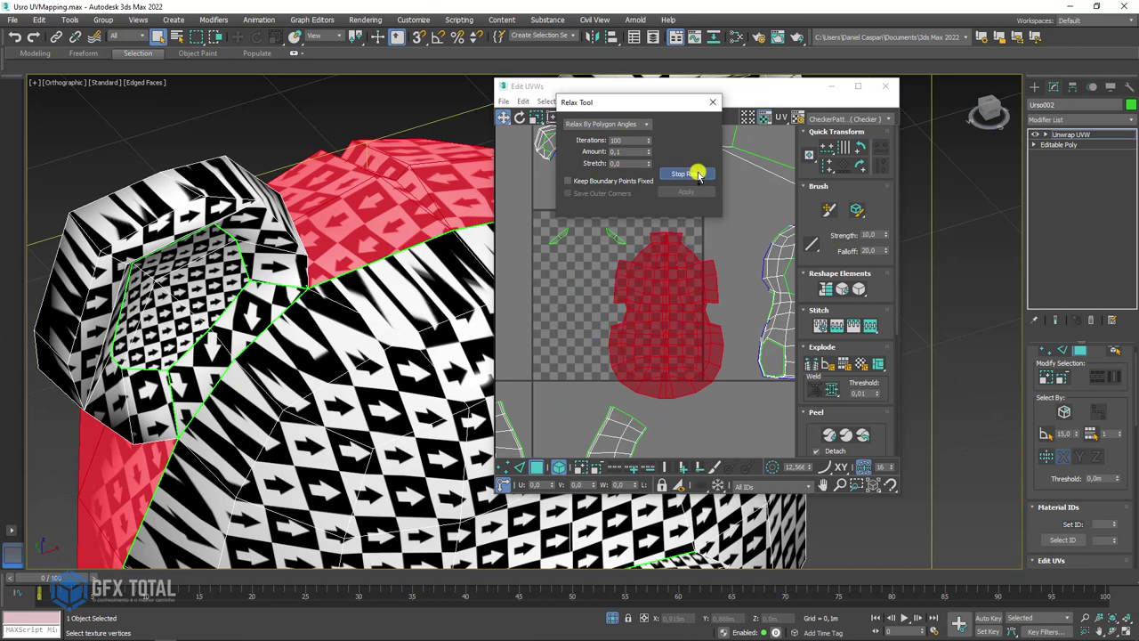
click(712, 102)
scroll(692, 198, down, 3)
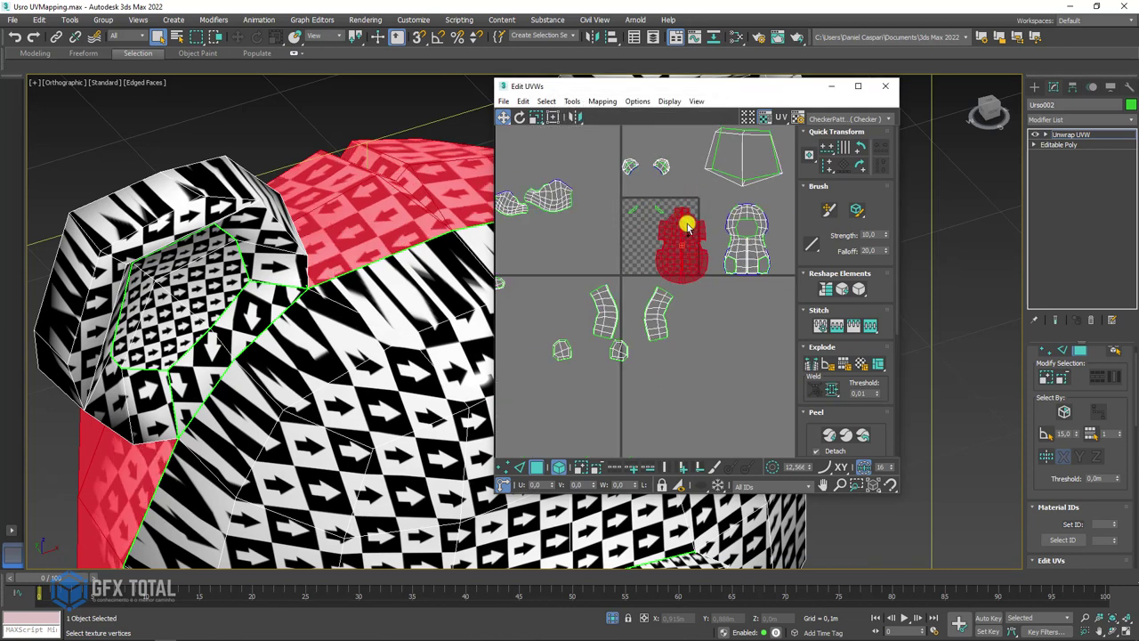
Step: Box-select the body UV island and re-project it with flat planar mapping
middle_drag(686, 227, 642, 267)
click(513, 300)
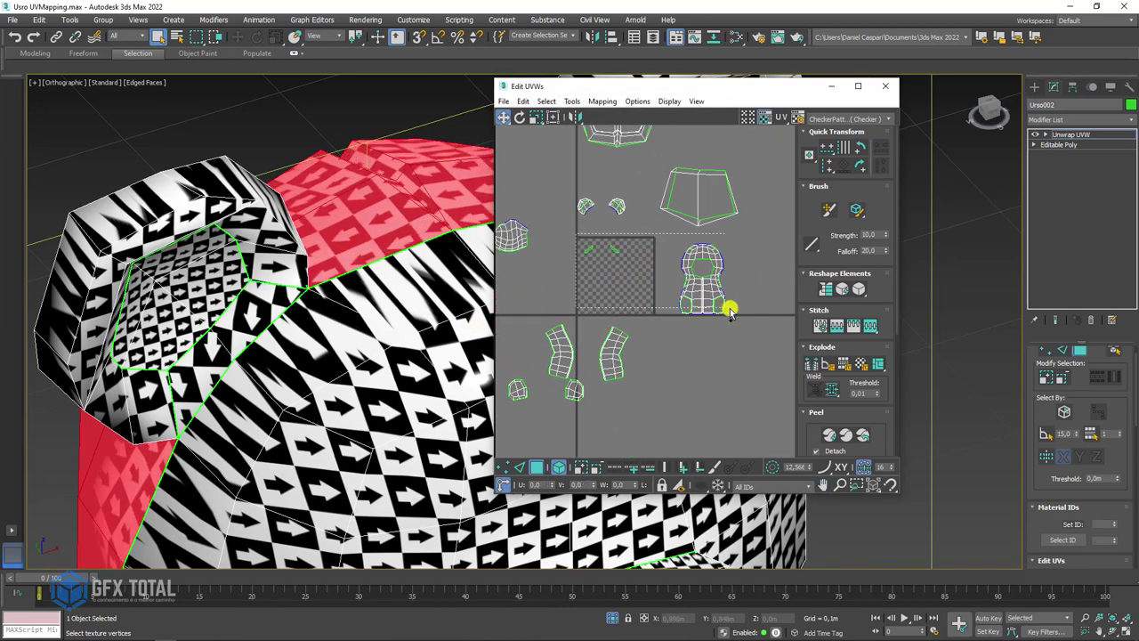
drag(739, 314, 735, 320)
scroll(401, 325, down, 3)
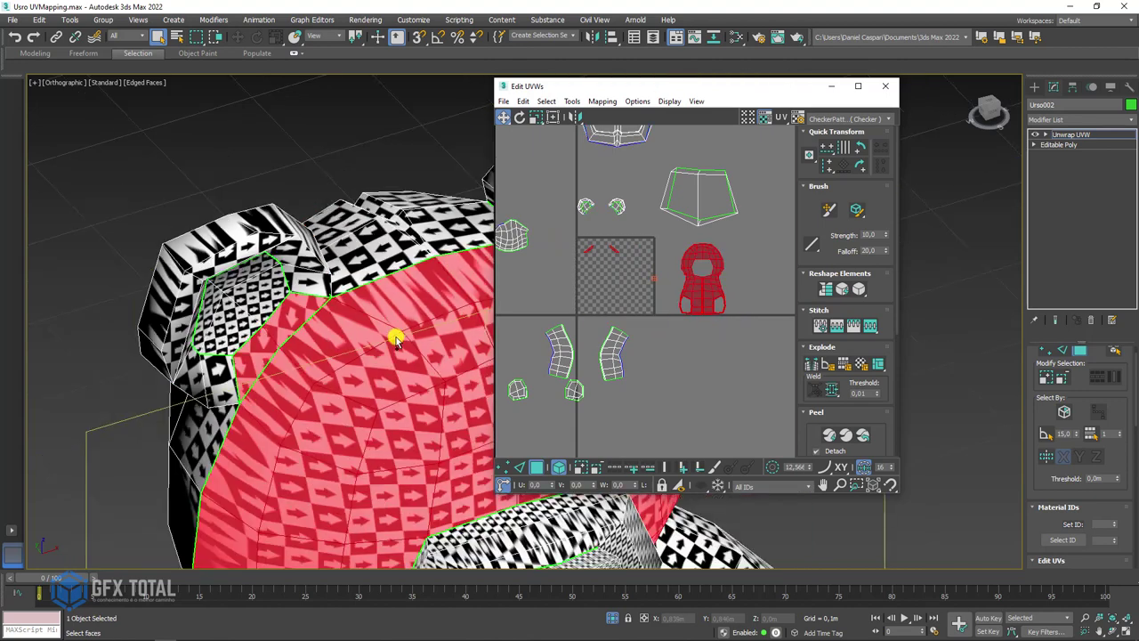
scroll(1039, 408, down, 2)
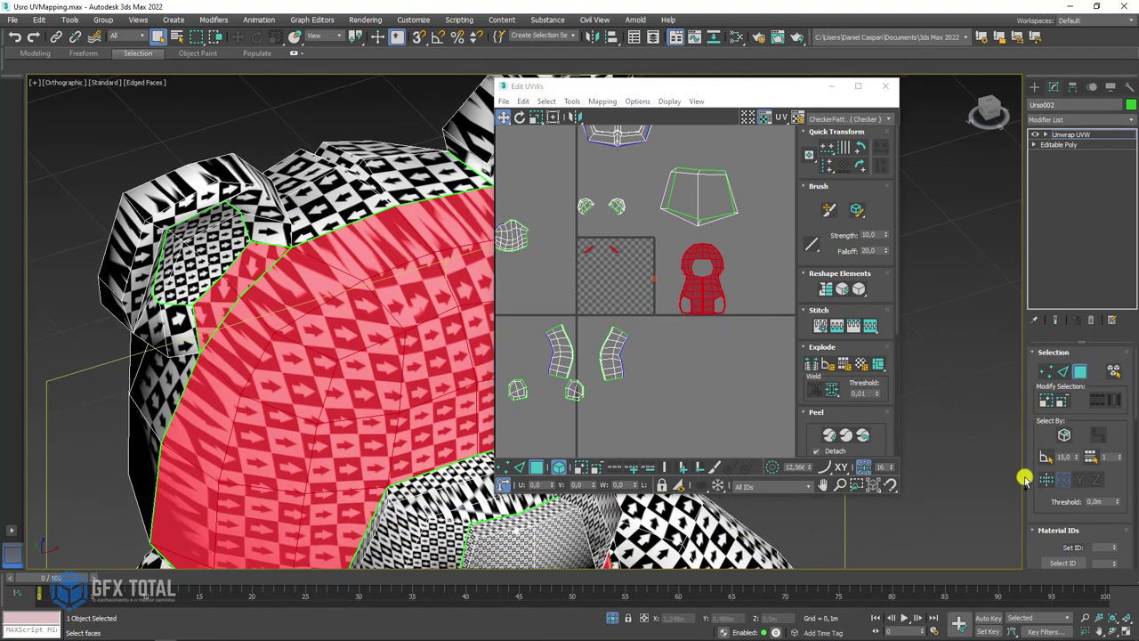
scroll(1039, 411, down, 2)
click(1061, 499)
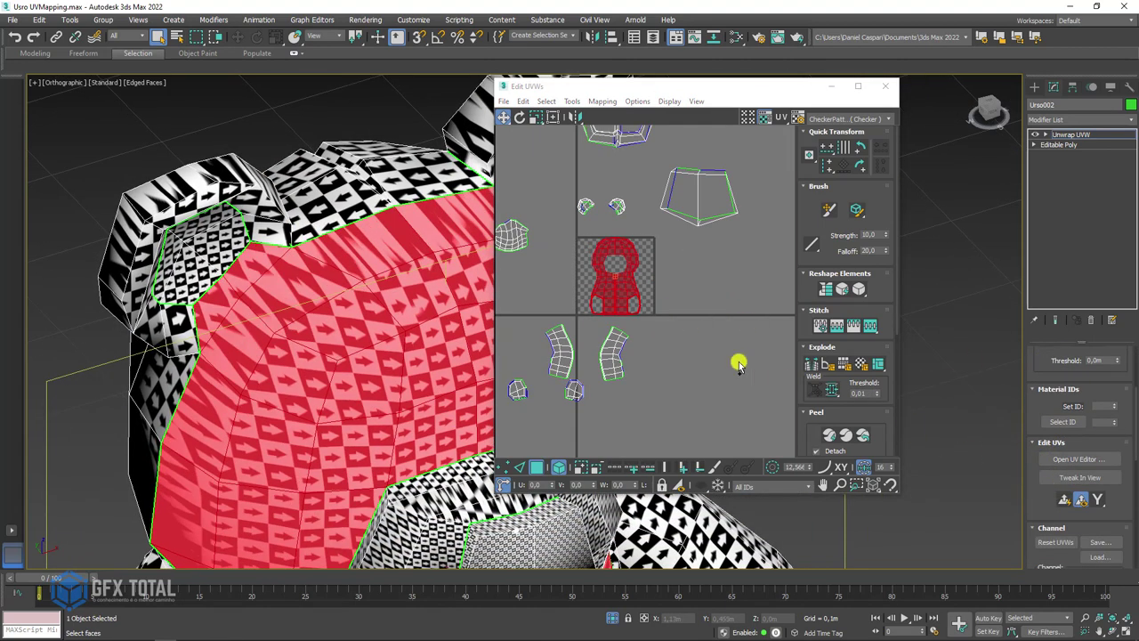
Step: Switch to border-point selection and marquee the points along the shell's lower border
scroll(280, 306, up, 3)
scroll(246, 292, up, 2)
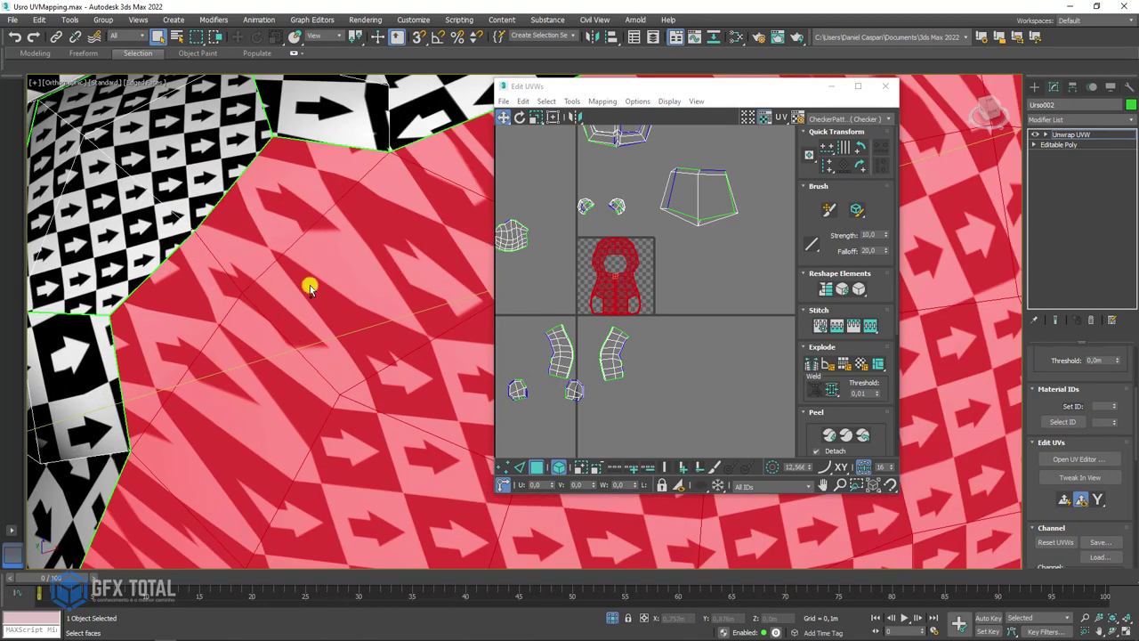
scroll(618, 311, down, 3)
scroll(564, 248, up, 4)
scroll(564, 310, up, 2)
scroll(623, 257, up, 2)
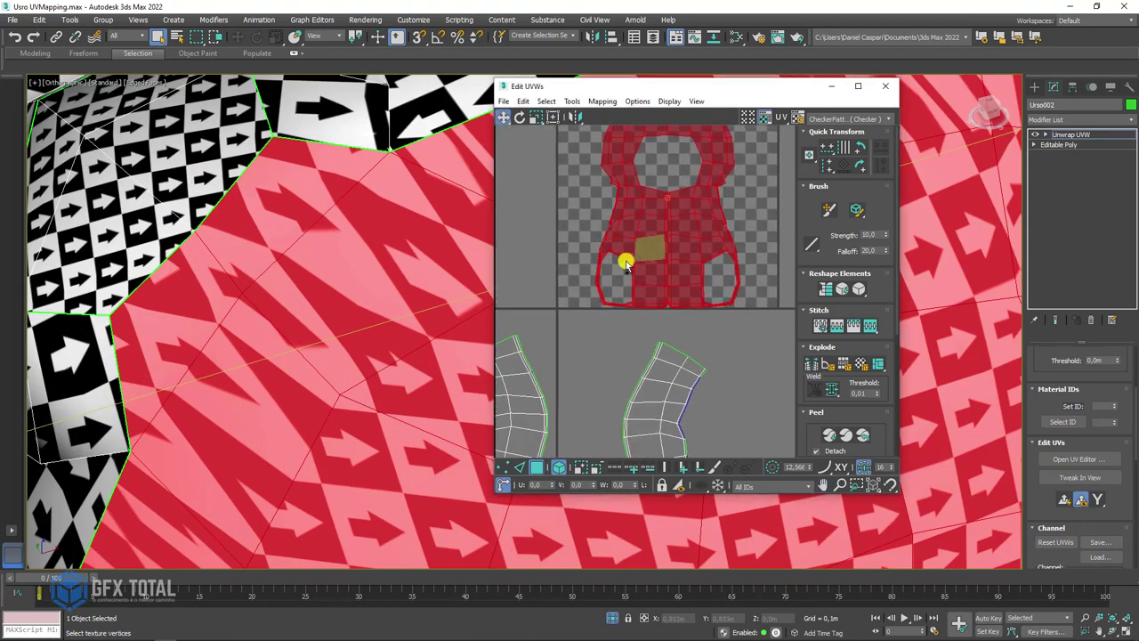
scroll(598, 328, up, 2)
click(519, 467)
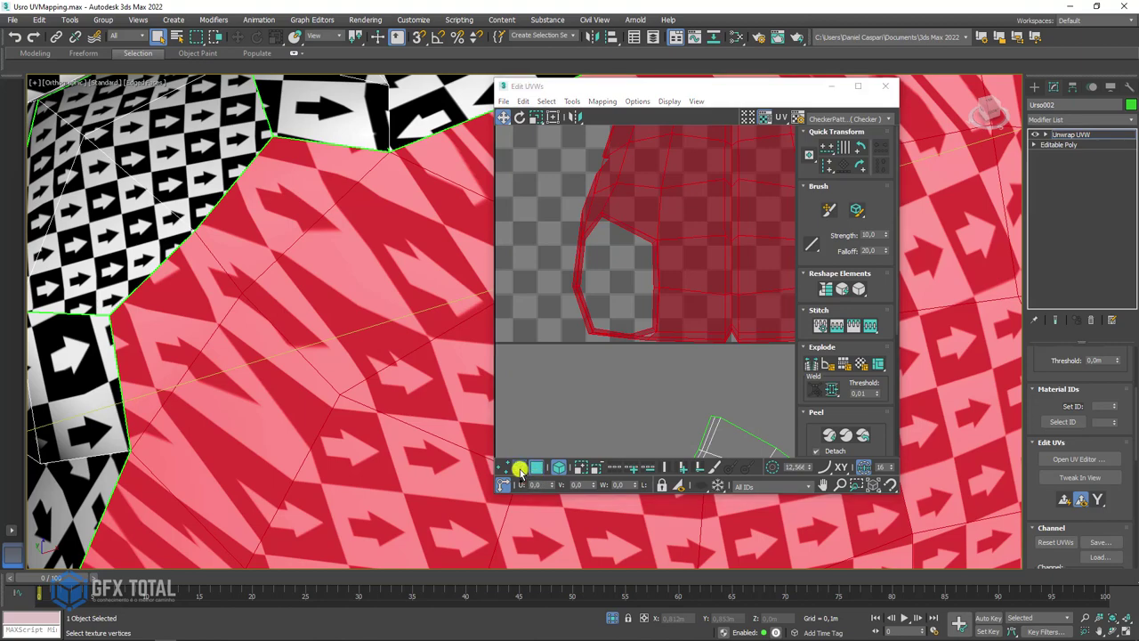
middle_drag(615, 344, 590, 326)
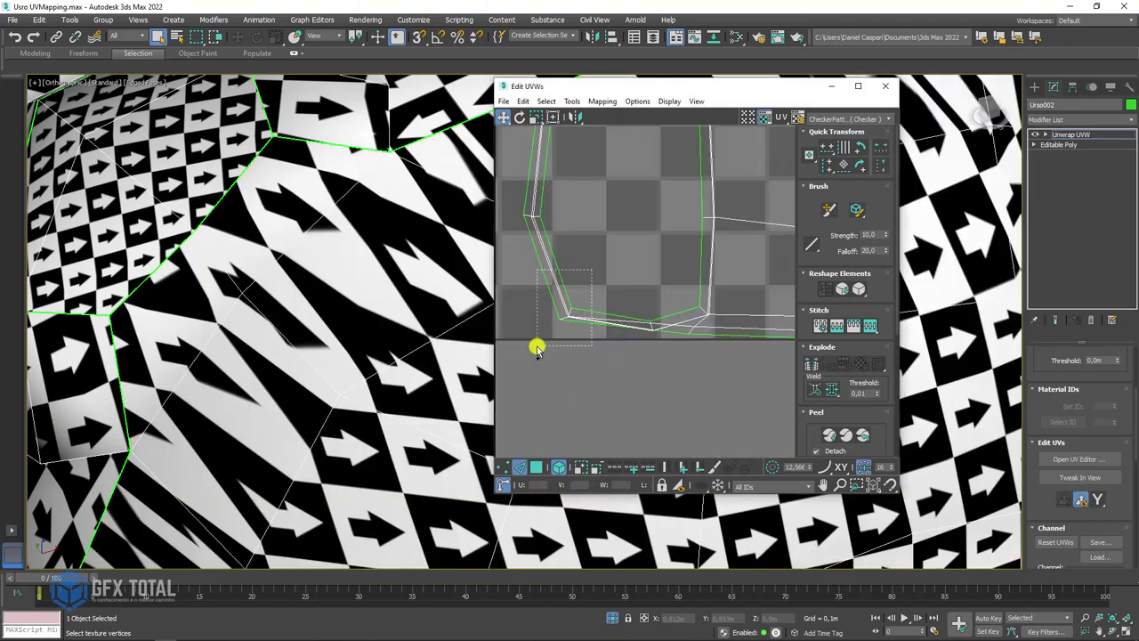
Step: Return to face mode and orbit the bear to face the striped body band
key(3)
scroll(557, 325, down, 3)
scroll(402, 292, down, 5)
scroll(400, 397, down, 5)
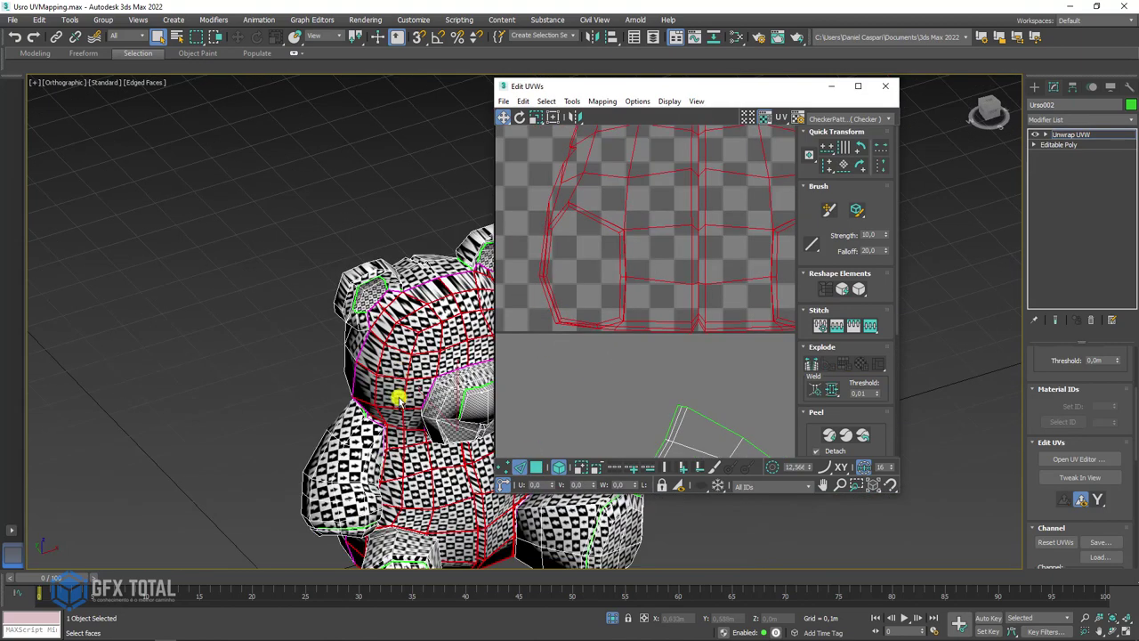
scroll(382, 330, down, 2)
alt+middle_drag(382, 330, 389, 265)
scroll(380, 360, up, 5)
mouse_move(380, 360)
alt+middle_down()
mouse_move(330, 356)
mouse_move(310, 407)
alt+middle_up()
scroll(364, 394, up, 2)
scroll(361, 358, up, 2)
scroll(254, 264, up, 2)
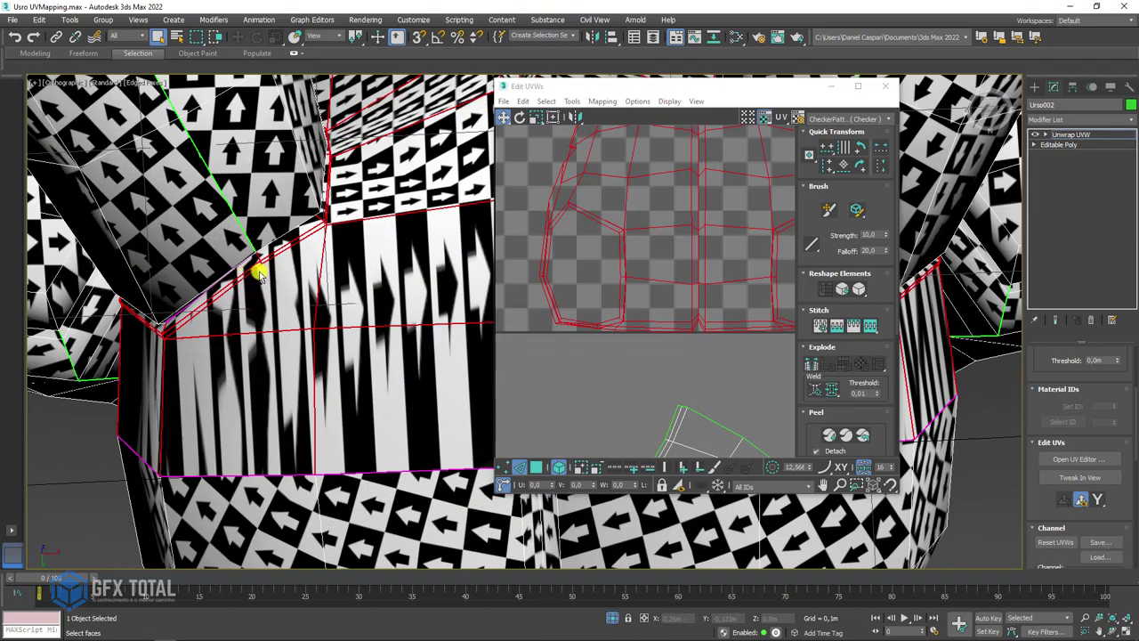
scroll(256, 233, up, 2)
Step: Pick an edge along the striped band and inspect the green seam around it
click(256, 233)
scroll(257, 238, up, 2)
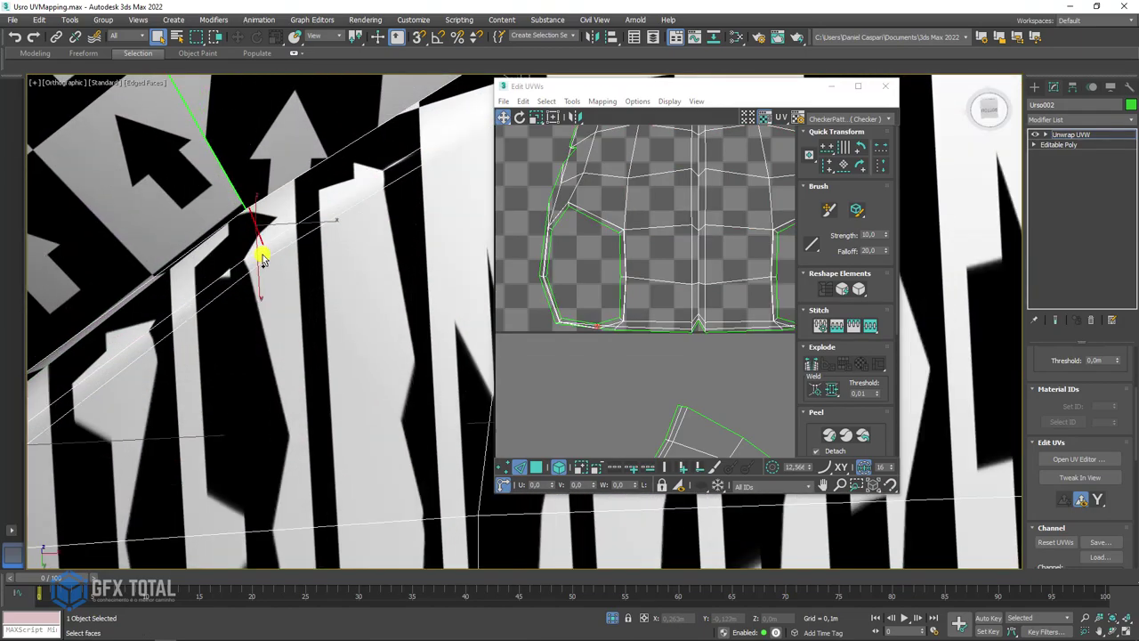
scroll(265, 251, up, 2)
mouse_move(277, 257)
alt+middle_down()
mouse_move(237, 305)
mouse_move(219, 285)
mouse_move(304, 254)
mouse_move(339, 266)
alt+middle_up()
scroll(595, 324, up, 2)
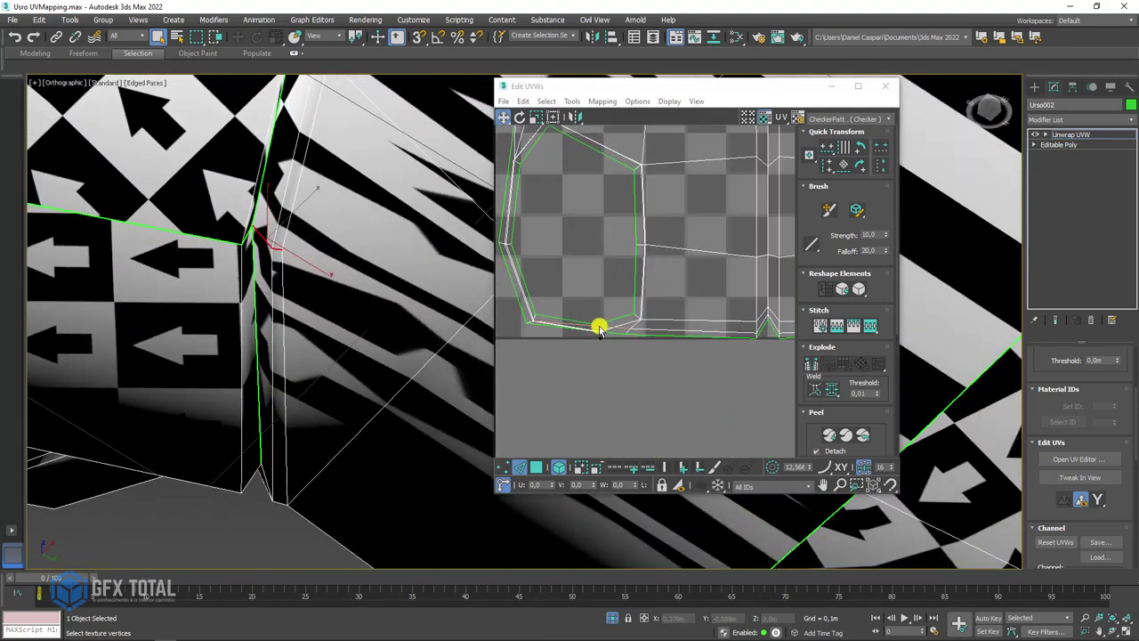
scroll(596, 313, up, 2)
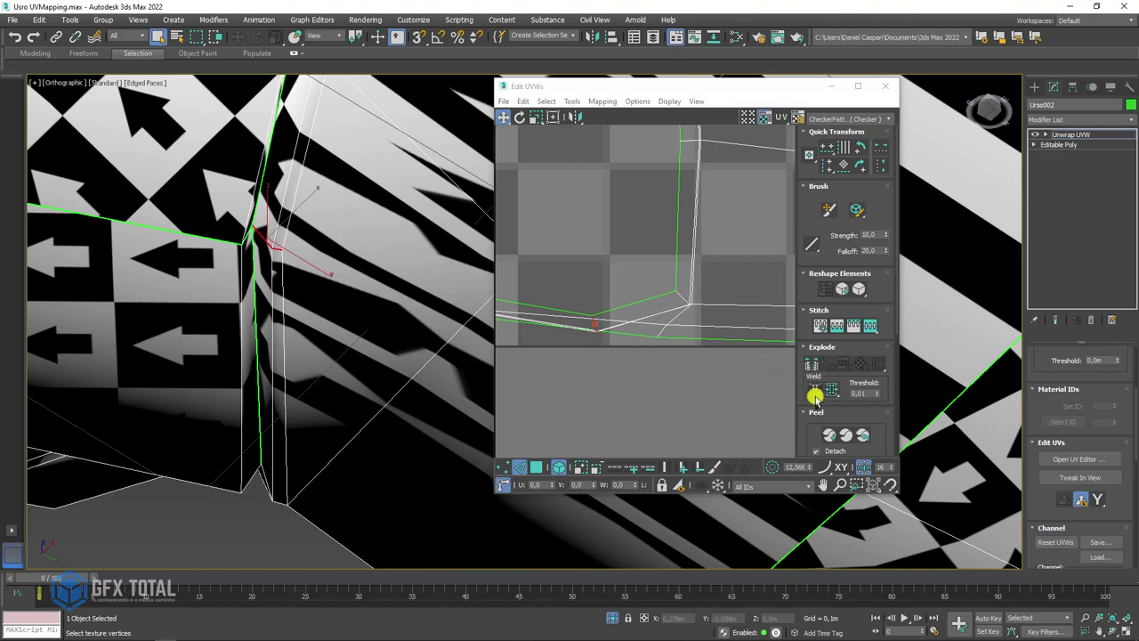
scroll(384, 316, down, 5)
scroll(255, 281, up, 3)
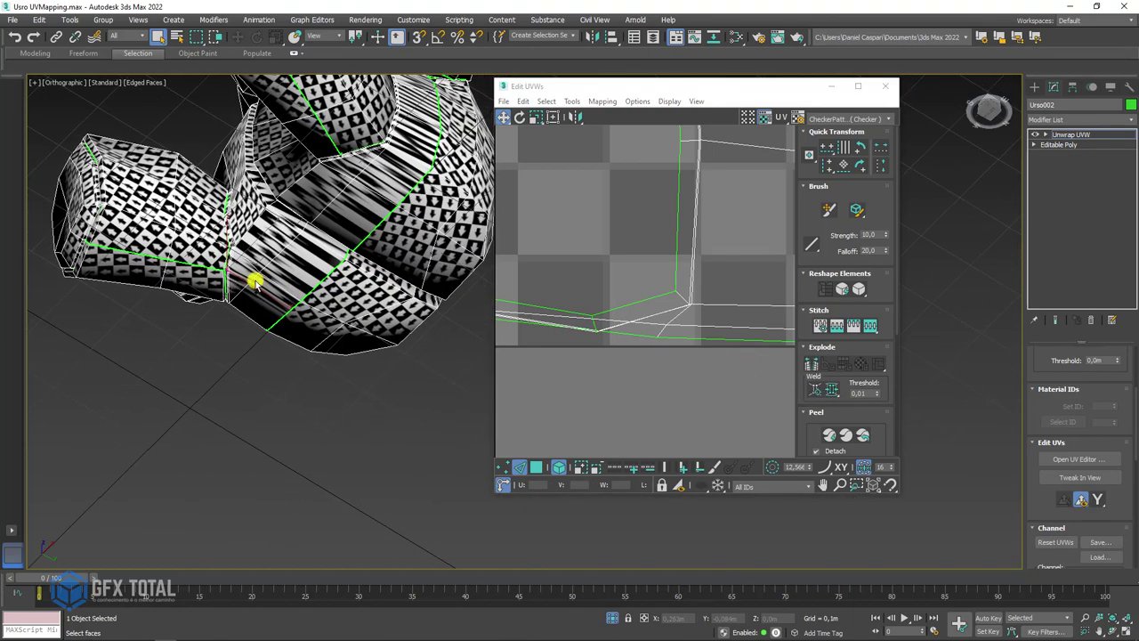
scroll(377, 196, up, 2)
scroll(442, 195, up, 2)
scroll(282, 208, up, 3)
scroll(282, 231, up, 2)
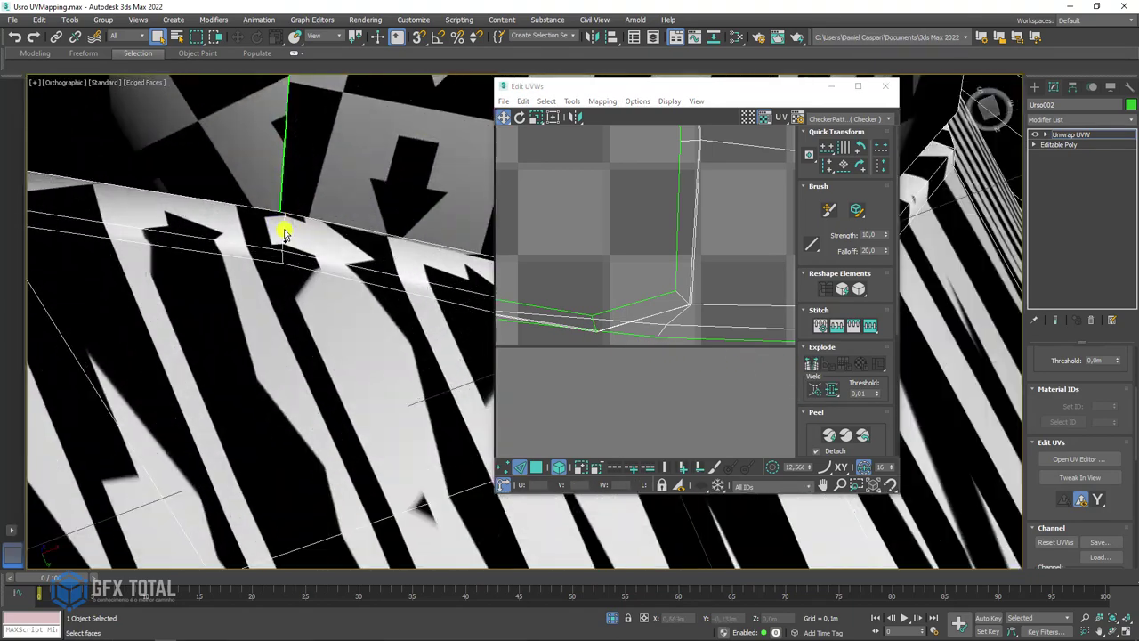
alt+middle_drag(299, 209, 301, 191)
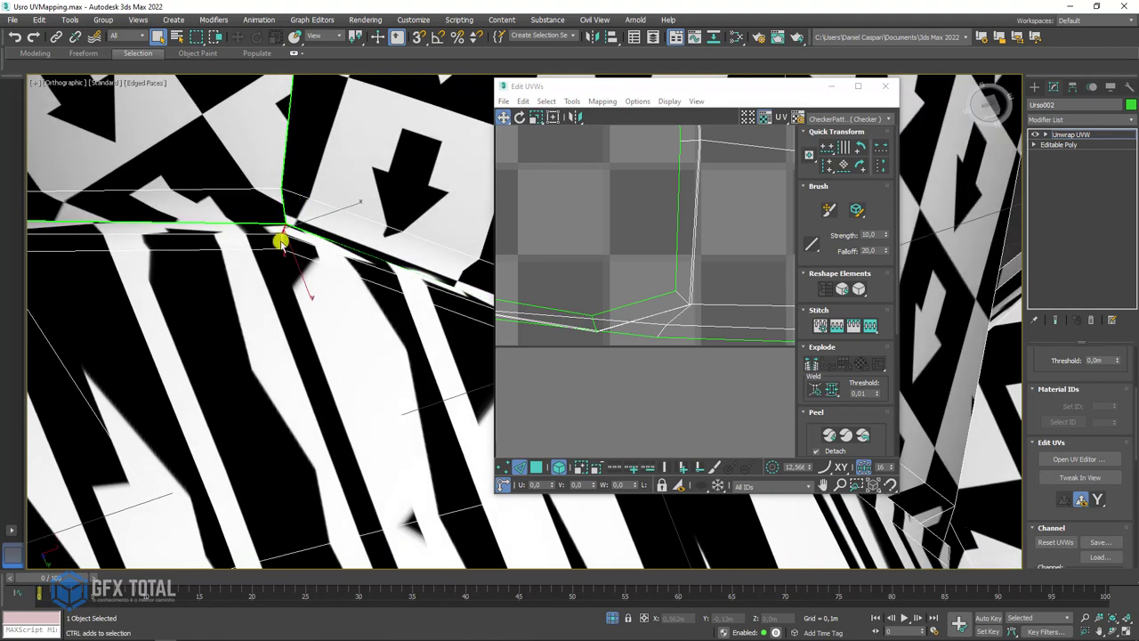
alt+middle_drag(378, 282, 529, 376)
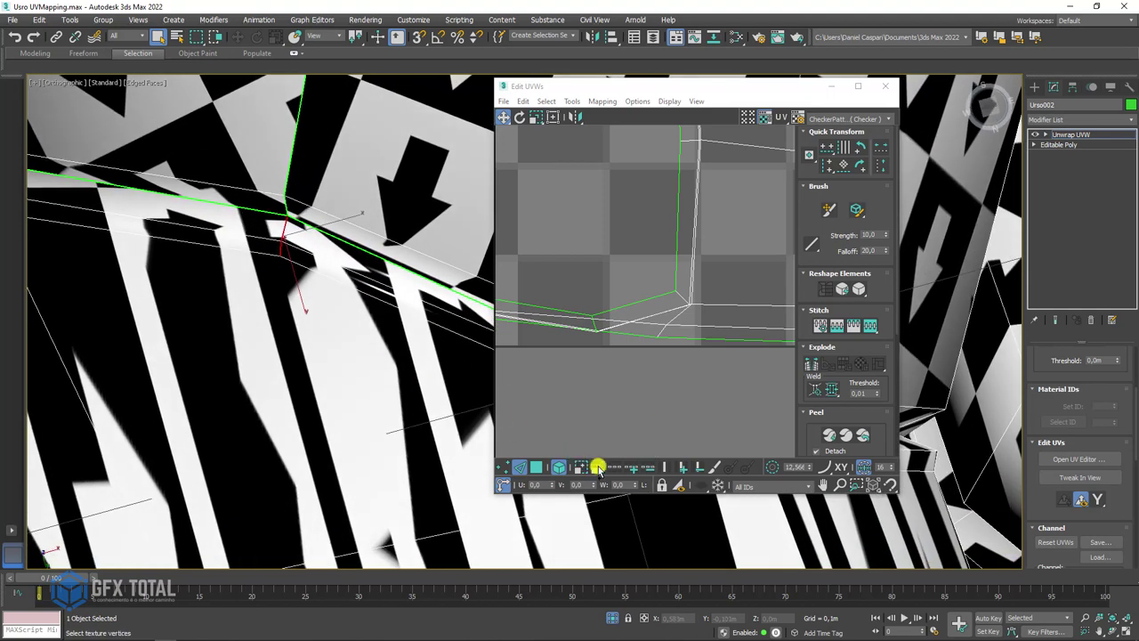
scroll(272, 247, down, 2)
scroll(273, 246, down, 2)
scroll(621, 261, down, 2)
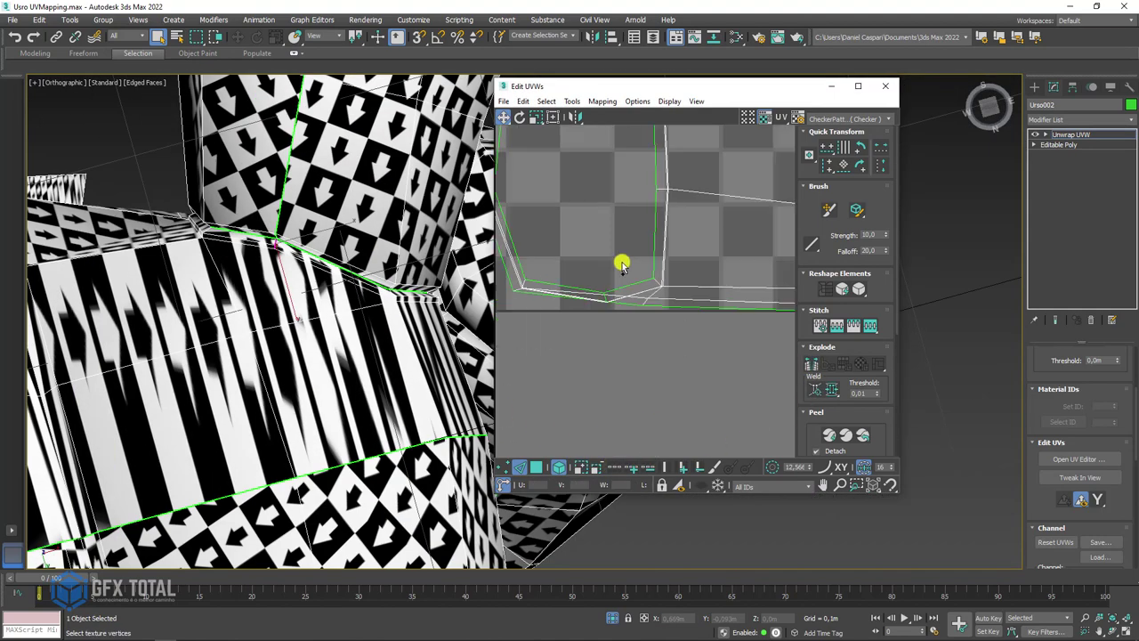
scroll(684, 262, down, 2)
scroll(612, 325, down, 2)
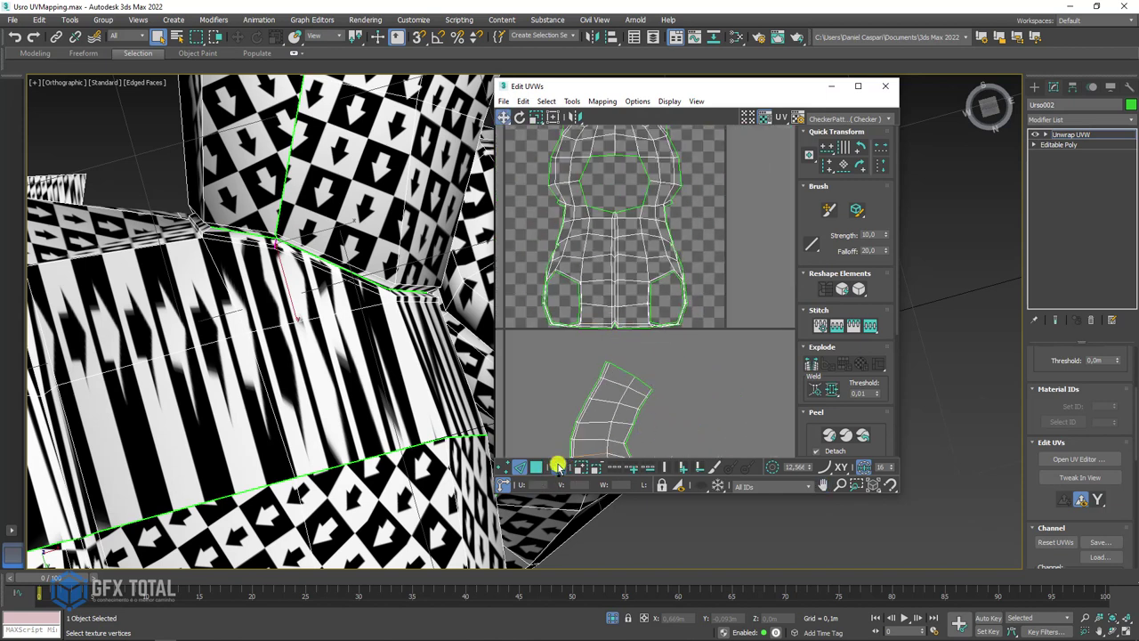
Step: Marquee-select the body shell's faces and start Relax from Tools > Relax
click(557, 465)
drag(694, 360, 504, 218)
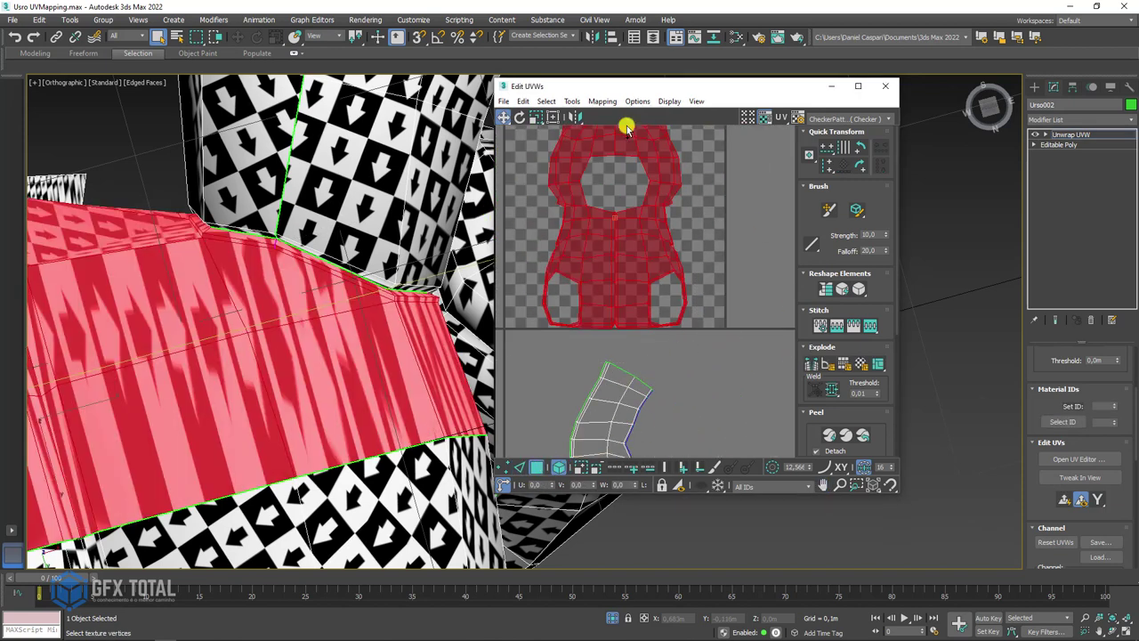
click(572, 101)
click(589, 293)
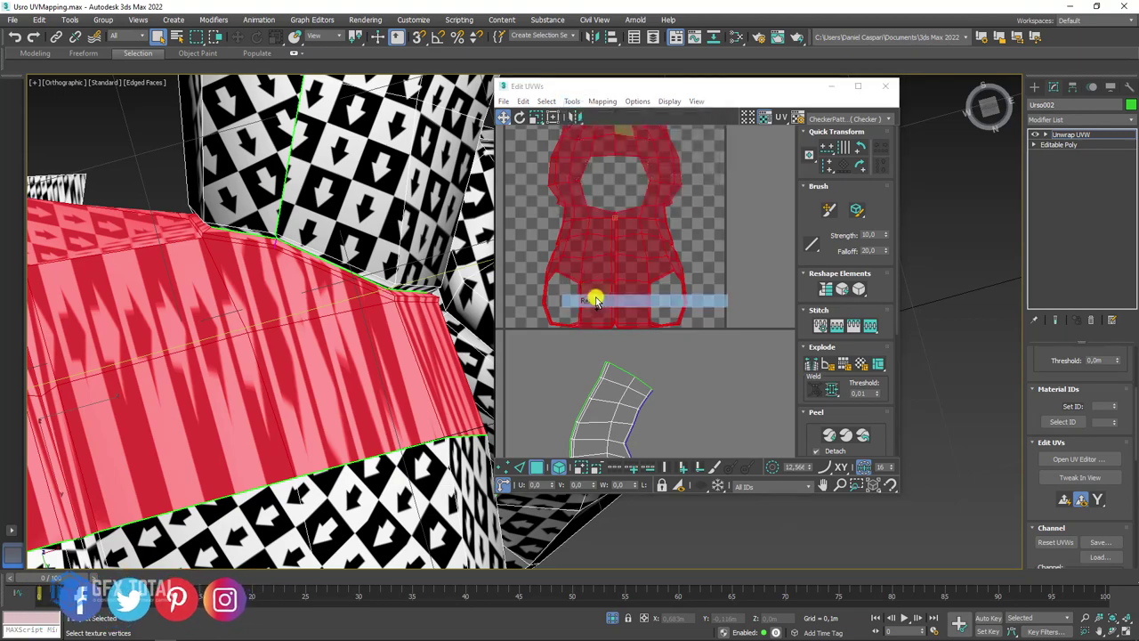
click(685, 173)
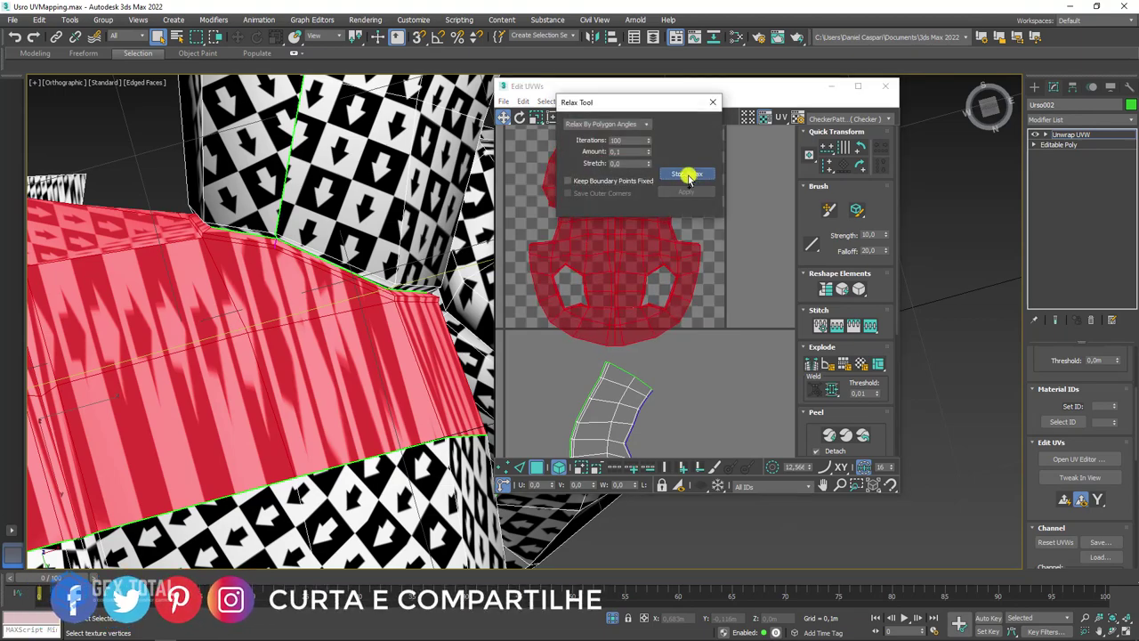
Step: Stop the running relax and view the whole bear
click(688, 175)
scroll(399, 292, down, 5)
mouse_move(398, 293)
alt+middle_down()
mouse_move(415, 333)
mouse_move(402, 310)
mouse_move(385, 316)
alt+middle_up()
scroll(364, 321, up, 5)
scroll(347, 307, up, 1)
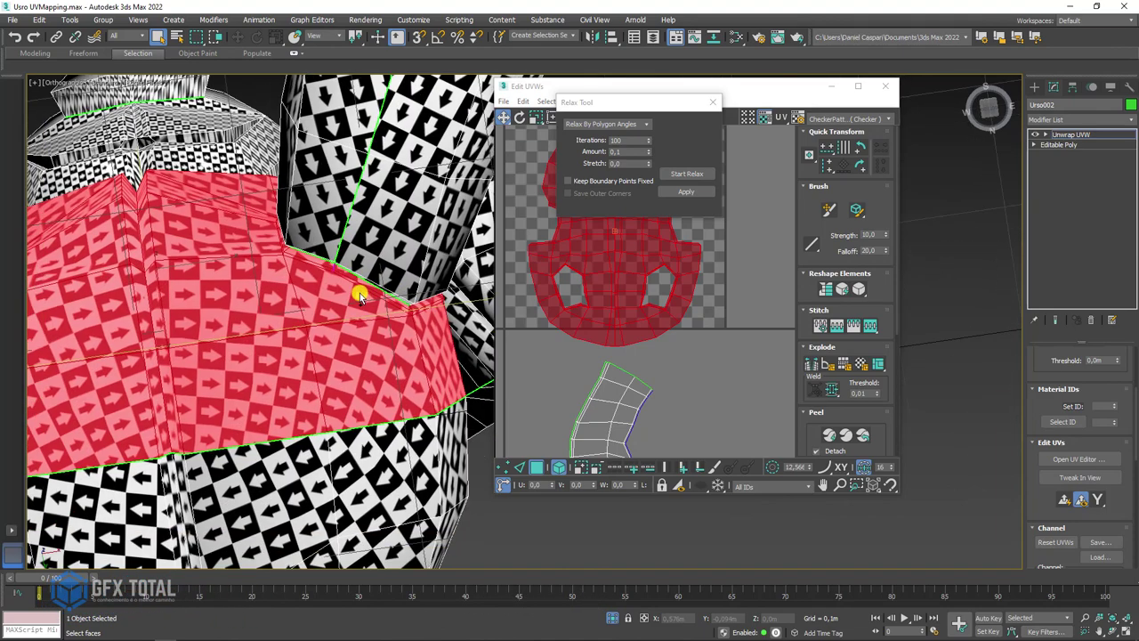
scroll(353, 267, up, 2)
scroll(334, 227, up, 3)
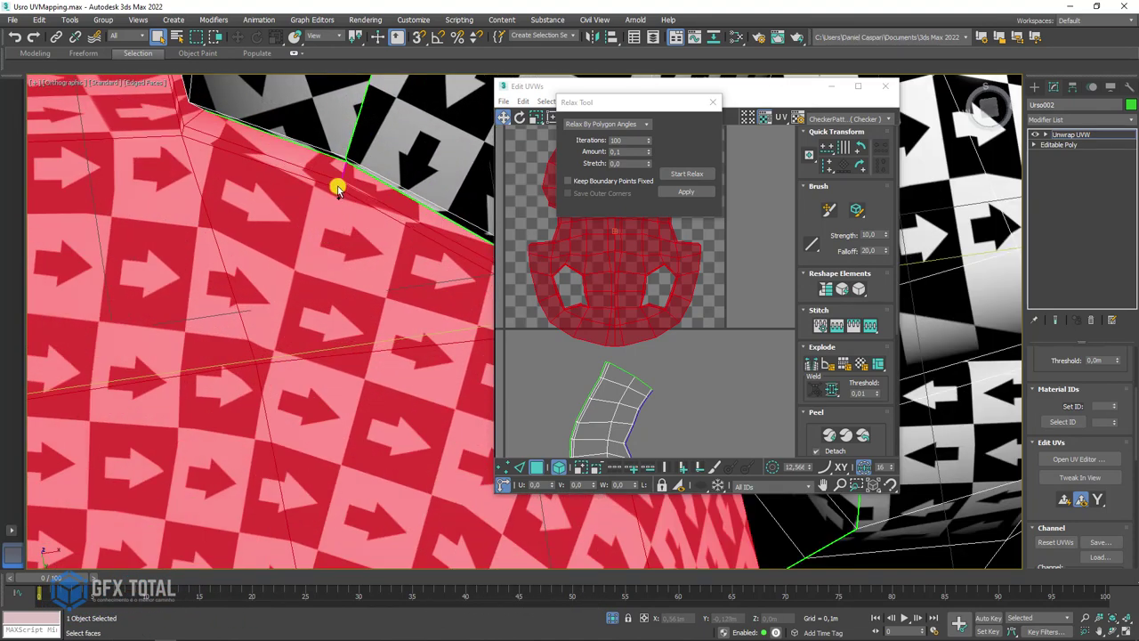
scroll(337, 188, up, 1)
Step: Undo a stray thin-strip pick to restore the large body face selection, inspecting the red band
click(338, 186)
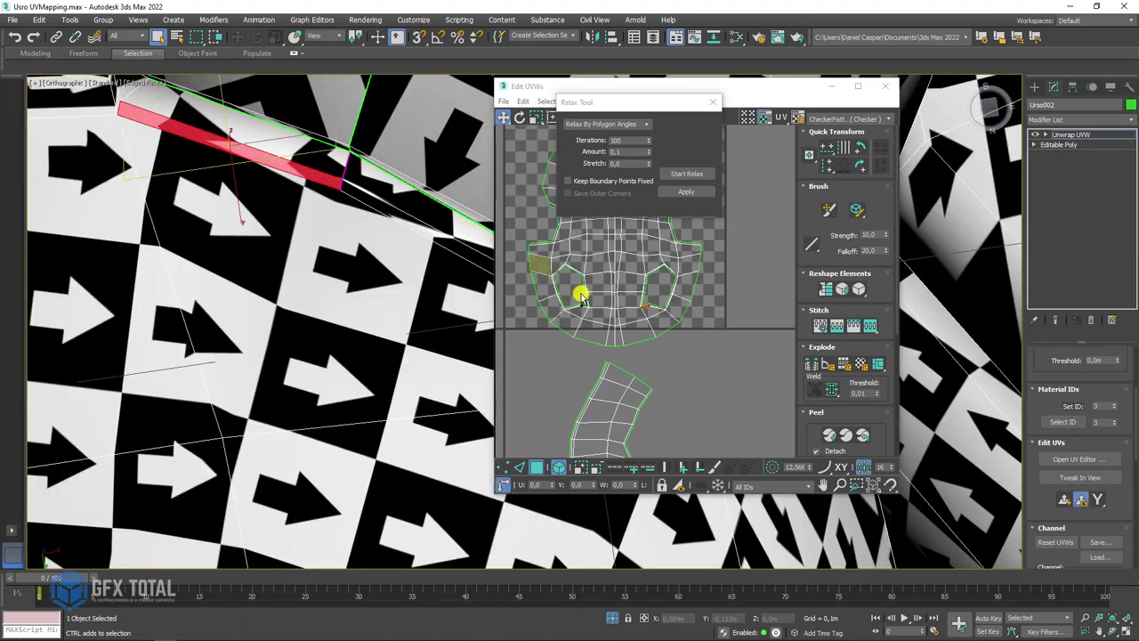
scroll(635, 311, up, 1)
scroll(636, 310, up, 1)
scroll(659, 320, up, 2)
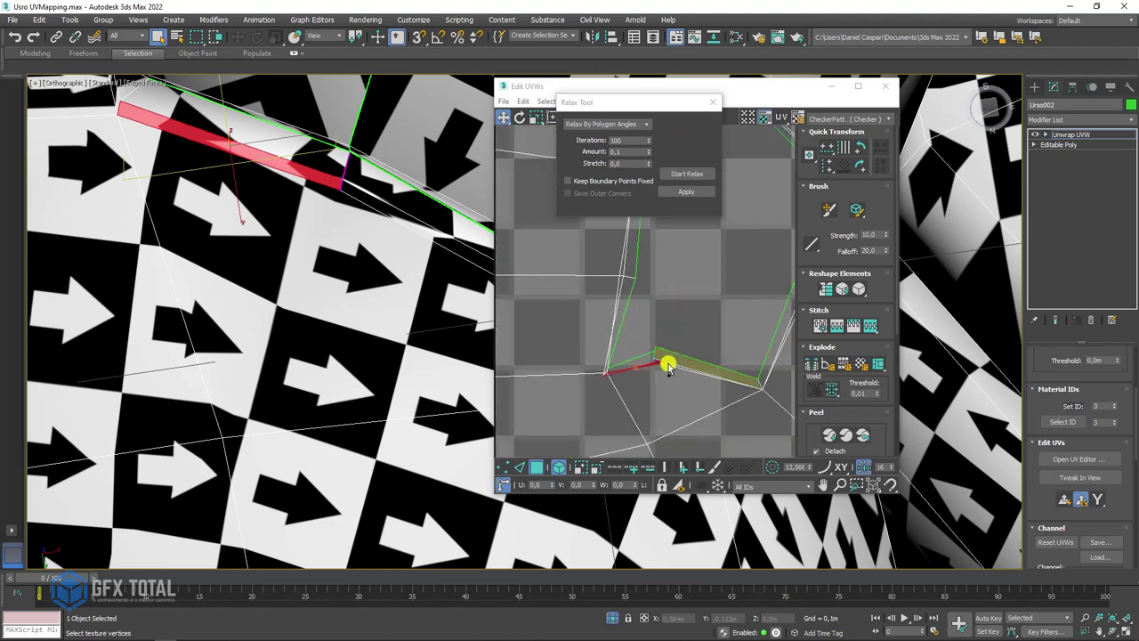
scroll(668, 363, up, 2)
scroll(605, 356, down, 1)
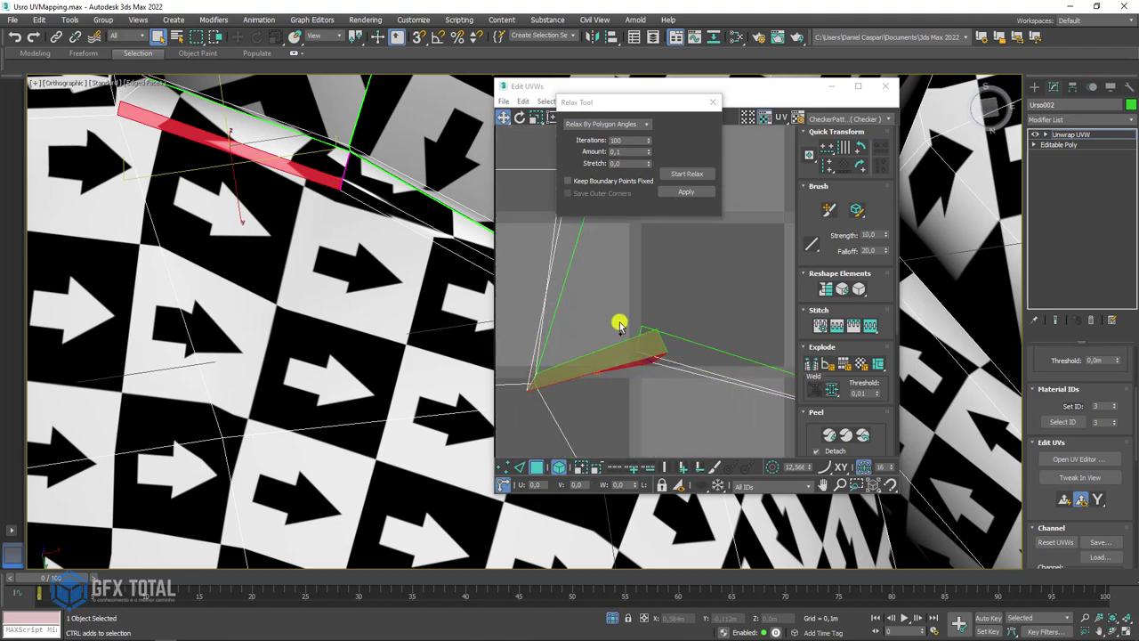
key(ctrl+z)
scroll(623, 358, down, 2)
scroll(300, 289, down, 4)
alt+middle_drag(301, 289, 322, 233)
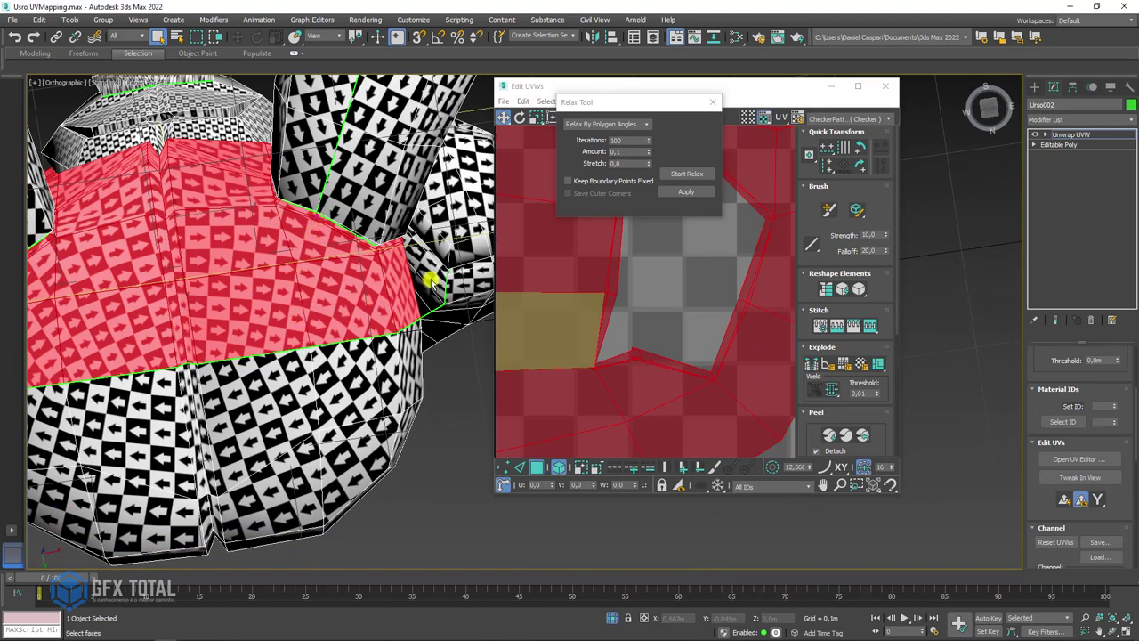
alt+middle_drag(432, 272, 376, 295)
scroll(356, 280, up, 3)
alt+middle_drag(330, 265, 330, 277)
scroll(672, 294, down, 3)
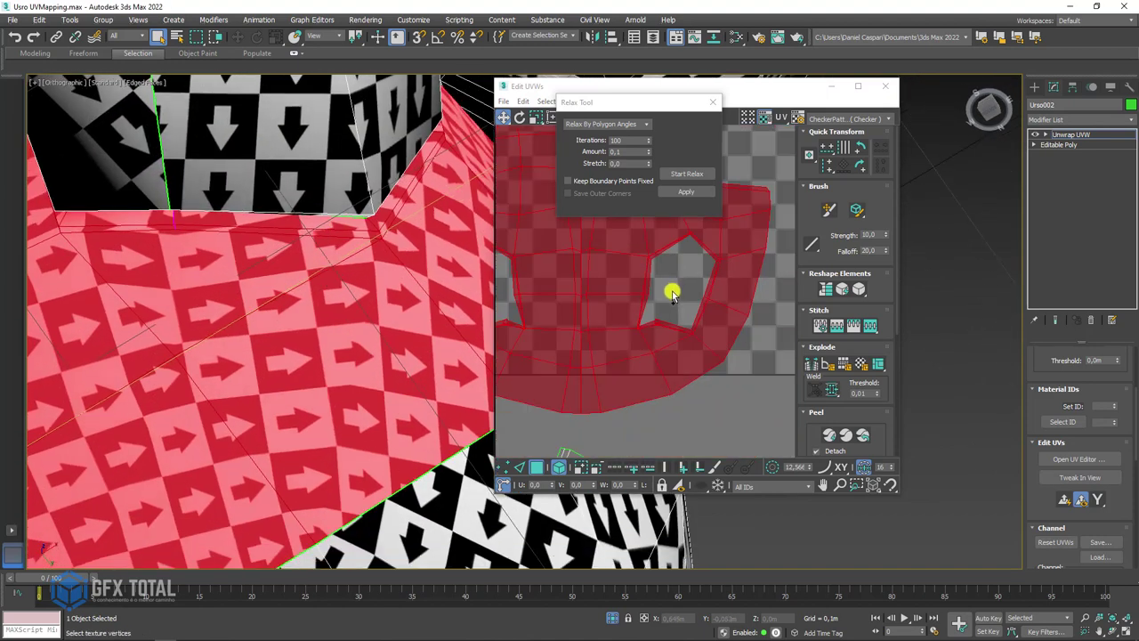
Step: Drag the body's UV island vertices into a new shape and close the Relax Tool
drag(690, 303, 387, 271)
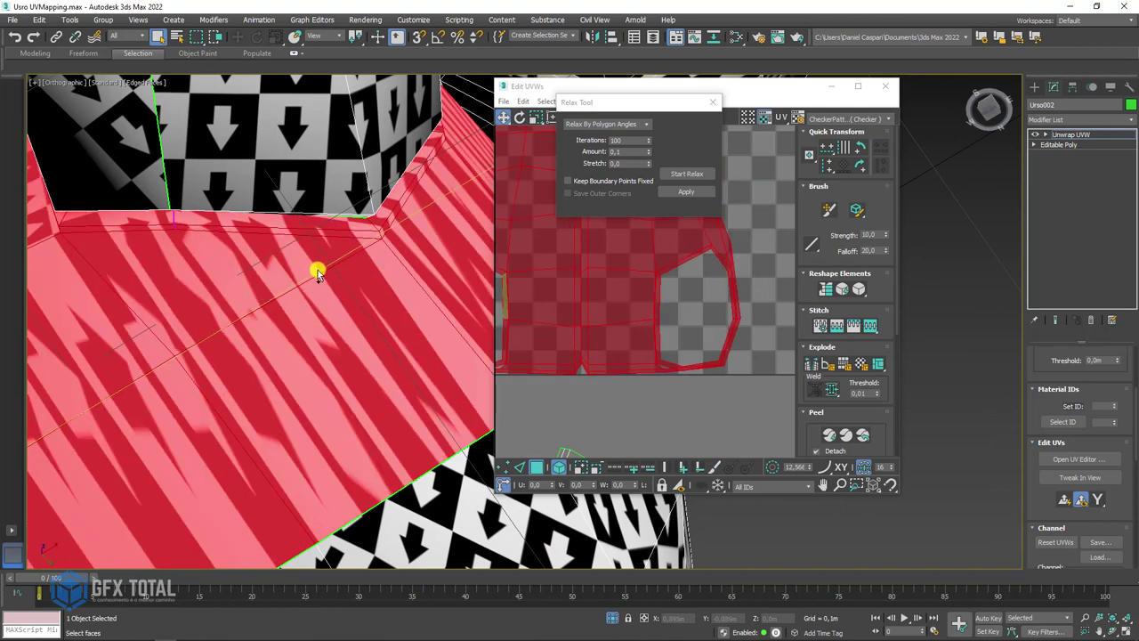
scroll(318, 273, down, 3)
alt+middle_drag(315, 275, 354, 252)
scroll(354, 252, up, 2)
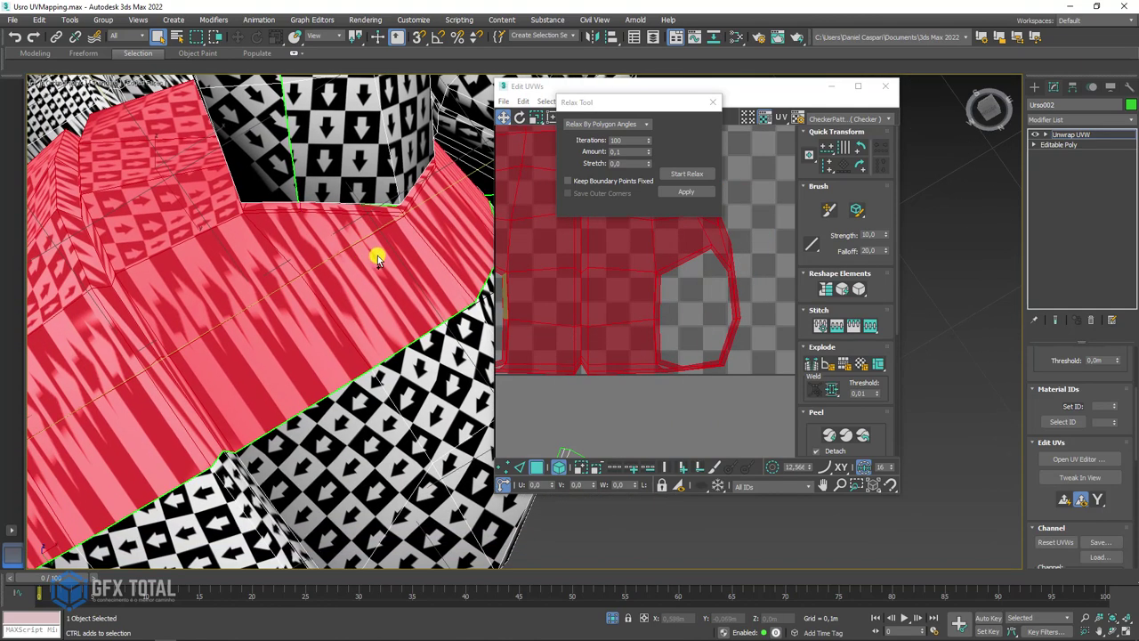
click(712, 103)
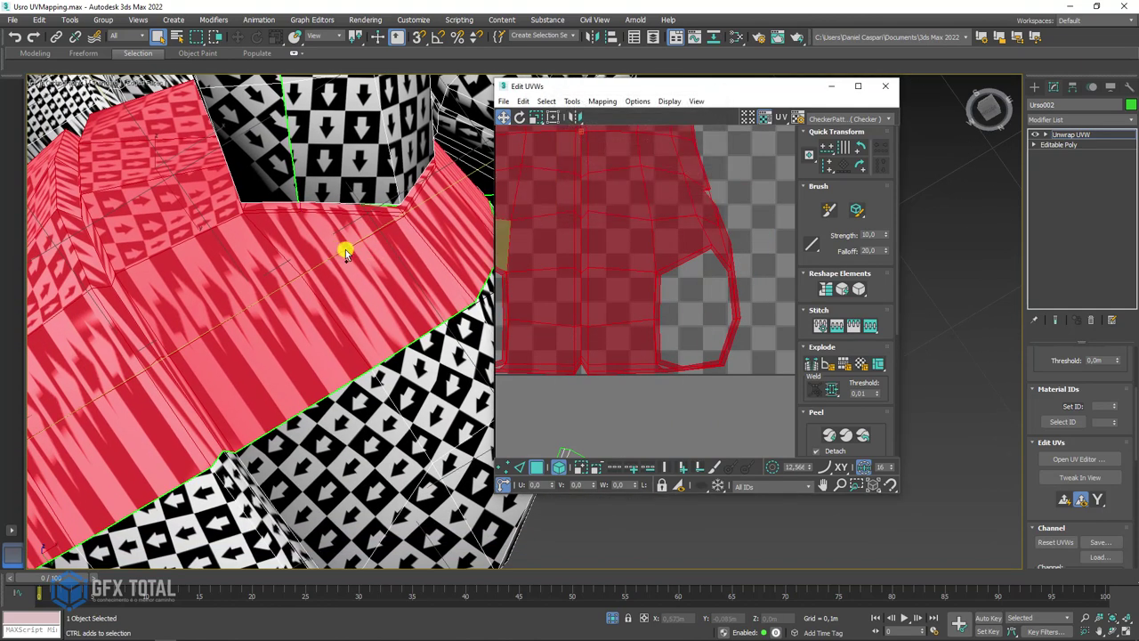
Step: In edge mode, select the bottom seam edges of the torso shell
mouse_move(347, 254)
alt+middle_down()
mouse_move(382, 242)
mouse_move(250, 224)
mouse_move(243, 179)
alt+middle_up()
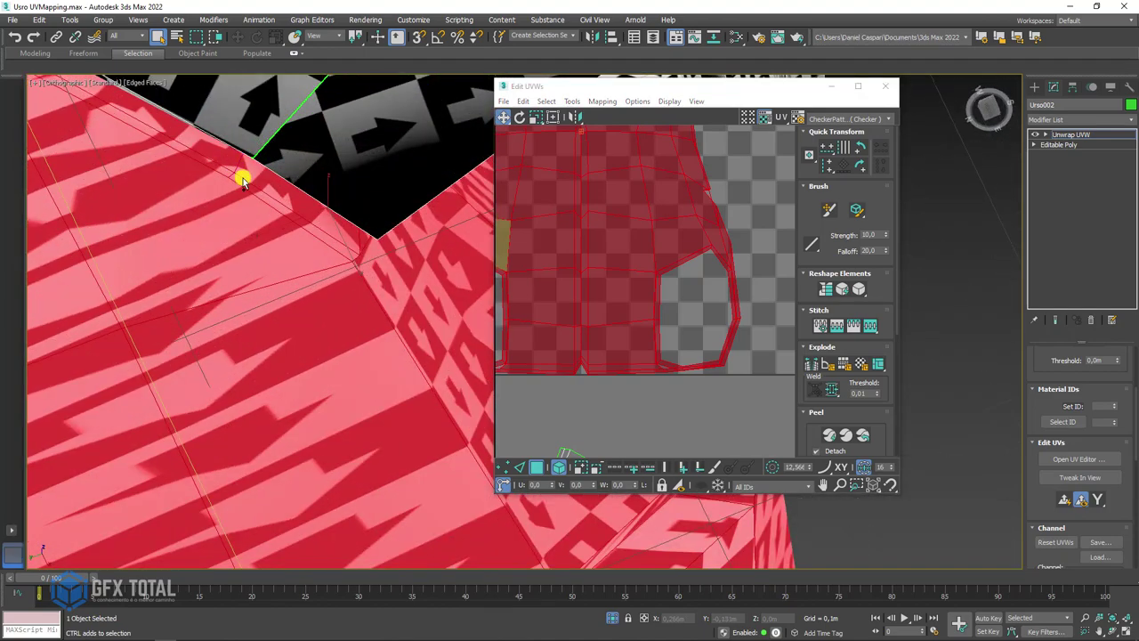
scroll(276, 232, down, 5)
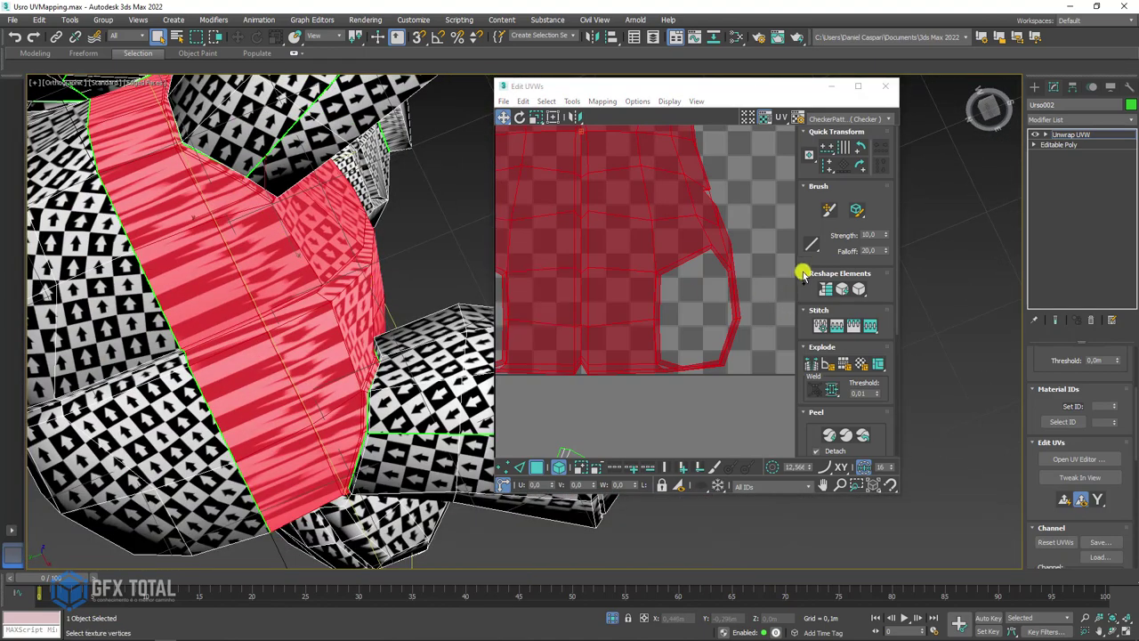
scroll(746, 375, up, 3)
click(521, 466)
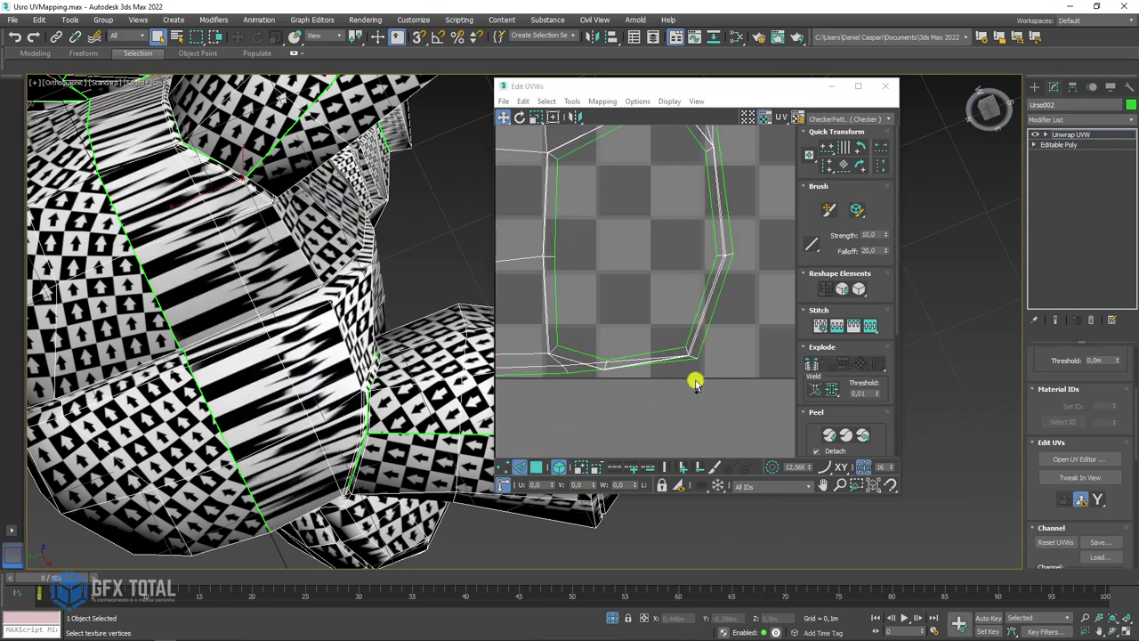
click(676, 278)
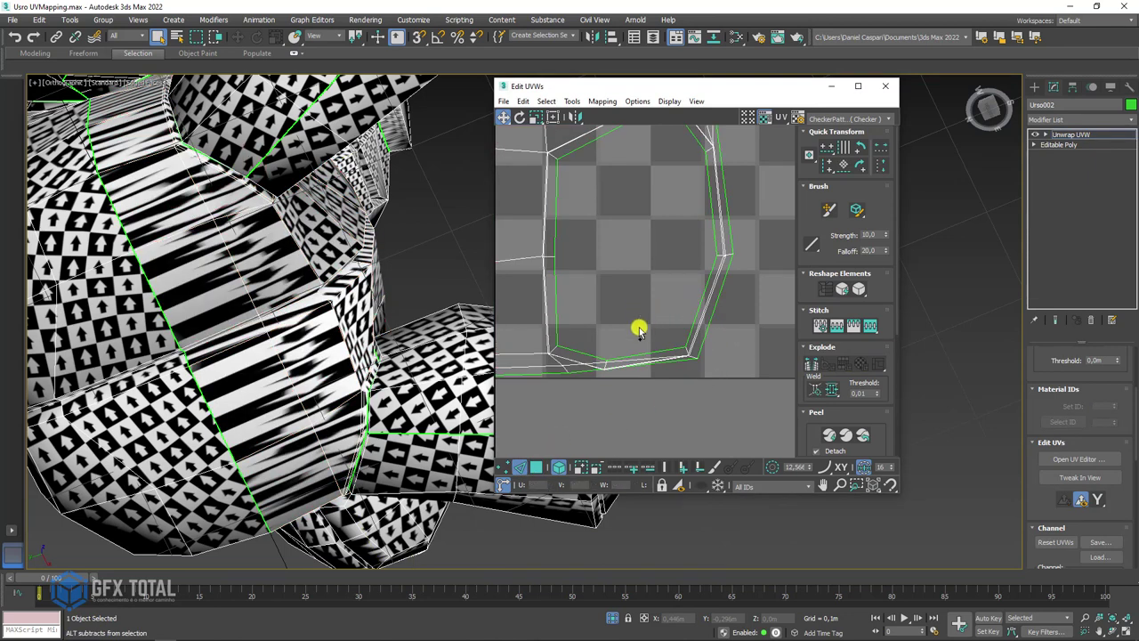
click(727, 286)
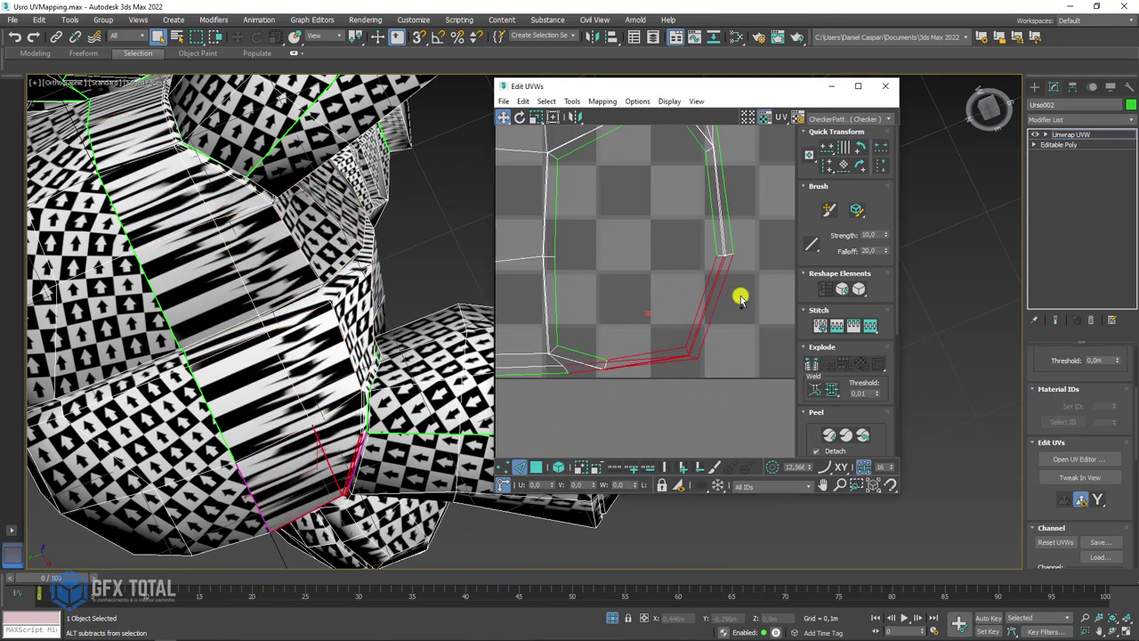
alt+click(717, 307)
click(605, 384)
Step: Break the torso UV shell apart along the selected bottom edges
scroll(686, 351, up, 2)
scroll(686, 350, up, 2)
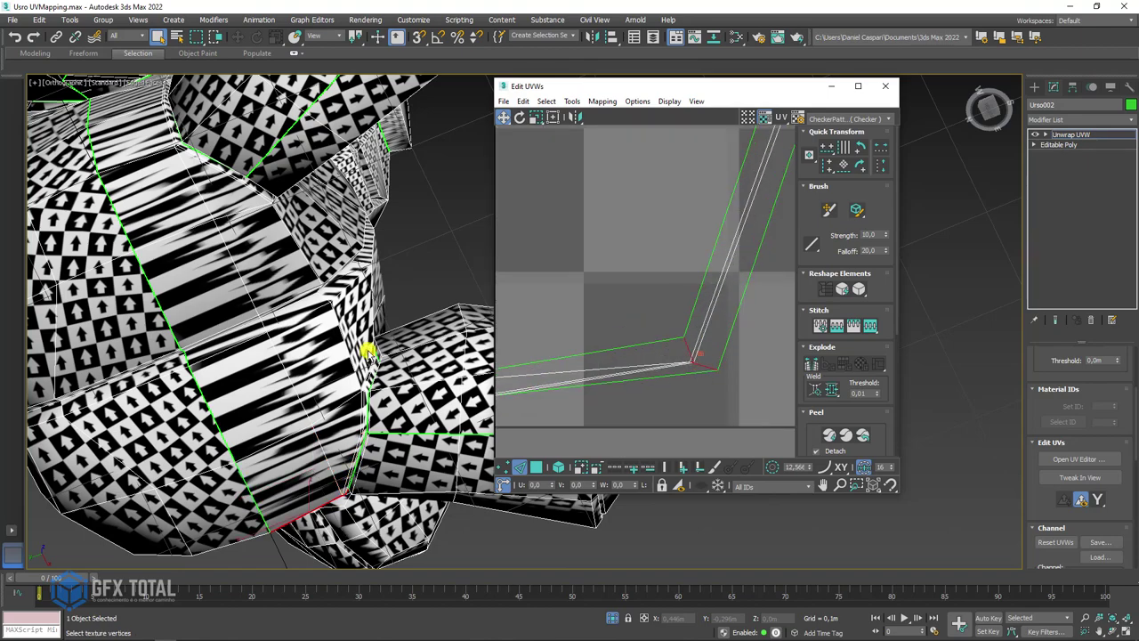
scroll(369, 350, down, 5)
alt+middle_drag(326, 305, 216, 311)
scroll(308, 389, up, 5)
scroll(242, 326, up, 2)
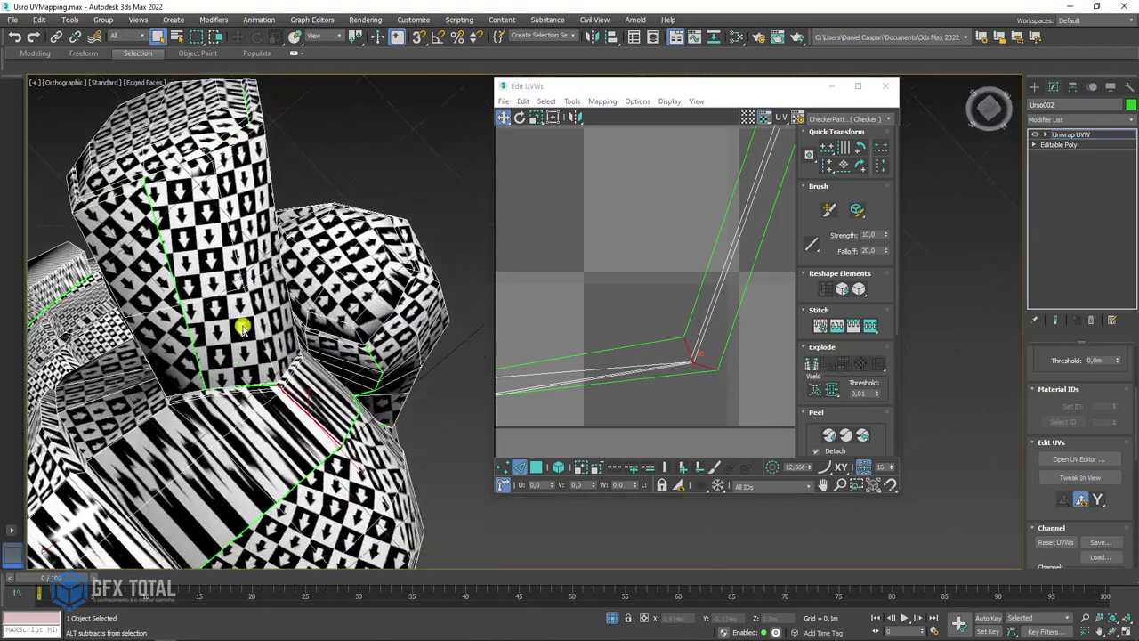
scroll(303, 249, up, 3)
scroll(303, 251, up, 2)
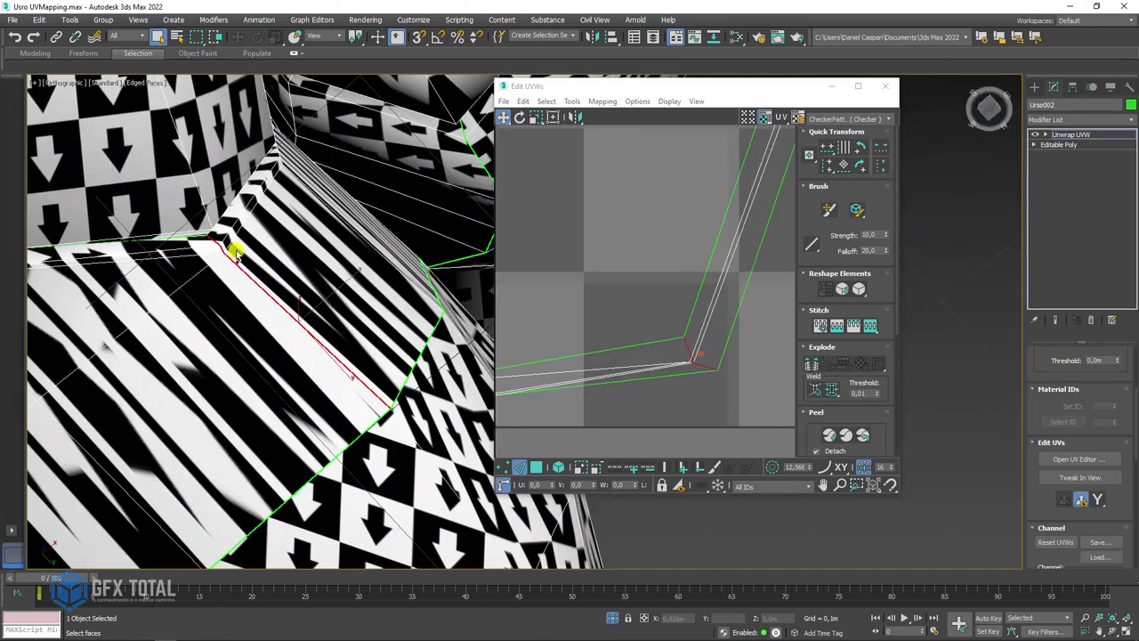
click(812, 367)
Step: Bring the split torso shell into view and select it as a whole element
scroll(691, 333, down, 3)
mouse_move(692, 333)
middle_down()
mouse_move(575, 341)
mouse_move(636, 314)
middle_up()
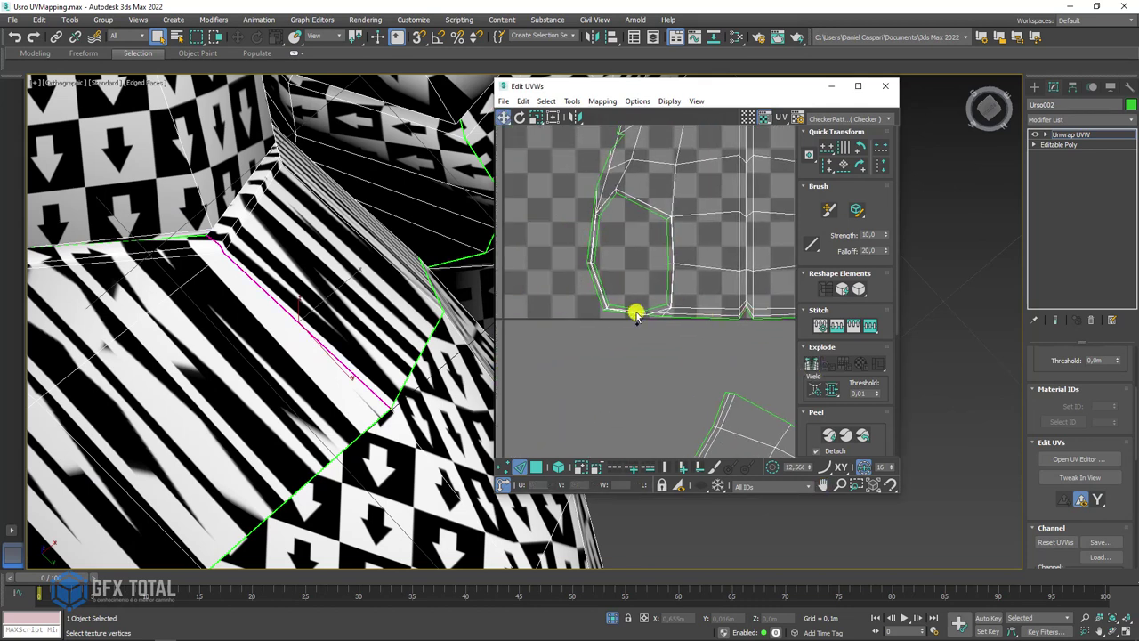
scroll(636, 313, up, 3)
click(577, 295)
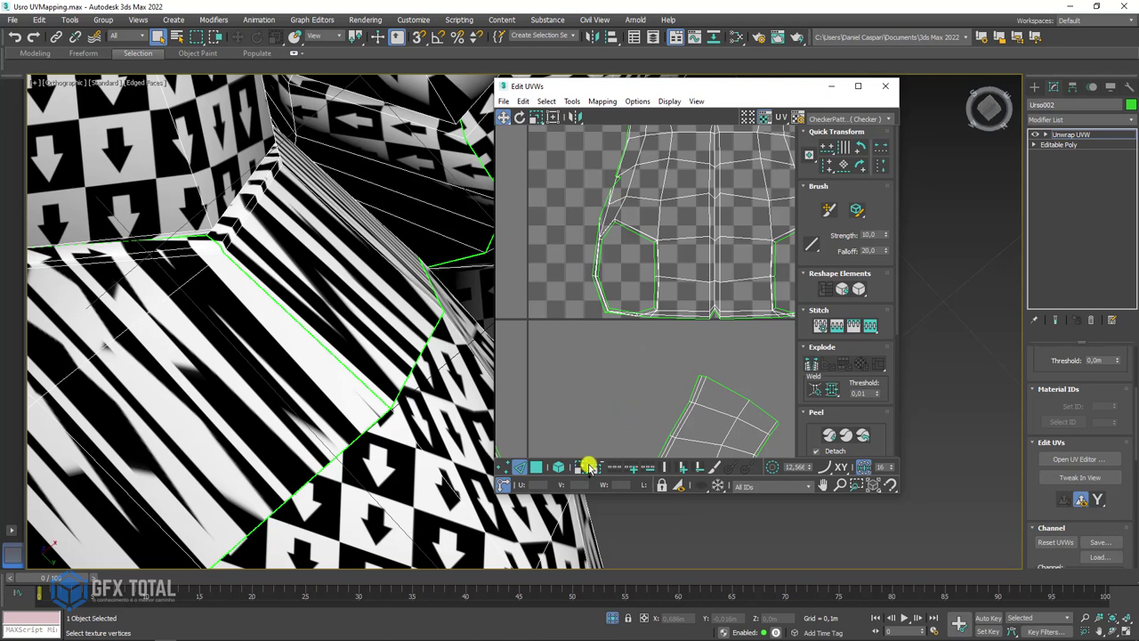
click(561, 467)
click(623, 303)
Step: Relax the torso island's faces by polygon angles until settled, then close the Relax Tool
scroll(694, 281, down, 2)
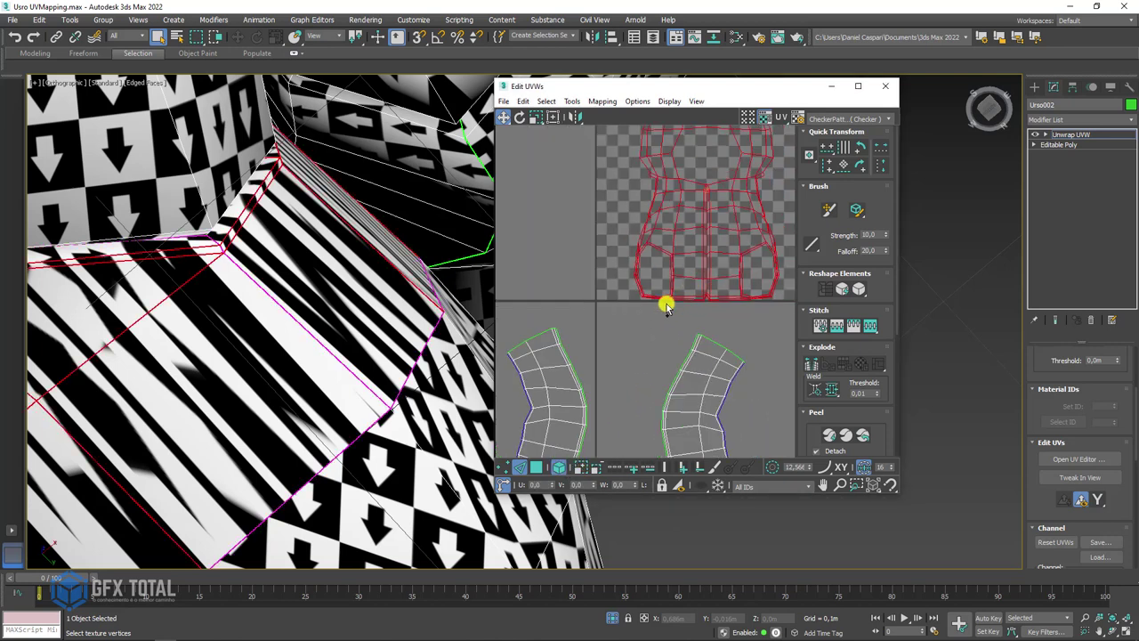
scroll(666, 302, down, 2)
click(538, 467)
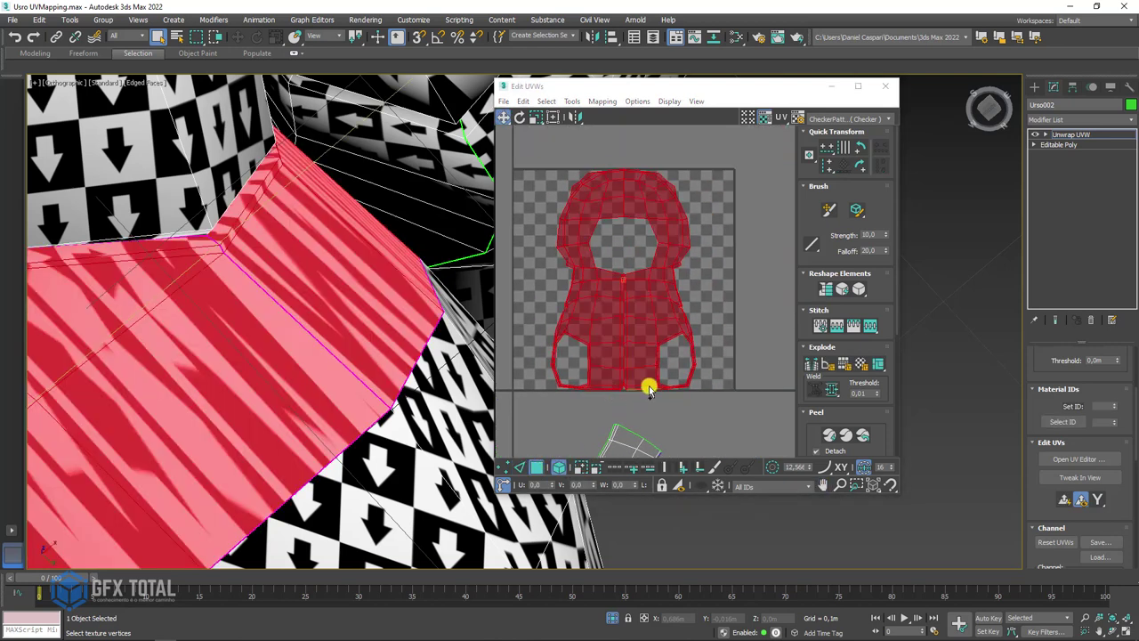
click(543, 101)
click(623, 293)
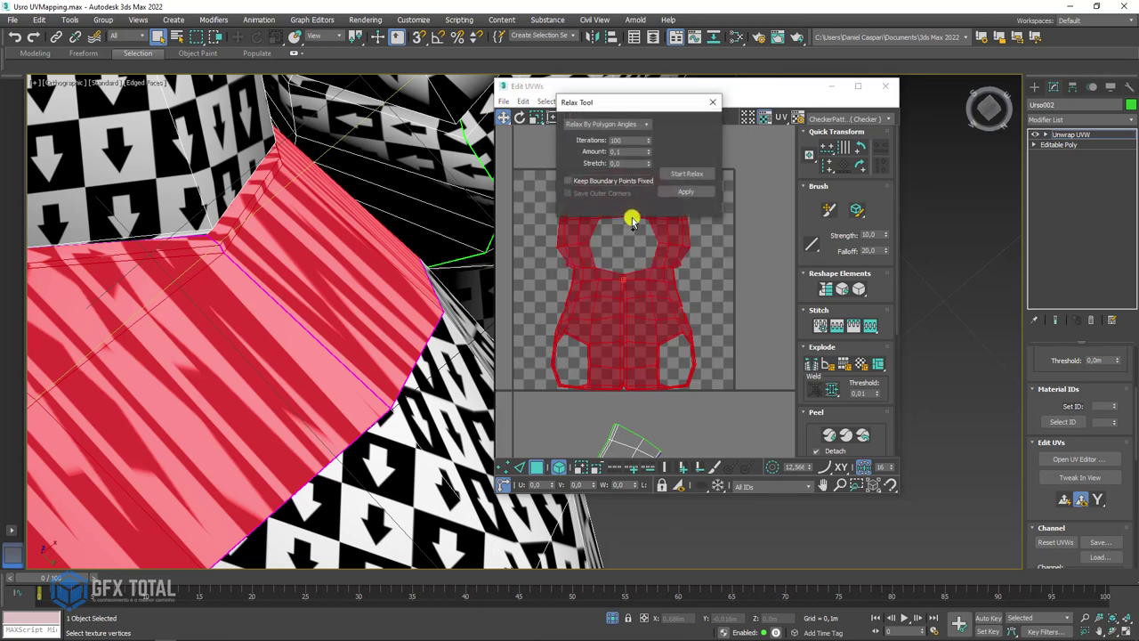
click(687, 175)
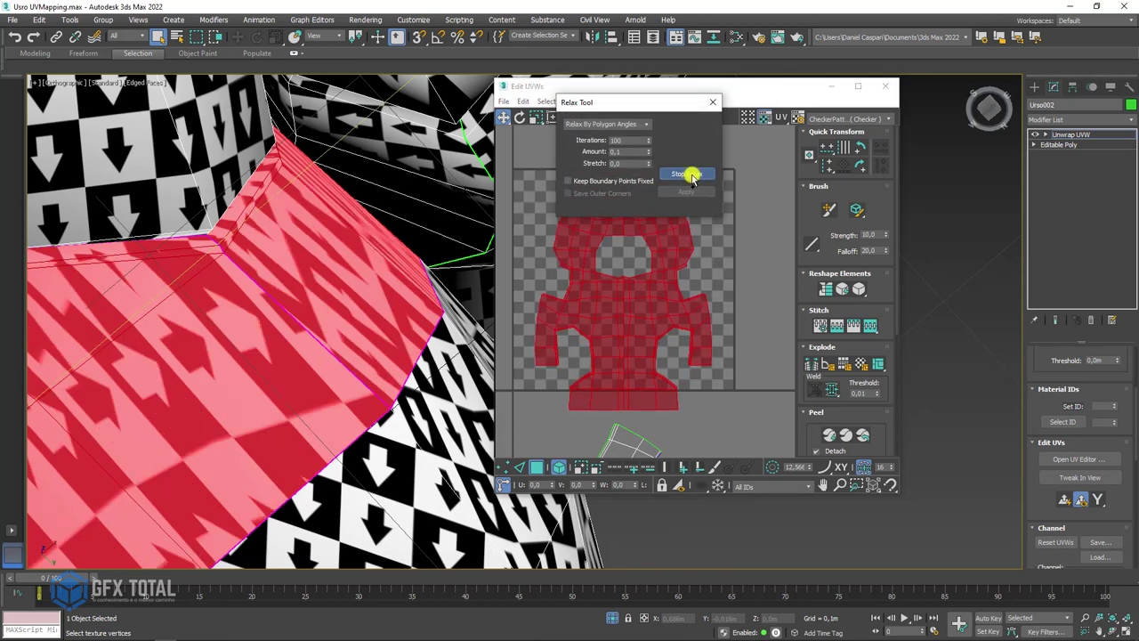
click(693, 174)
drag(649, 104, 822, 132)
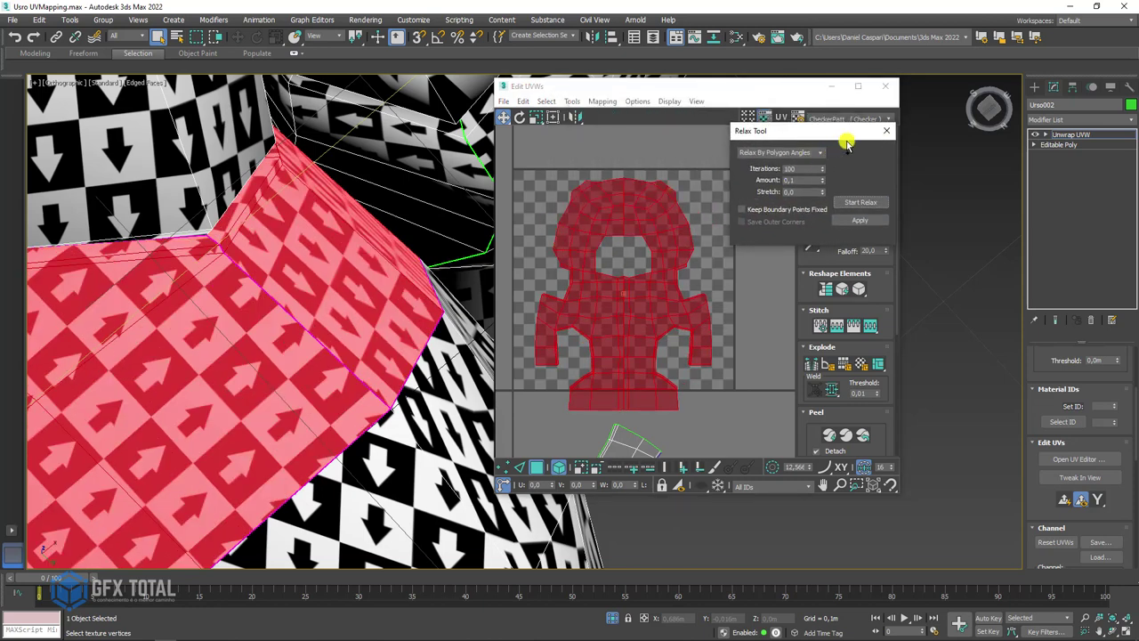
click(884, 132)
Step: Orbit in on the bear's head and pick a face near the ear
scroll(290, 264, down, 4)
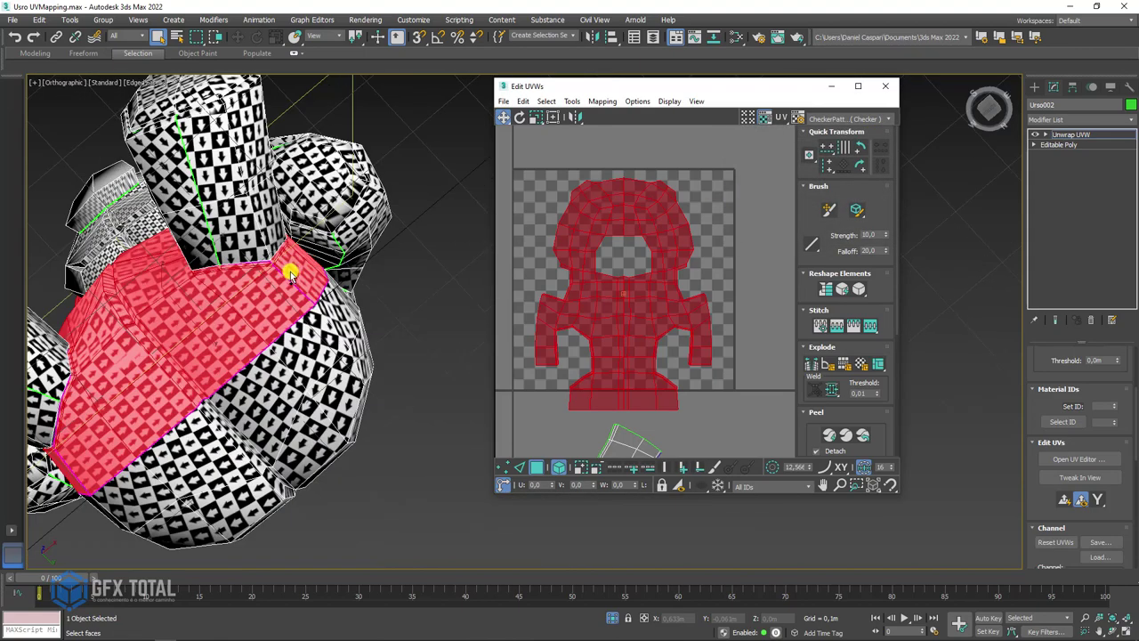
scroll(308, 265, down, 3)
mouse_move(308, 264)
alt+middle_down()
mouse_move(372, 411)
mouse_move(293, 400)
alt+middle_up()
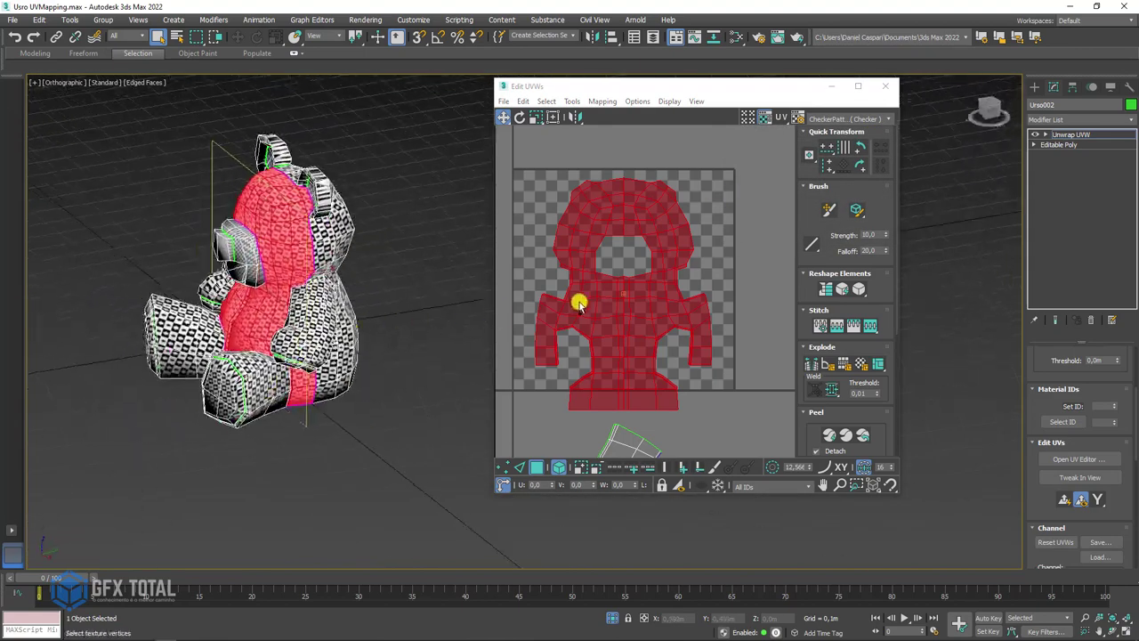
scroll(579, 300, down, 3)
alt+middle_drag(387, 256, 287, 199)
scroll(285, 242, up, 5)
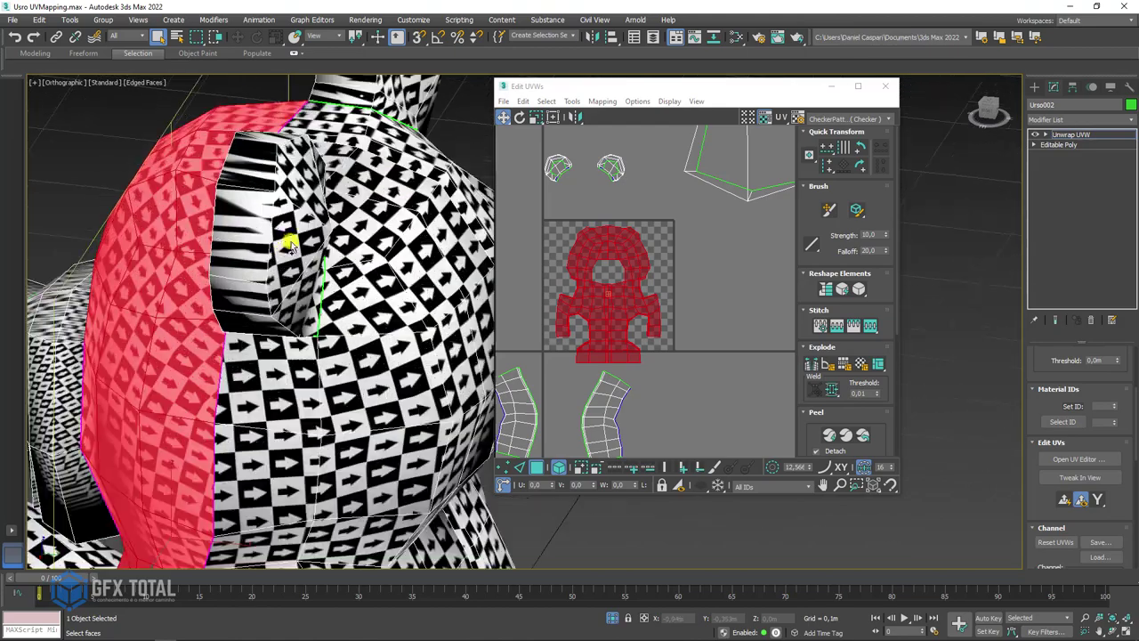
click(279, 240)
mouse_move(308, 244)
alt+middle_down()
mouse_move(297, 184)
mouse_move(399, 219)
mouse_move(499, 226)
alt+middle_up()
middle_drag(655, 237, 655, 307)
scroll(637, 239, up, 3)
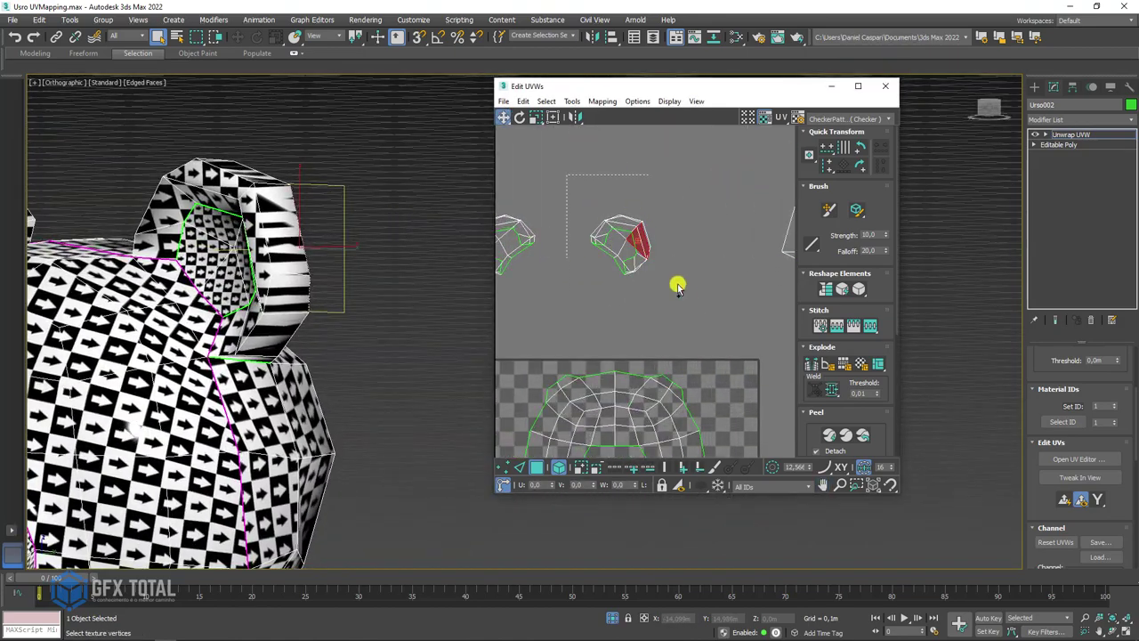
Step: Select the ear's whole UV island and relax it with Start/Stop Relax
double_click(641, 246)
scroll(641, 246, up, 2)
click(572, 100)
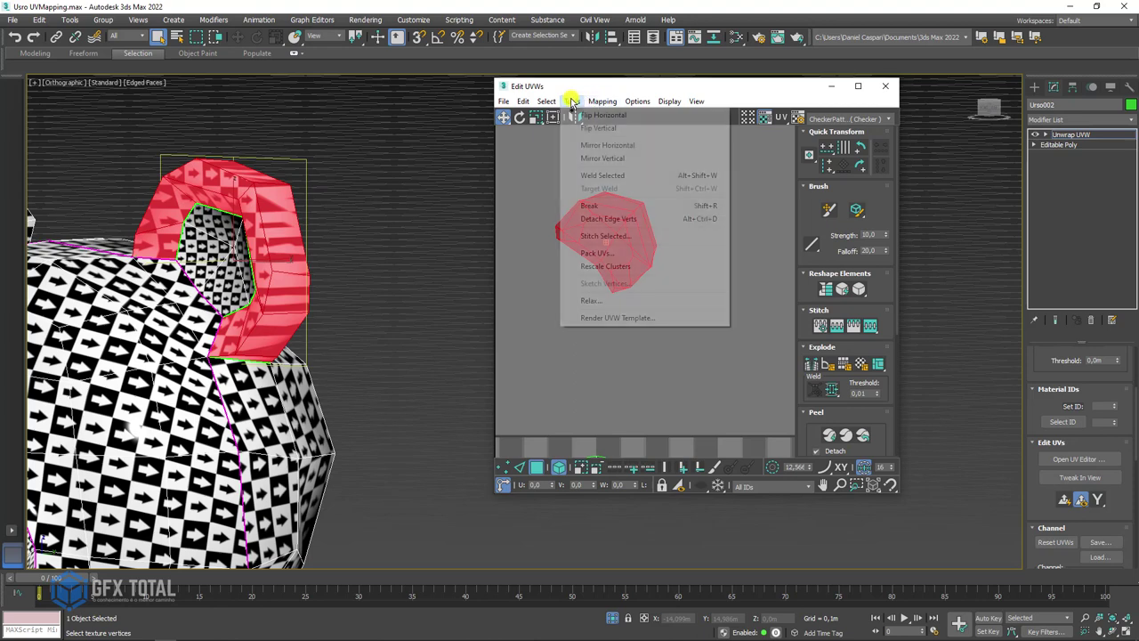
click(609, 300)
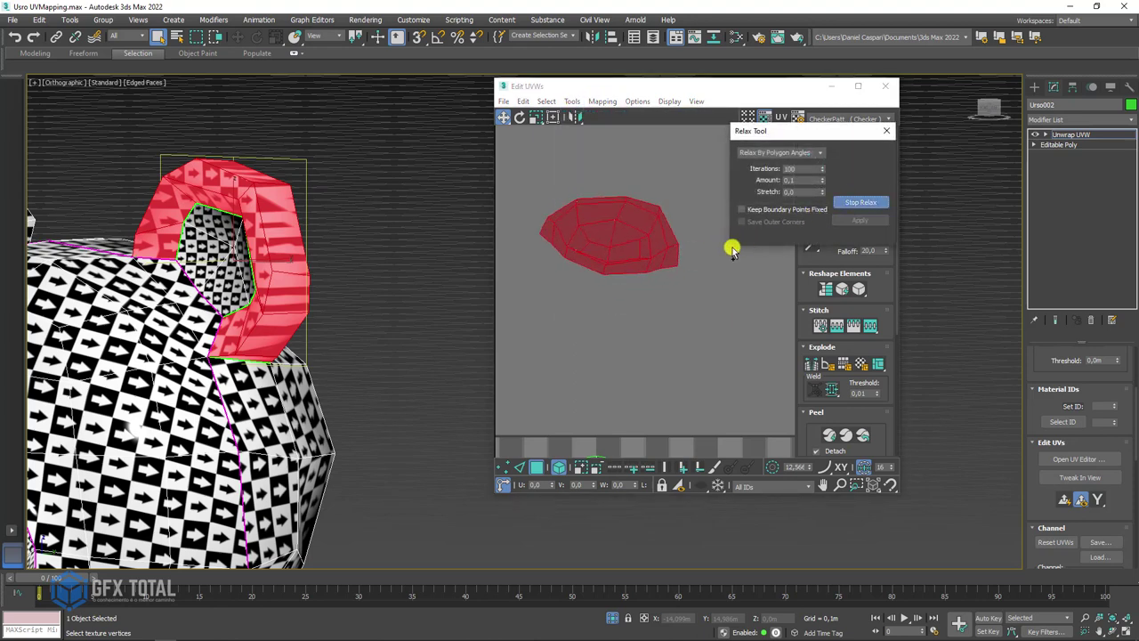
click(859, 202)
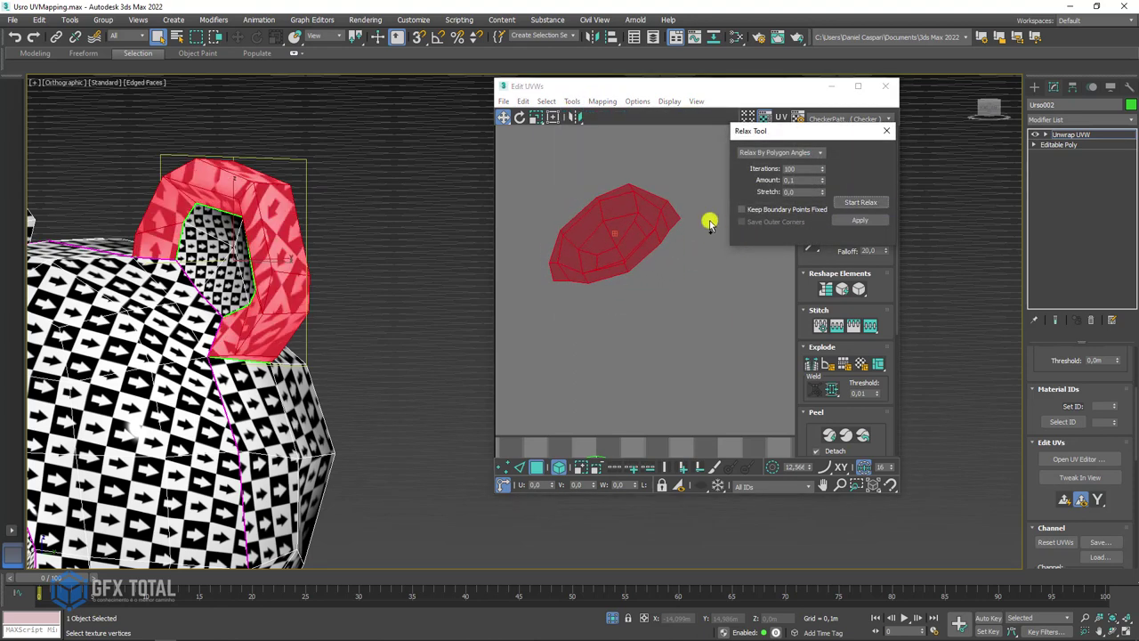
click(859, 202)
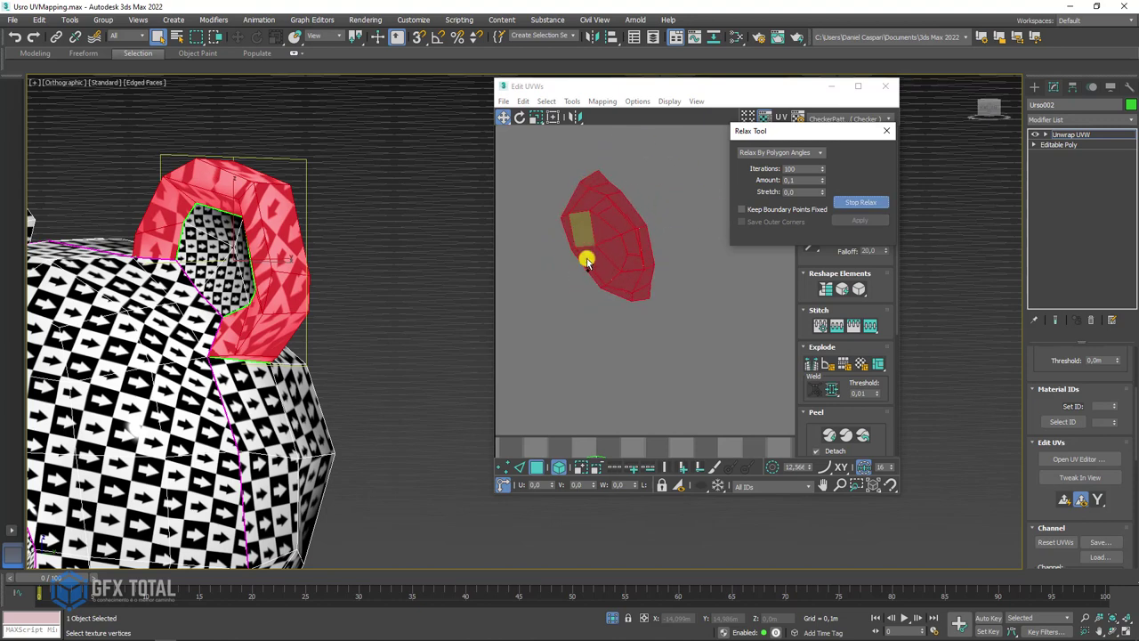
click(860, 203)
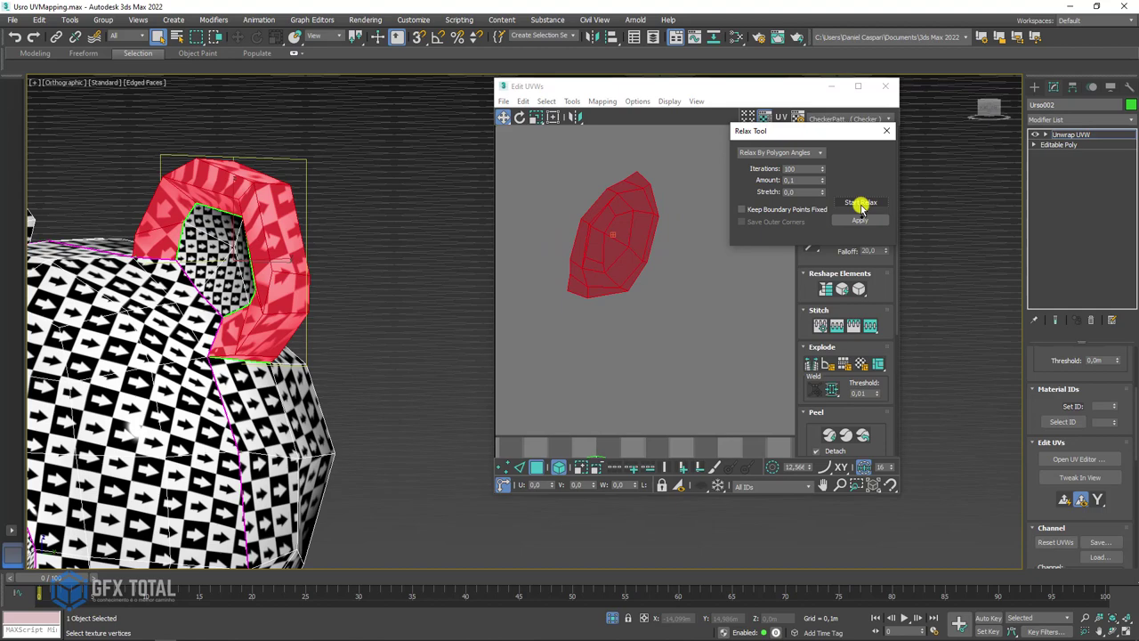
mouse_move(279, 255)
alt+middle_down()
mouse_move(350, 267)
mouse_move(183, 254)
mouse_move(224, 257)
alt+middle_up()
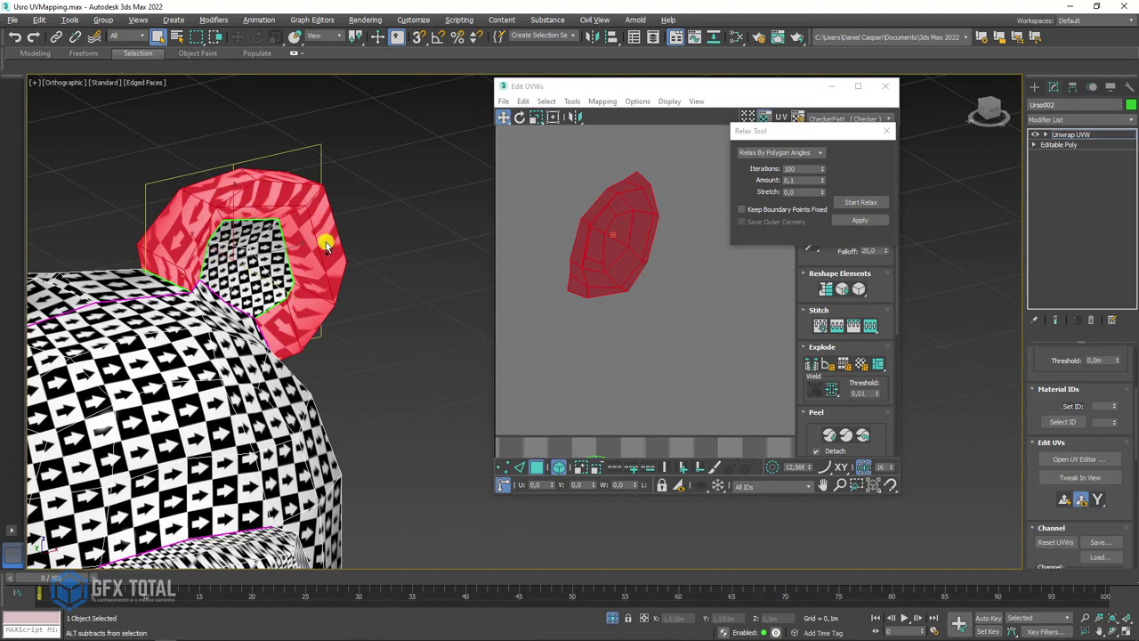
Step: Select an edge across the first ear and break its UVs along it
alt+middle_drag(327, 245, 214, 265)
mouse_move(251, 224)
alt+middle_down()
mouse_move(300, 219)
mouse_move(326, 234)
mouse_move(343, 219)
mouse_move(338, 238)
alt+middle_up()
scroll(257, 293, up, 3)
scroll(257, 290, down, 2)
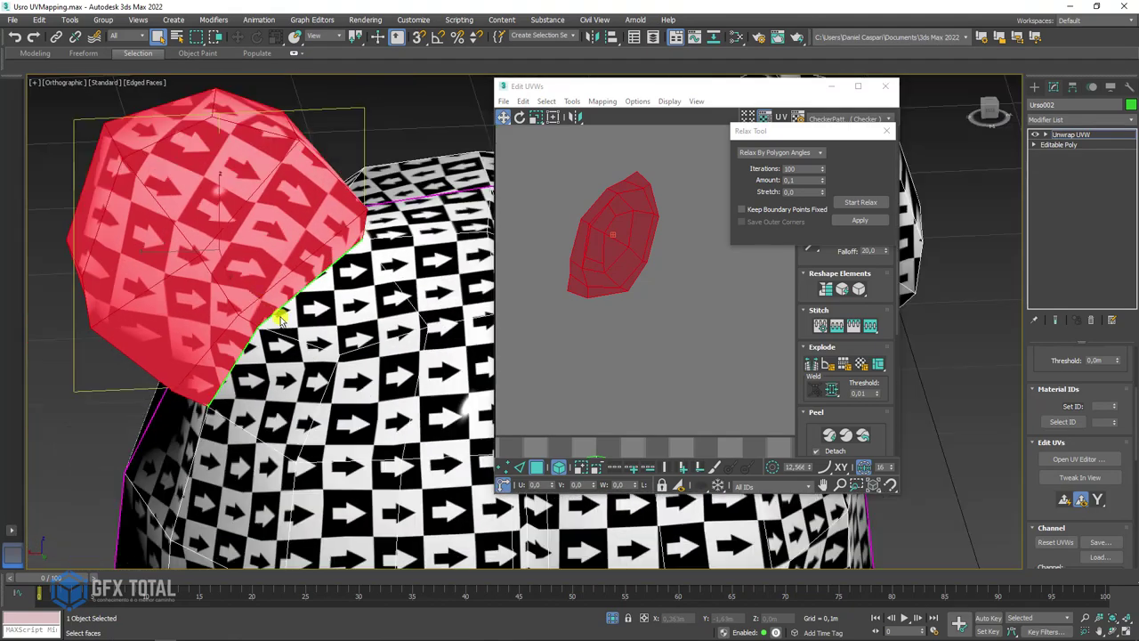
middle_drag(257, 290, 336, 346)
click(529, 469)
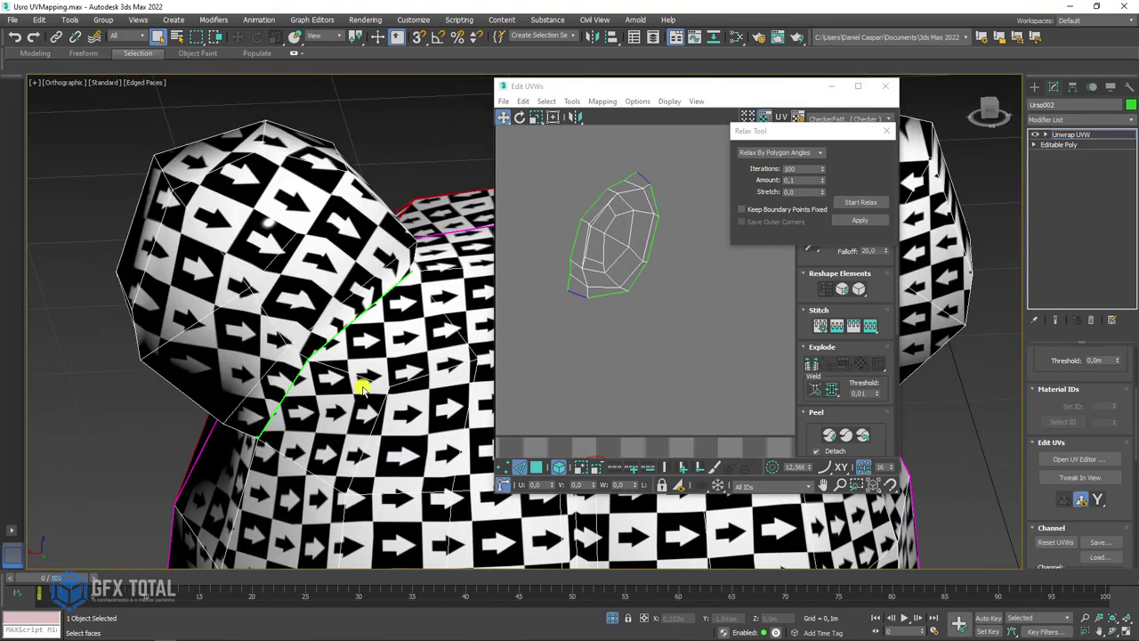
click(303, 354)
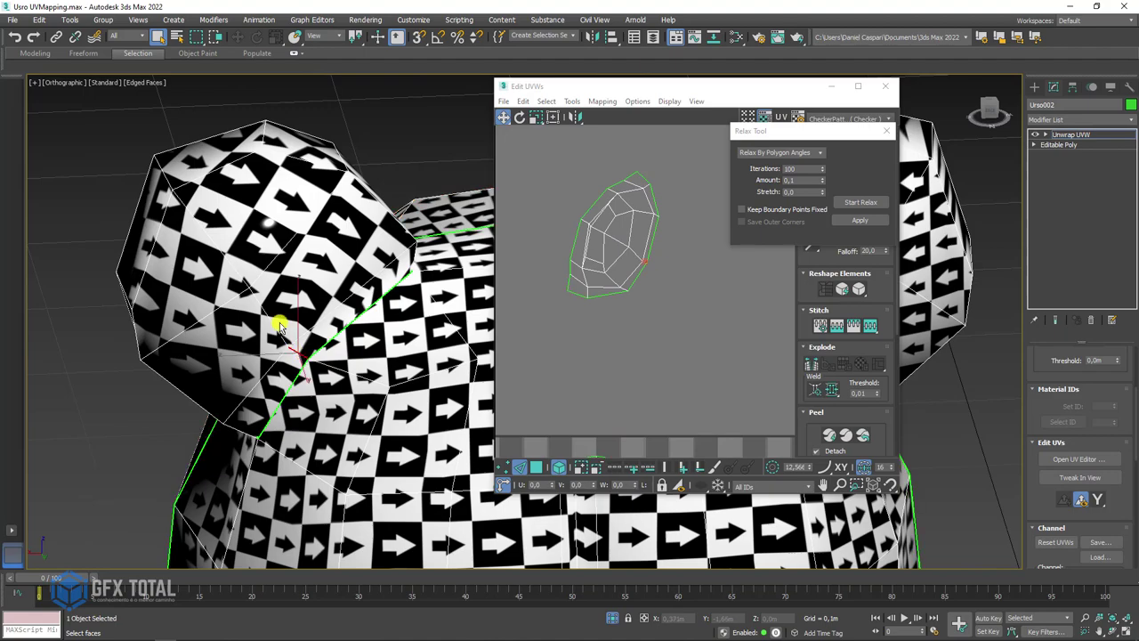
click(183, 188)
mouse_move(183, 188)
alt+middle_down()
mouse_move(347, 204)
mouse_move(369, 193)
mouse_move(281, 209)
mouse_move(287, 231)
alt+middle_up()
click(810, 364)
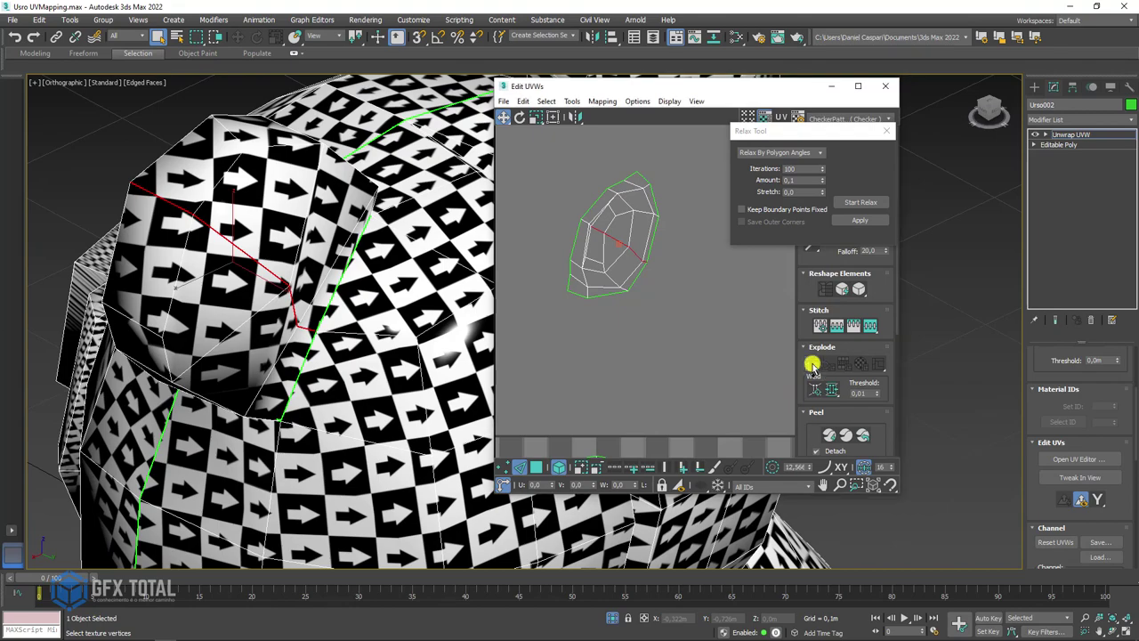
Step: Break the other ear's UVs along its chosen edges
scroll(419, 285, down, 3)
scroll(280, 275, down, 2)
alt+middle_drag(279, 275, 329, 254)
scroll(330, 253, up, 2)
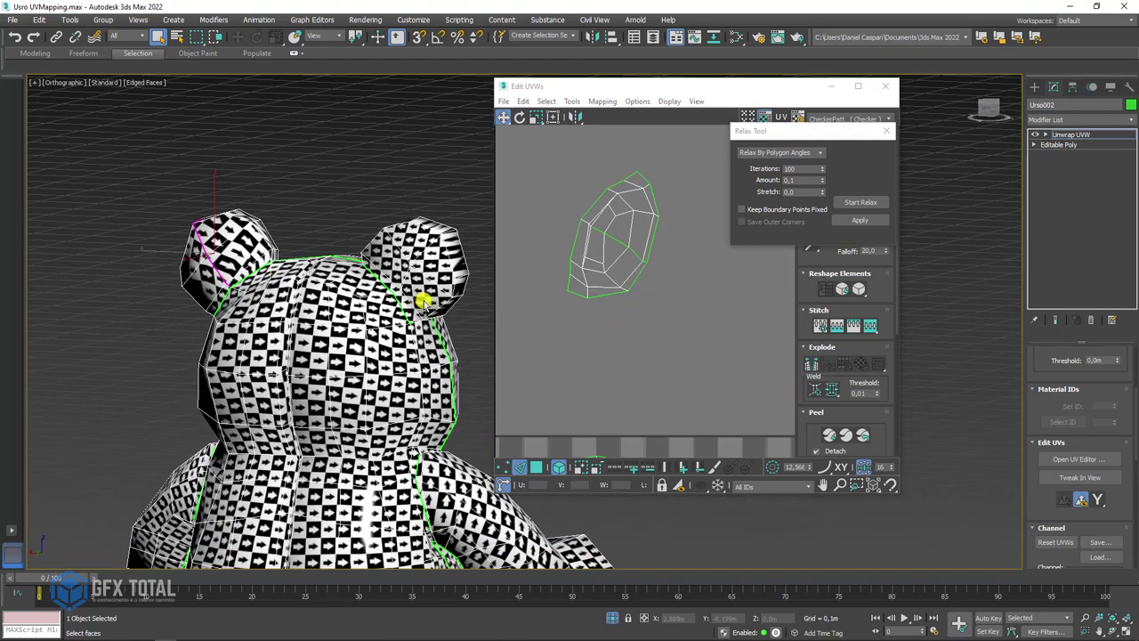
alt+middle_drag(463, 300, 398, 263)
scroll(386, 290, up, 4)
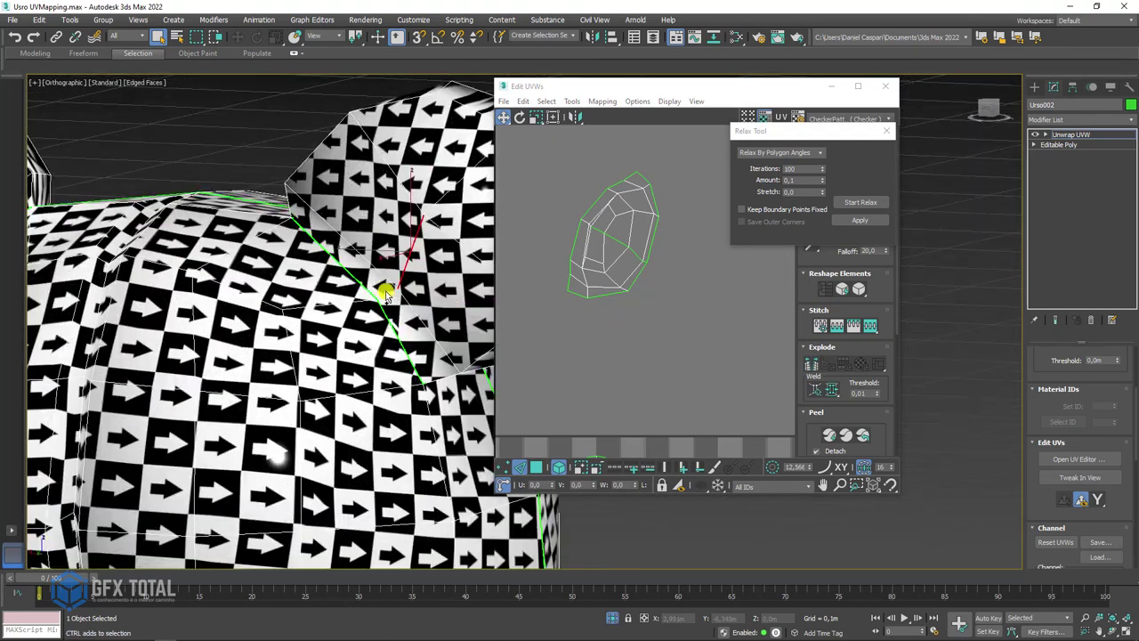
mouse_move(450, 185)
alt+middle_down()
mouse_move(365, 230)
mouse_move(398, 188)
alt+middle_up()
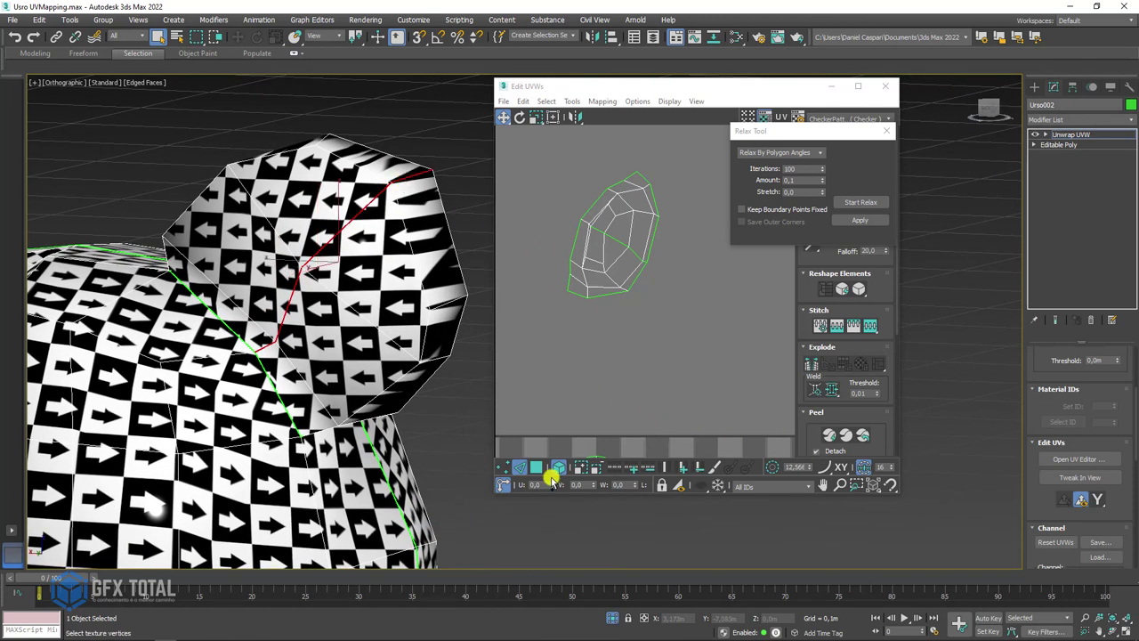
click(628, 319)
Step: Select the other ear's small UV island as faces
scroll(628, 318, down, 3)
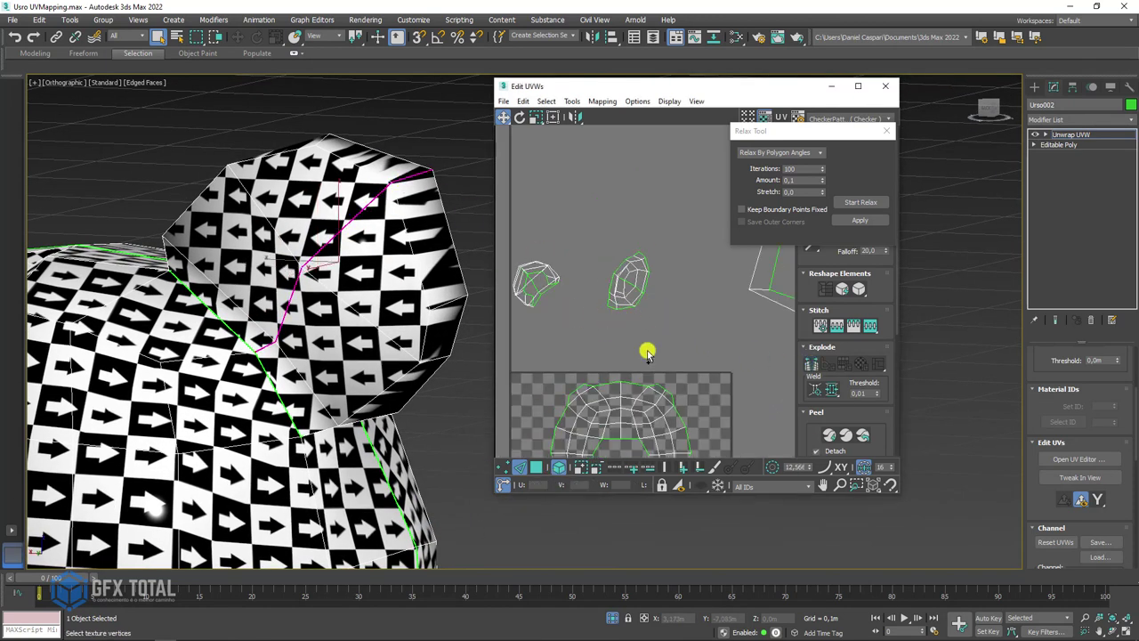
click(646, 273)
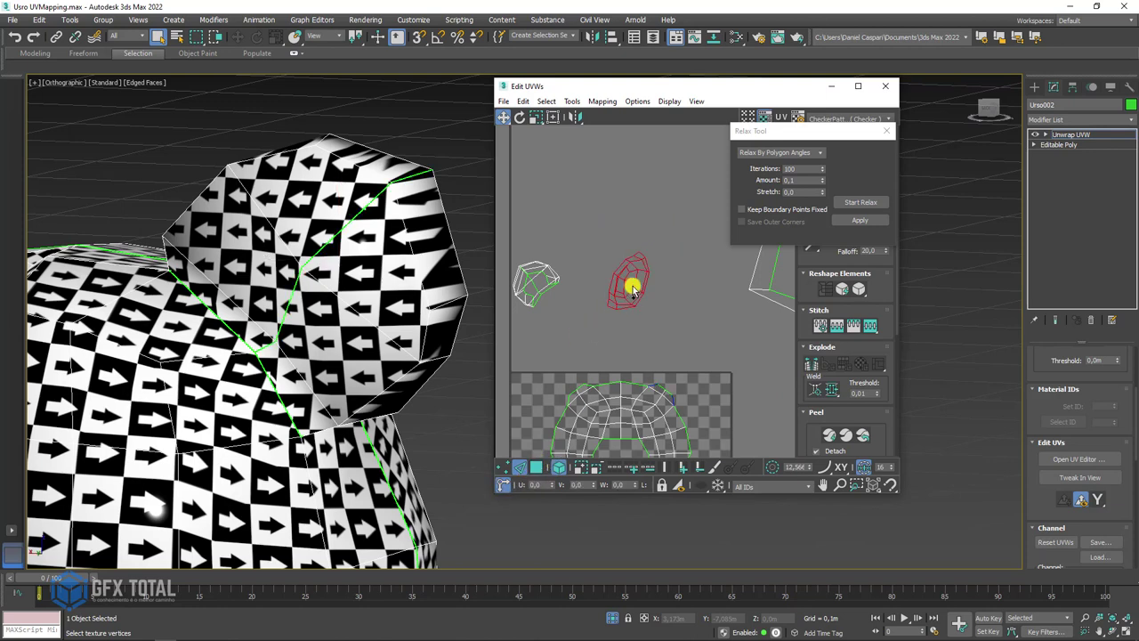
scroll(631, 287, up, 3)
click(538, 468)
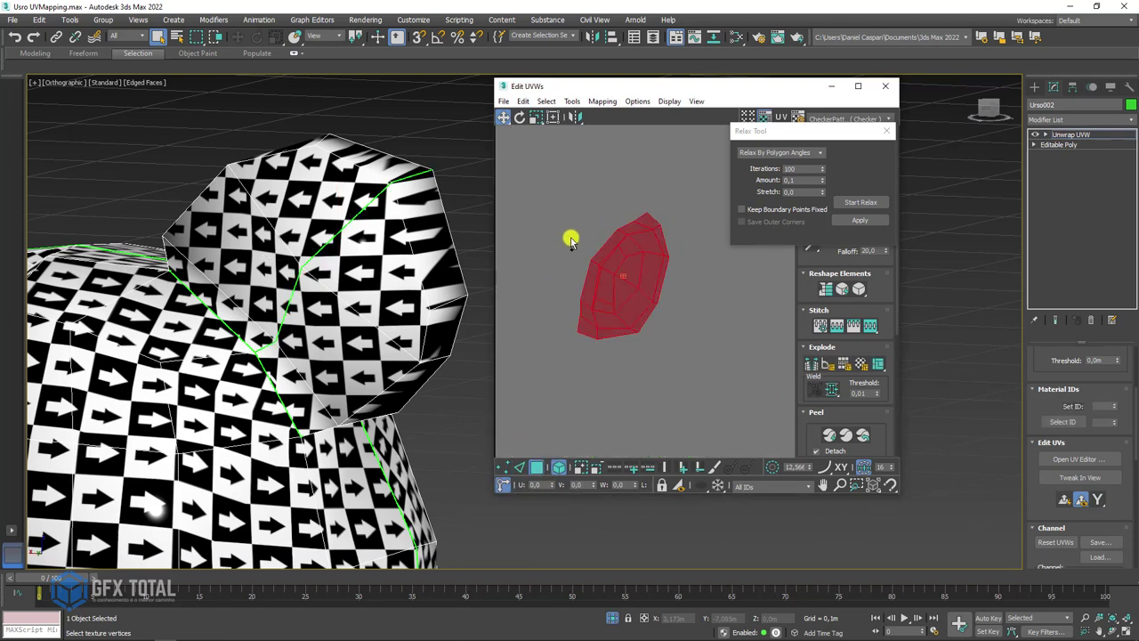
Step: Relax the ear's two-lobed UV island into one evenly spread, rounded shape
click(859, 202)
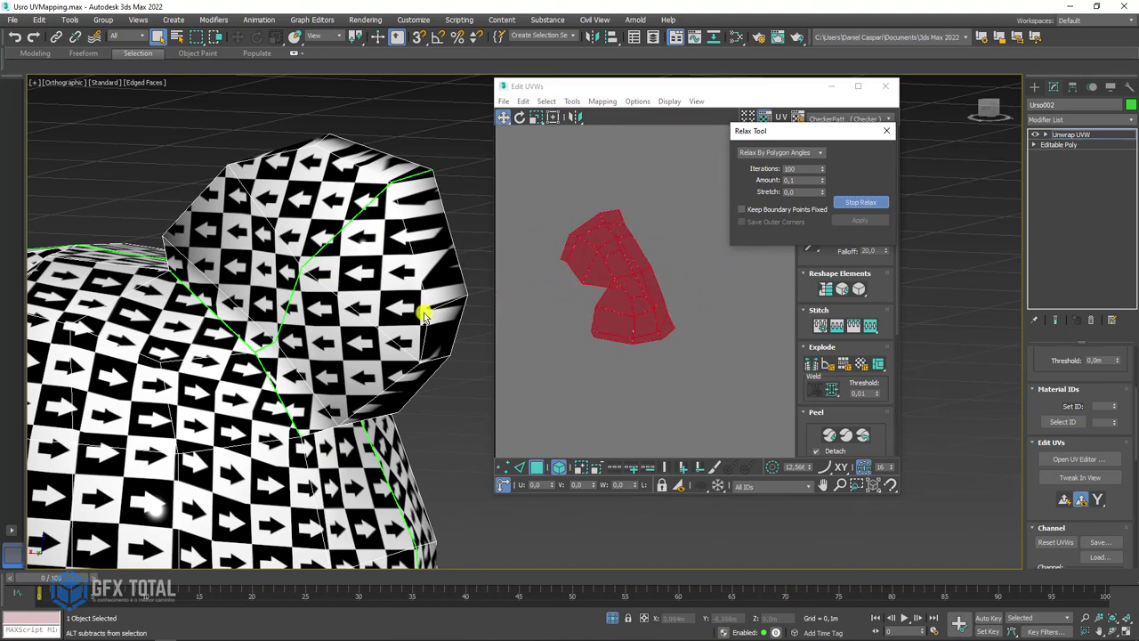
scroll(425, 308, down, 5)
scroll(381, 325, down, 5)
alt+middle_drag(389, 349, 249, 330)
scroll(350, 343, up, 3)
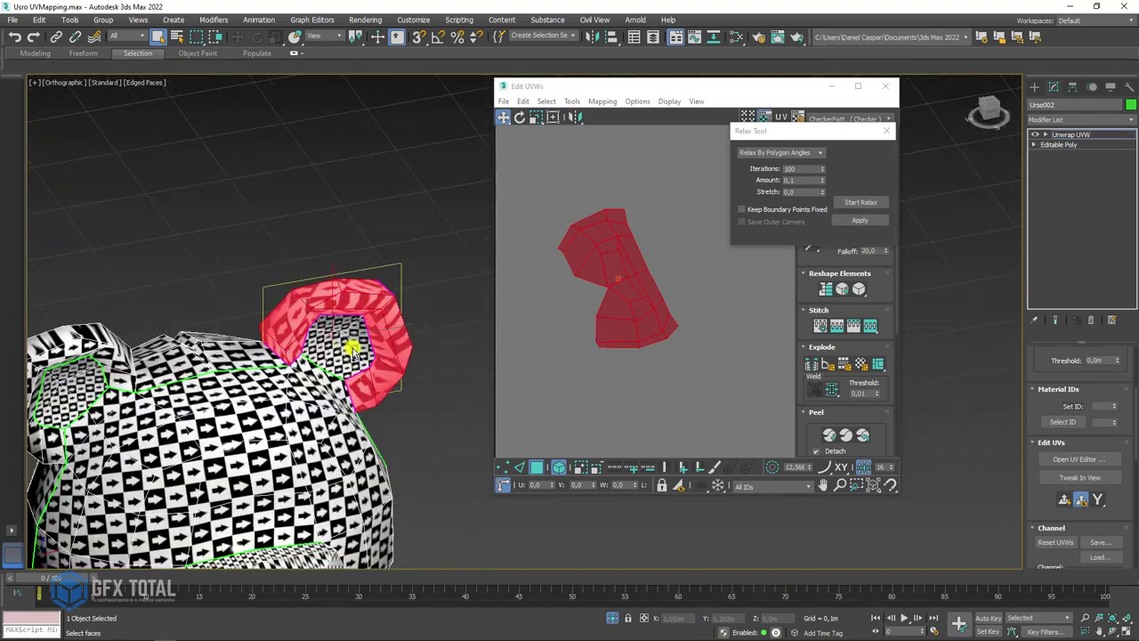
scroll(305, 338, up, 3)
scroll(305, 338, up, 2)
key(ctrl+z)
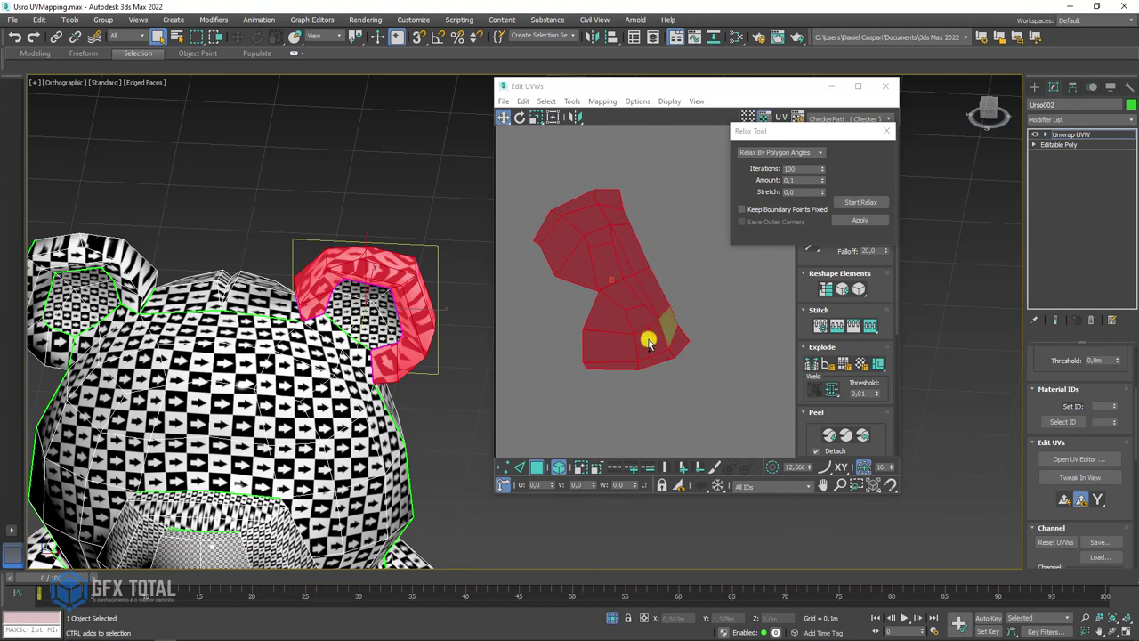
key(ctrl+z)
Step: Clear the ear face selection and orbit around the ear to check the result
alt+middle_drag(425, 324, 356, 267)
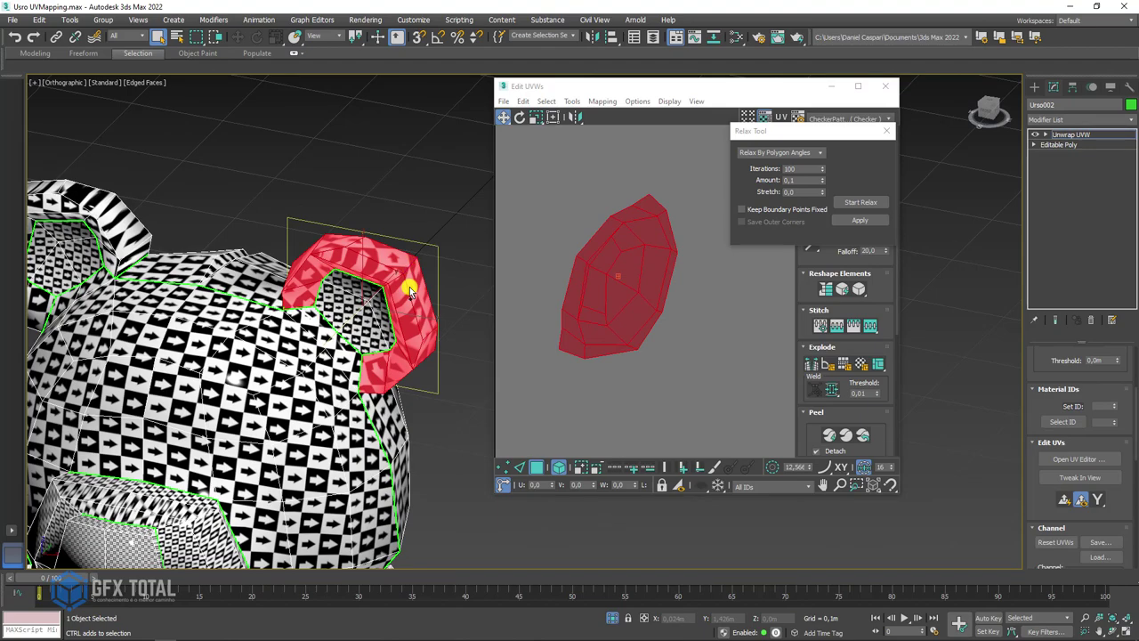
alt+middle_drag(408, 289, 430, 336)
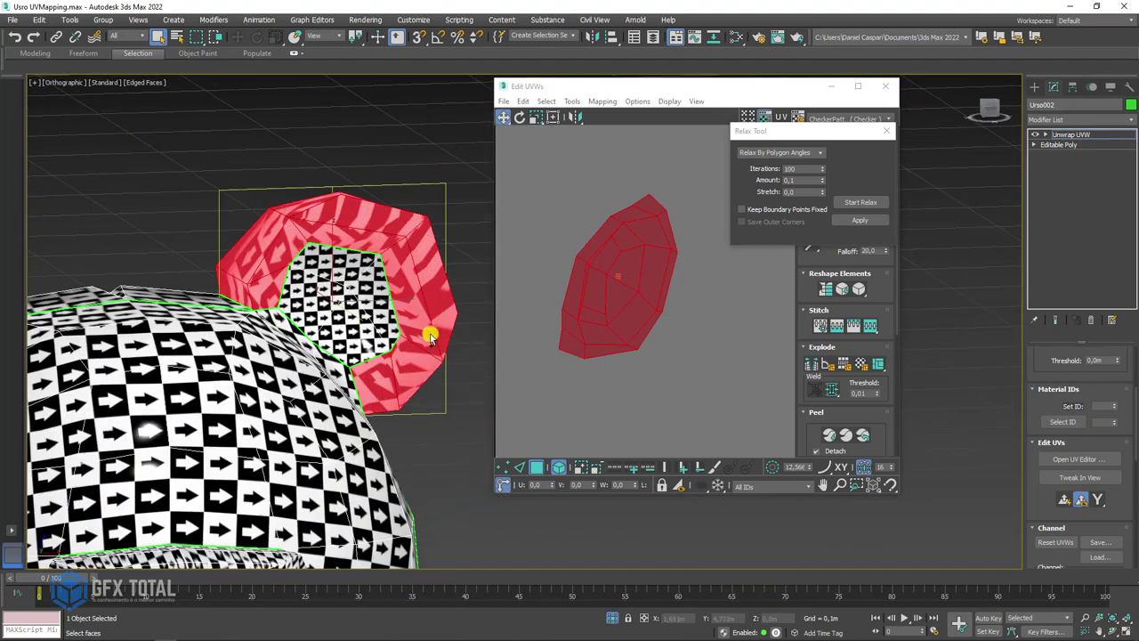
click(516, 467)
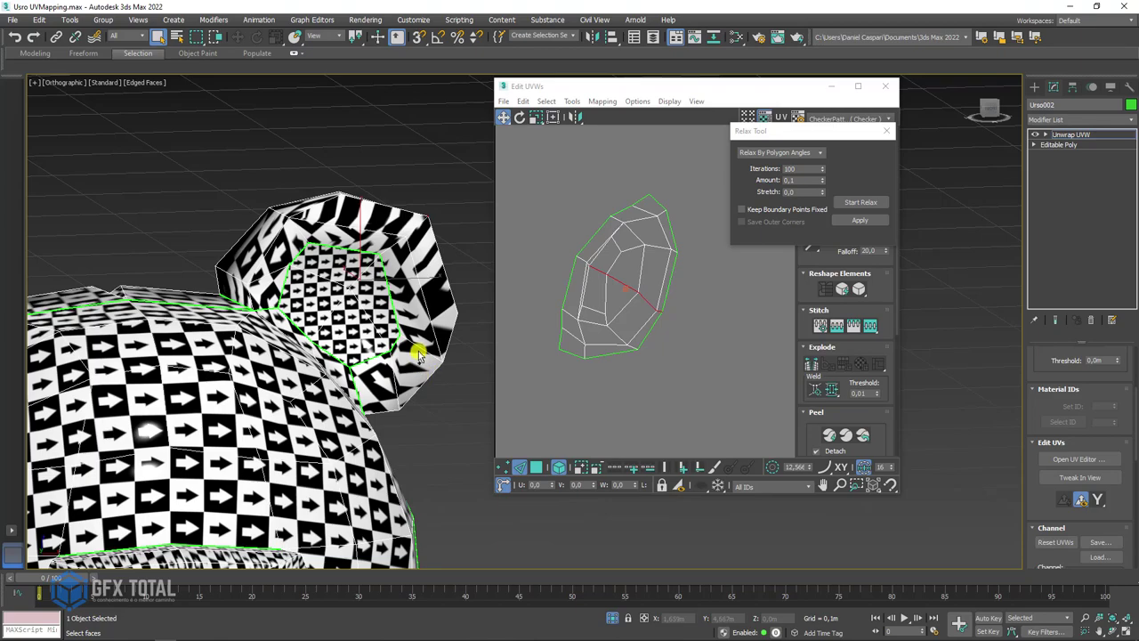
alt+middle_drag(432, 354, 411, 320)
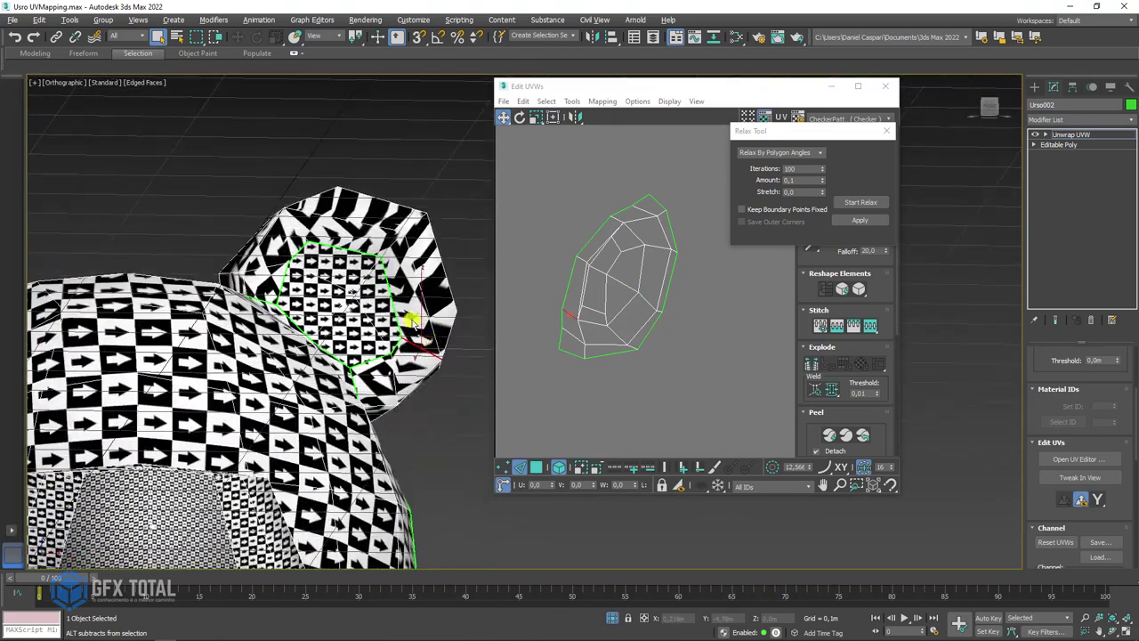
mouse_move(287, 255)
alt+middle_down()
mouse_move(323, 252)
mouse_move(273, 249)
mouse_move(305, 223)
mouse_move(364, 269)
mouse_move(381, 300)
mouse_move(409, 283)
alt+middle_up()
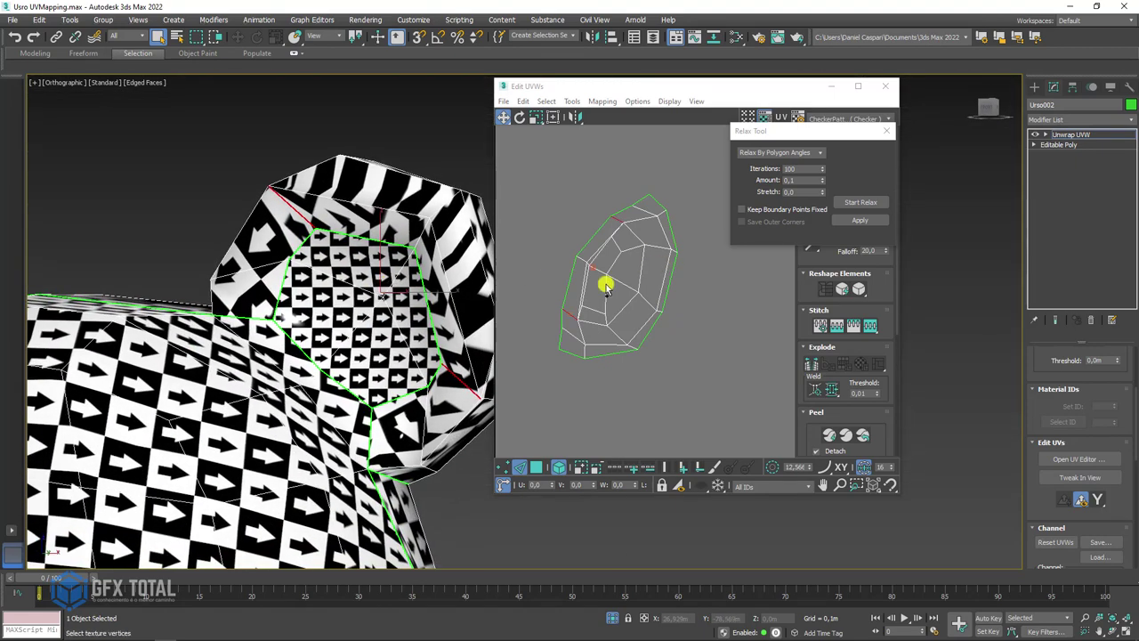
Step: Clear the UV edges and relax the ear island once more
click(813, 364)
scroll(579, 358, down, 2)
scroll(628, 302, down, 3)
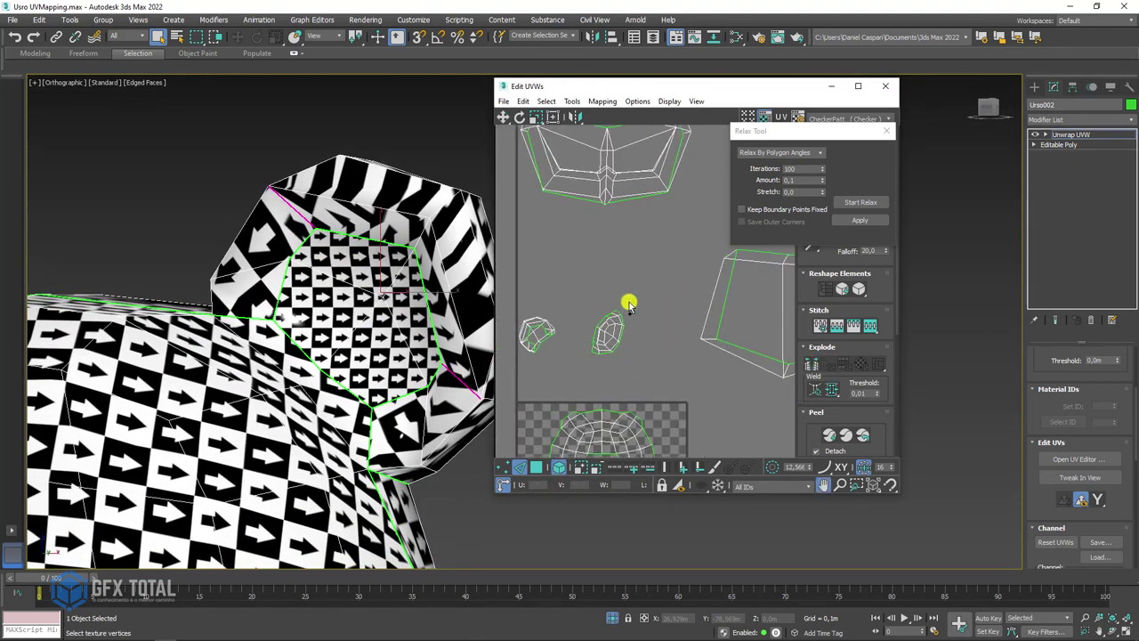
click(539, 468)
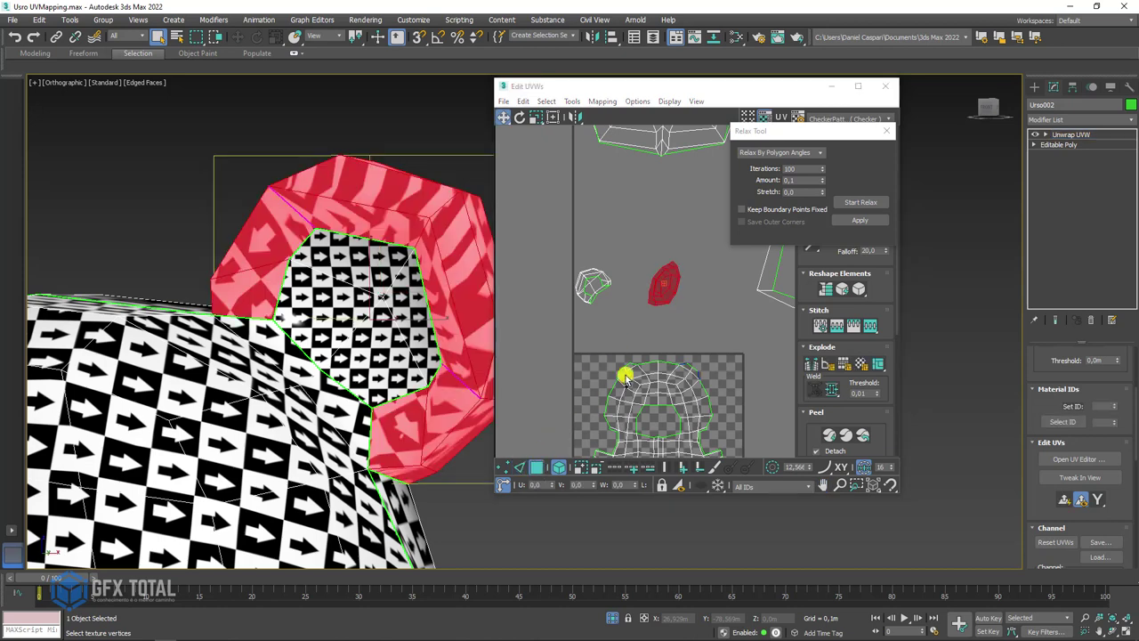
click(858, 202)
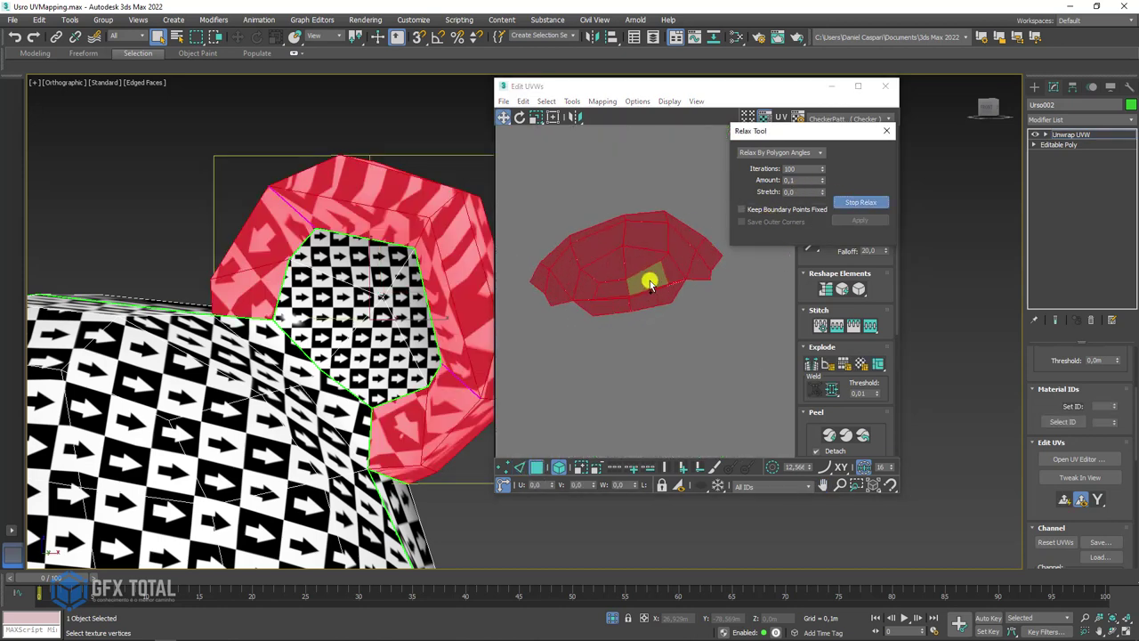
click(854, 204)
mouse_move(407, 259)
alt+middle_down()
mouse_move(367, 279)
mouse_move(458, 259)
mouse_move(382, 291)
mouse_move(414, 296)
alt+middle_up()
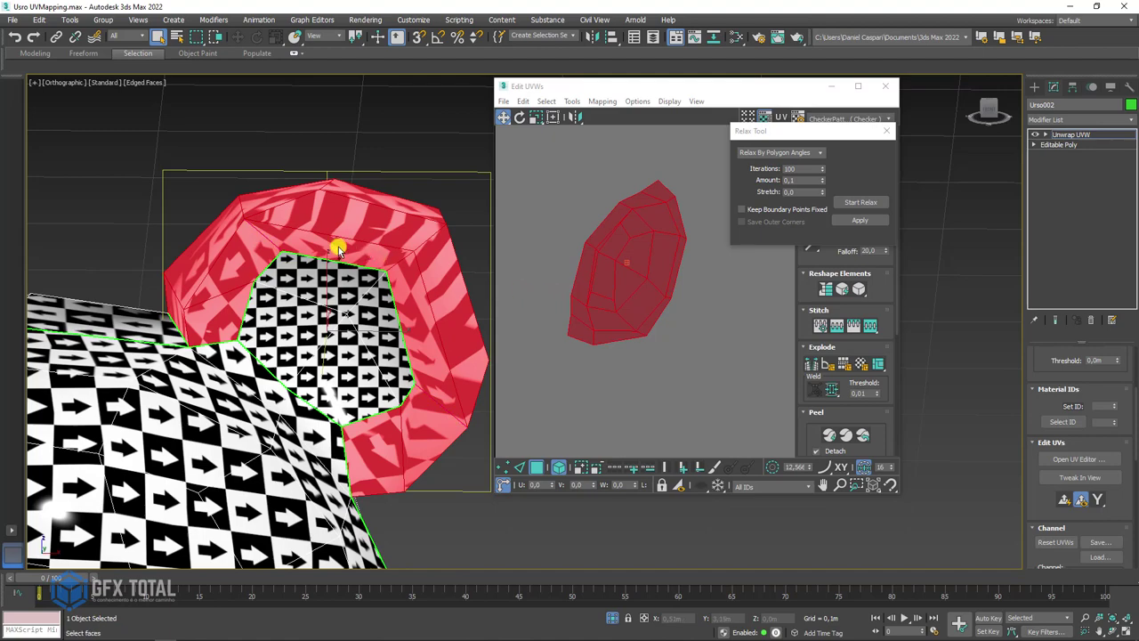
mouse_move(338, 250)
alt+middle_down()
mouse_move(254, 246)
mouse_move(323, 255)
mouse_move(355, 239)
alt+middle_up()
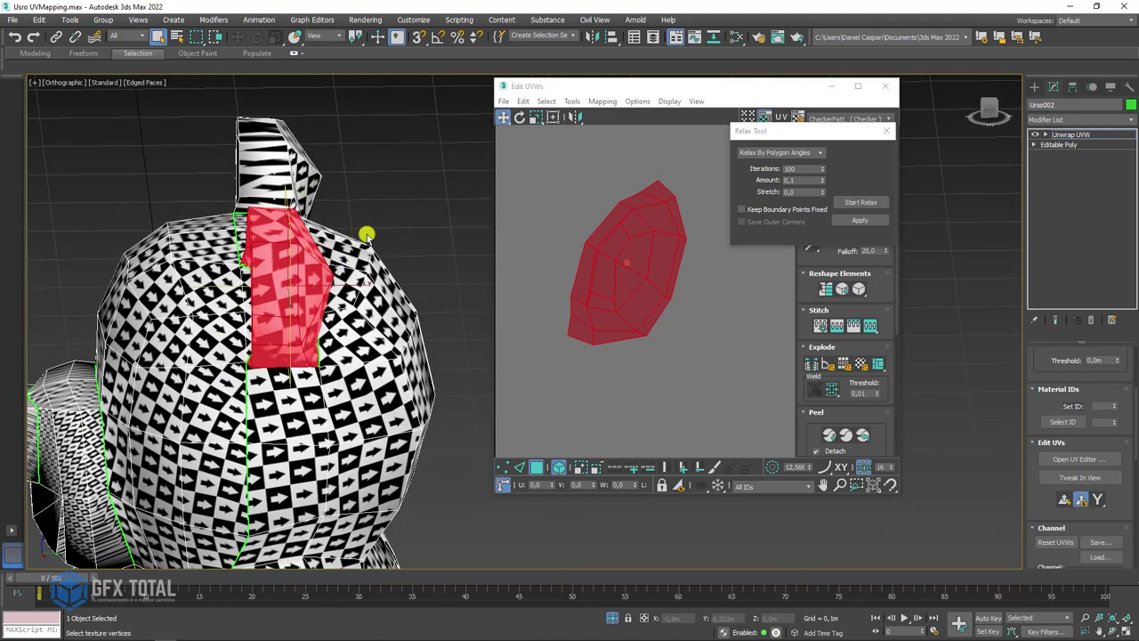
Step: Circle-select the ring of faces around the ear and planar-map it into its own island
drag(198, 40, 198, 59)
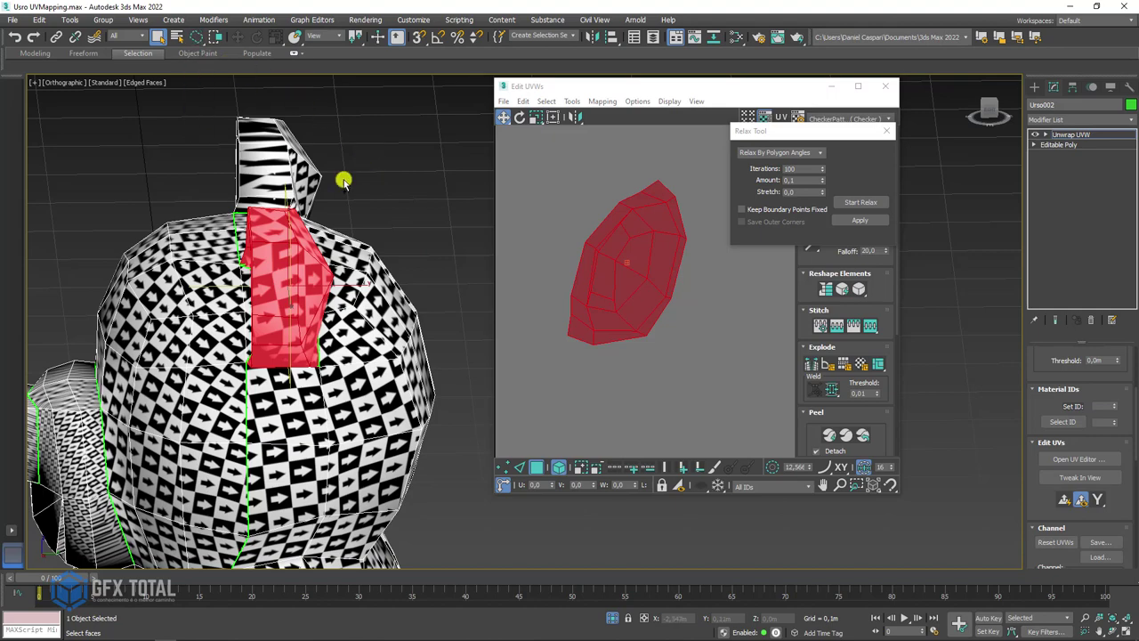
click(328, 392)
mouse_move(437, 361)
alt+middle_down()
mouse_move(445, 351)
mouse_move(620, 403)
alt+middle_up()
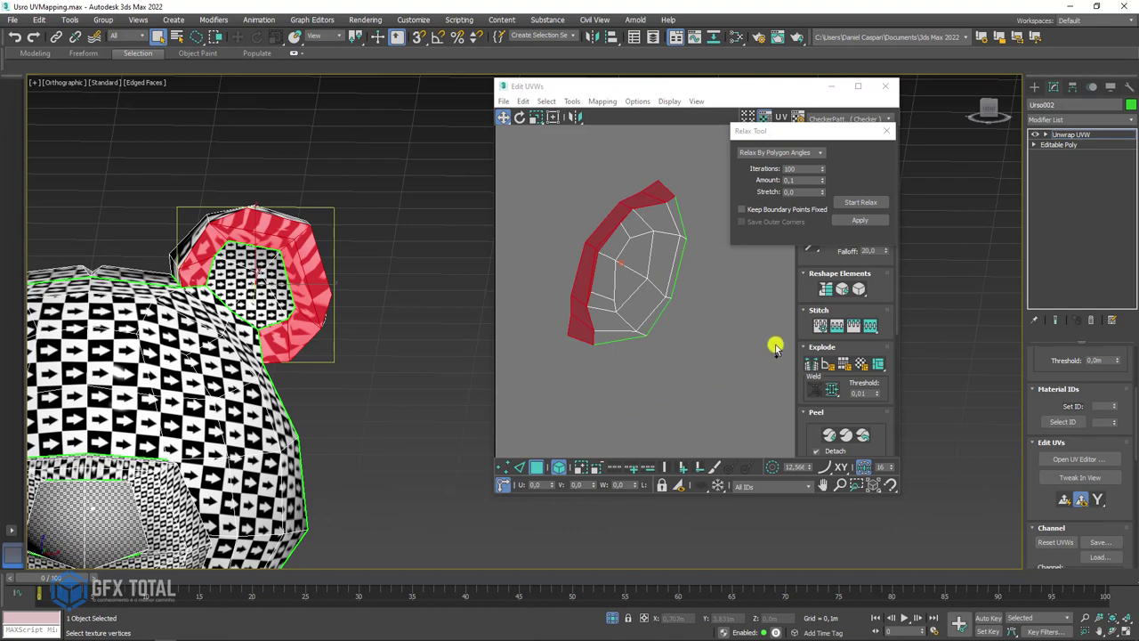
click(1062, 502)
Step: Move the ear-ring island above the checker area and start relaxing it
scroll(765, 363, down, 2)
scroll(662, 330, down, 2)
mouse_move(686, 389)
mouse_down()
mouse_move(627, 255)
mouse_move(582, 254)
mouse_up()
scroll(580, 257, up, 5)
mouse_move(381, 282)
alt+middle_down()
mouse_move(328, 322)
mouse_move(168, 229)
mouse_move(386, 300)
mouse_move(294, 292)
mouse_move(362, 254)
alt+middle_up()
click(856, 202)
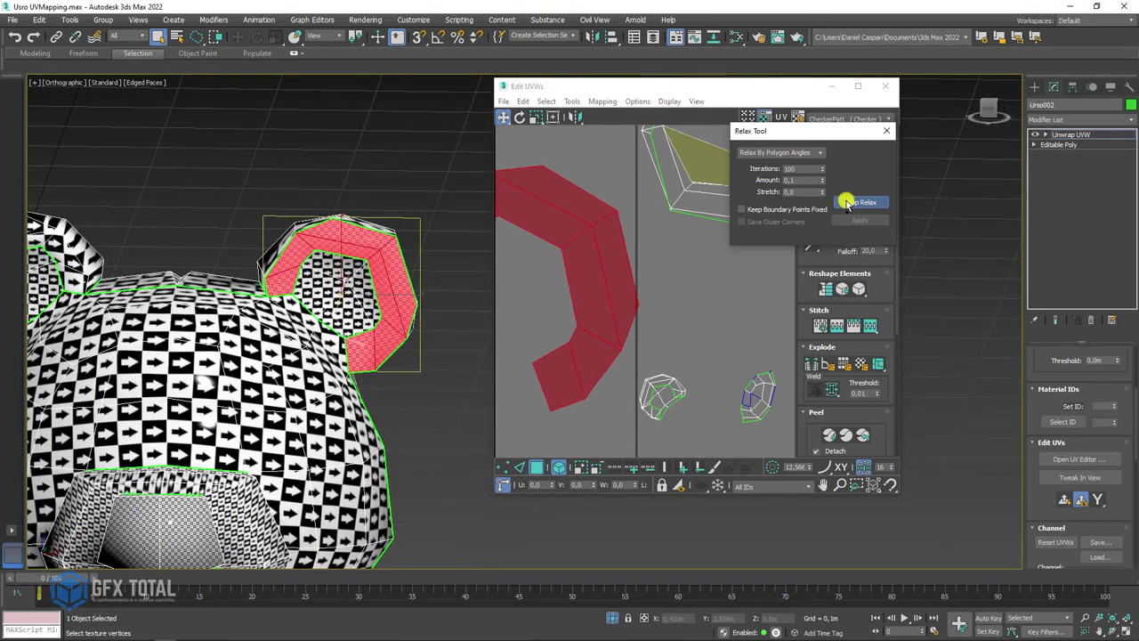
Step: Stop the ear-ring relax, then relax the small ear cap island
click(856, 202)
scroll(394, 258, up, 4)
scroll(316, 233, down, 5)
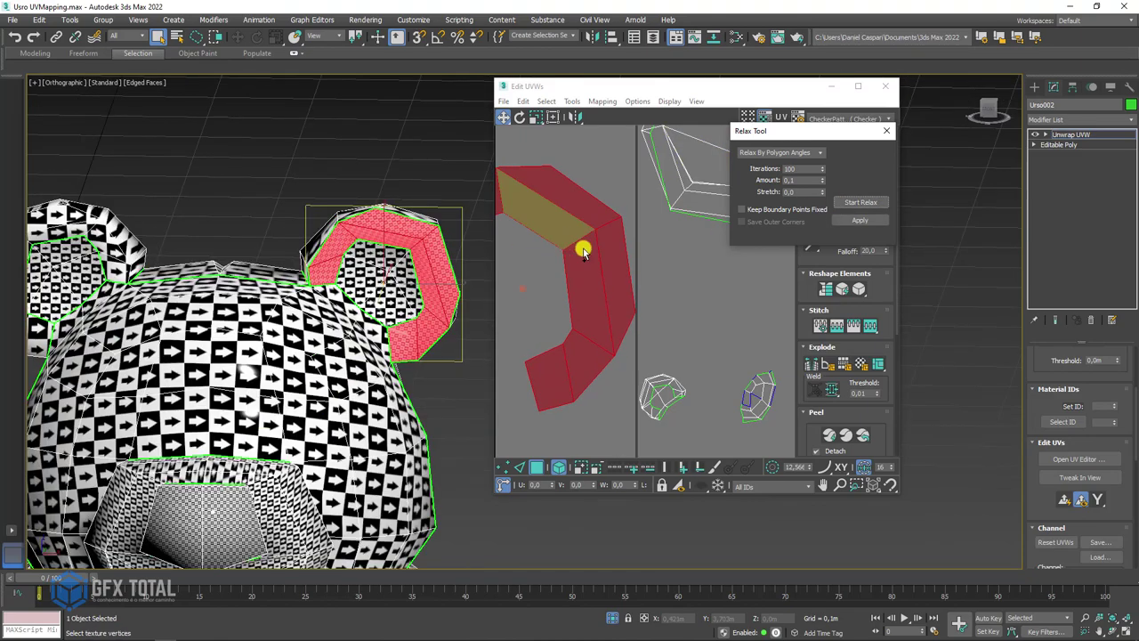
click(679, 315)
mouse_move(392, 285)
alt+middle_down()
mouse_move(297, 262)
mouse_move(581, 218)
alt+middle_up()
click(856, 202)
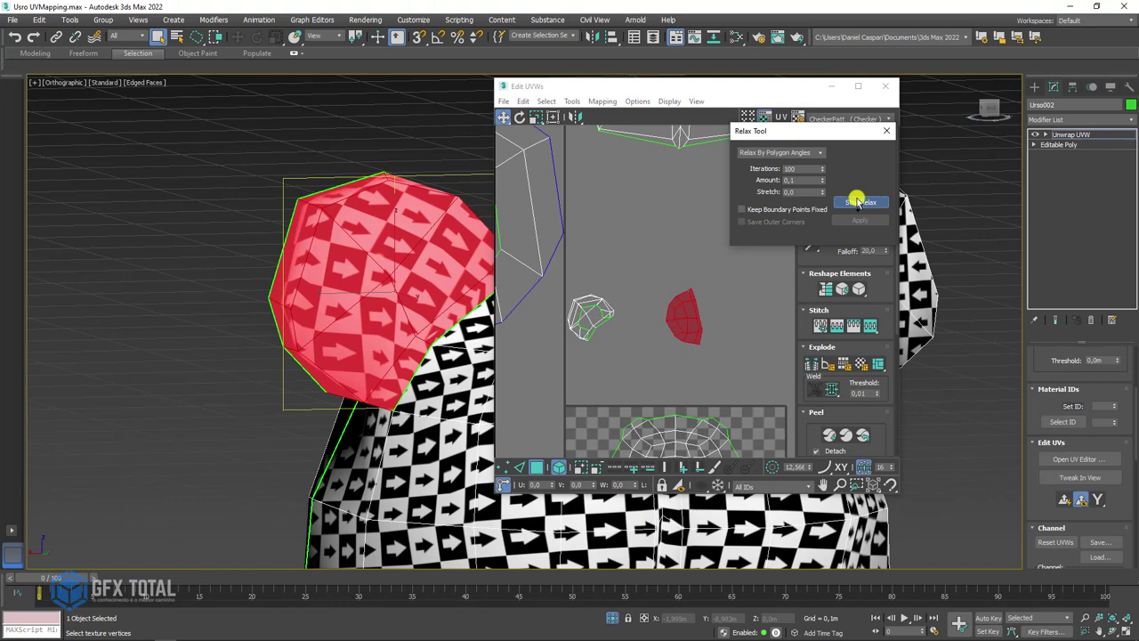
click(857, 202)
Step: Relax the other ear's rim island into a C-shaped strip and move it up aside
middle_drag(617, 318, 669, 316)
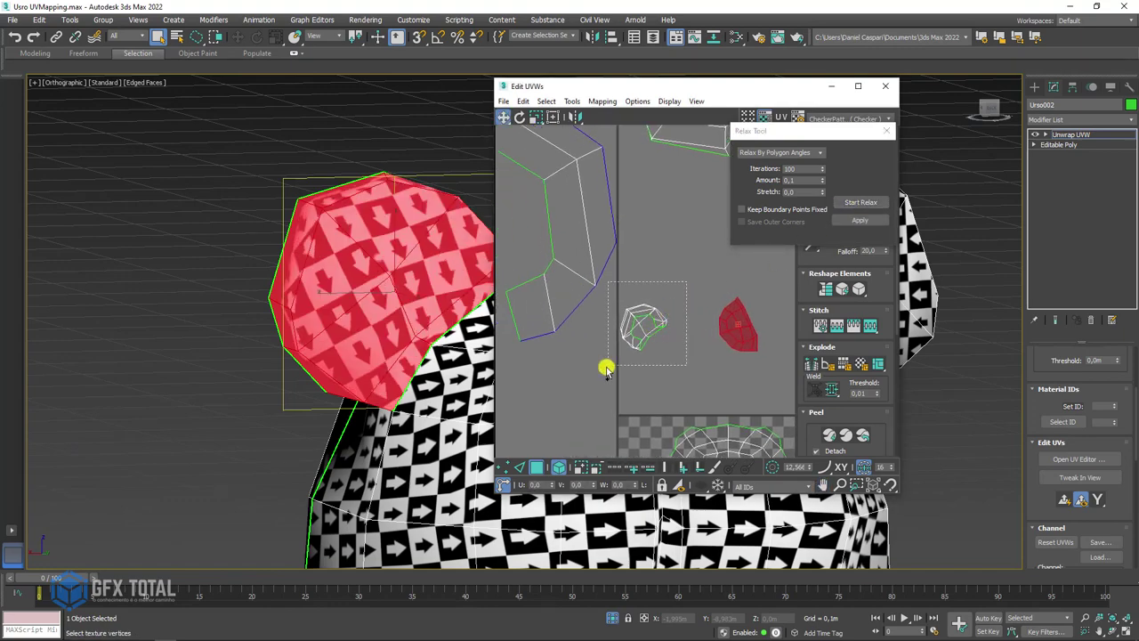
drag(605, 369, 606, 370)
scroll(343, 255, down, 5)
mouse_move(272, 277)
alt+middle_down()
mouse_move(407, 255)
mouse_move(255, 246)
mouse_move(305, 223)
alt+middle_up()
scroll(325, 254, up, 4)
scroll(218, 227, up, 2)
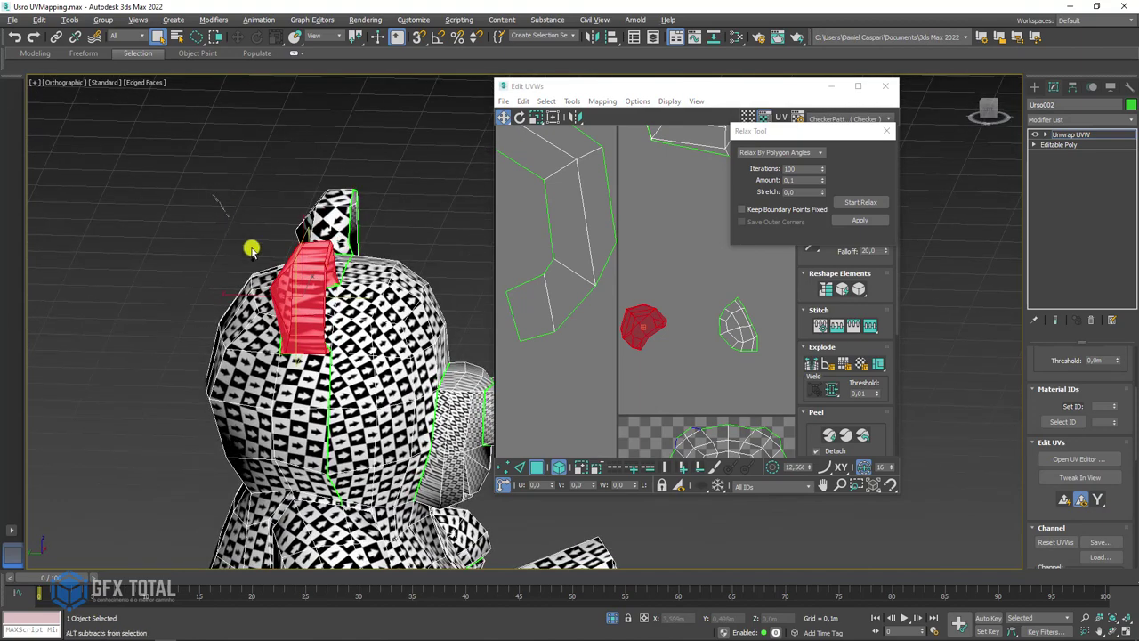
alt+drag(298, 359, 207, 312)
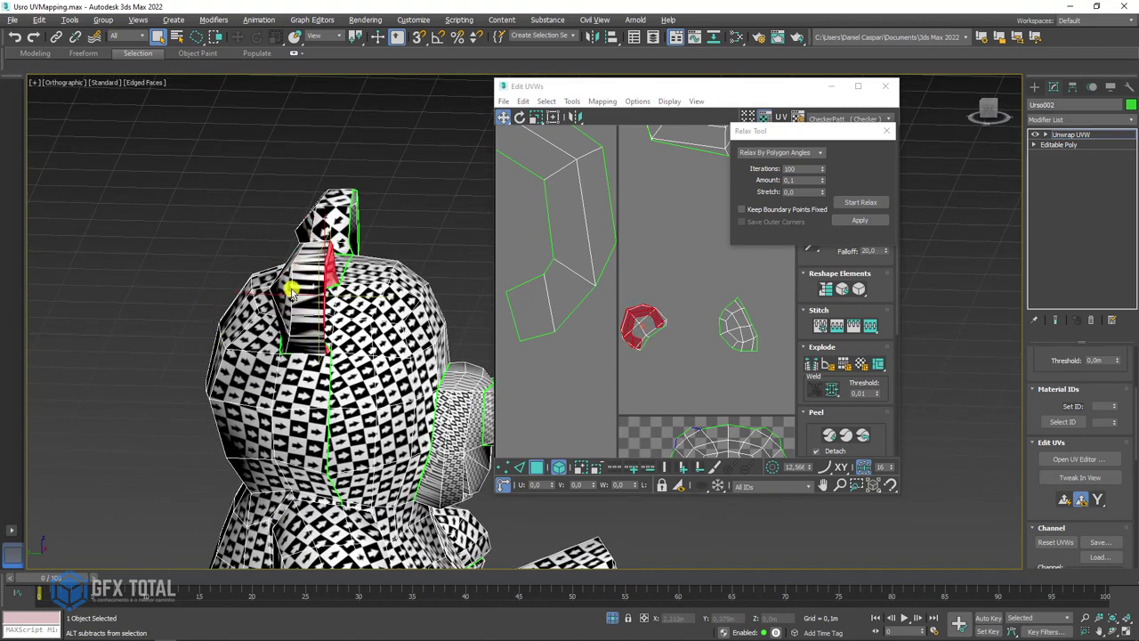
alt+middle_drag(294, 292, 291, 302)
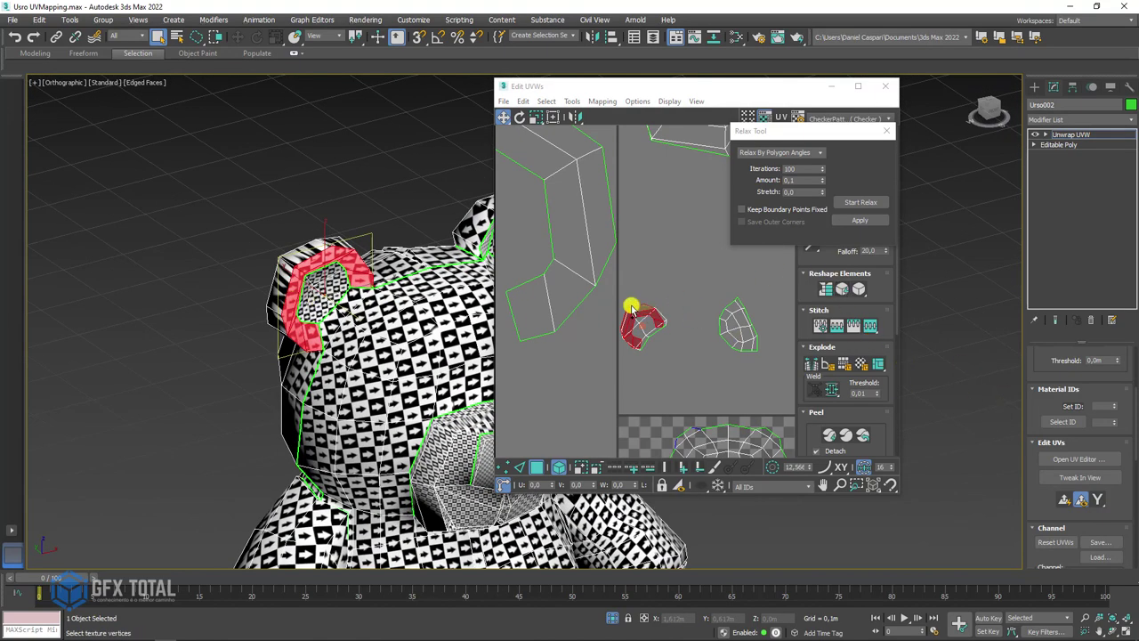
scroll(631, 306, up, 2)
click(877, 202)
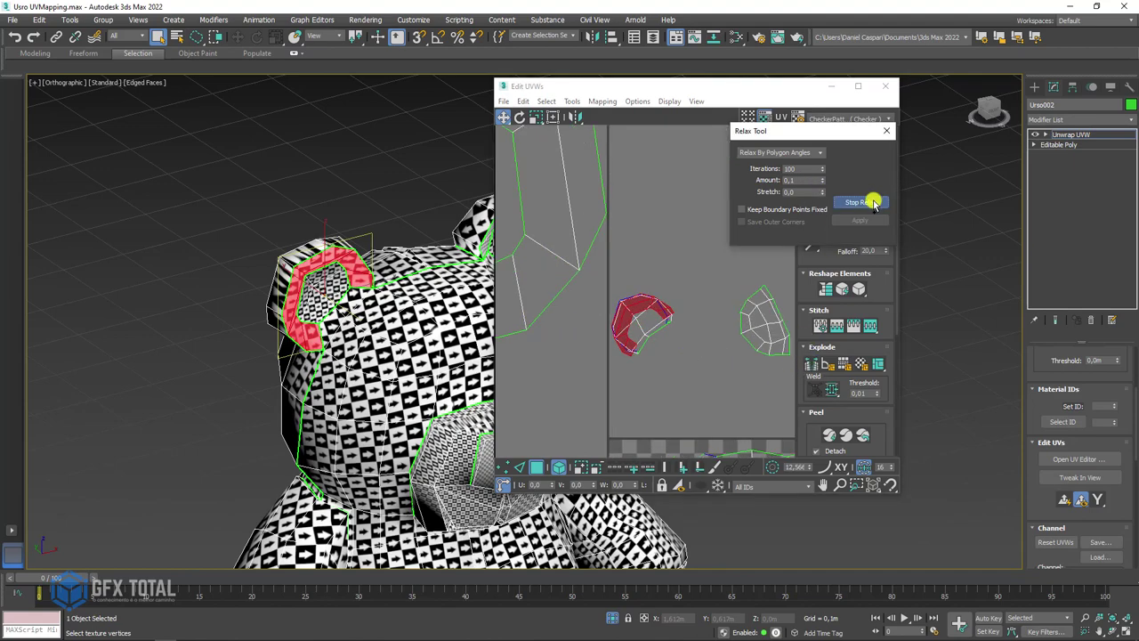
drag(646, 300, 686, 176)
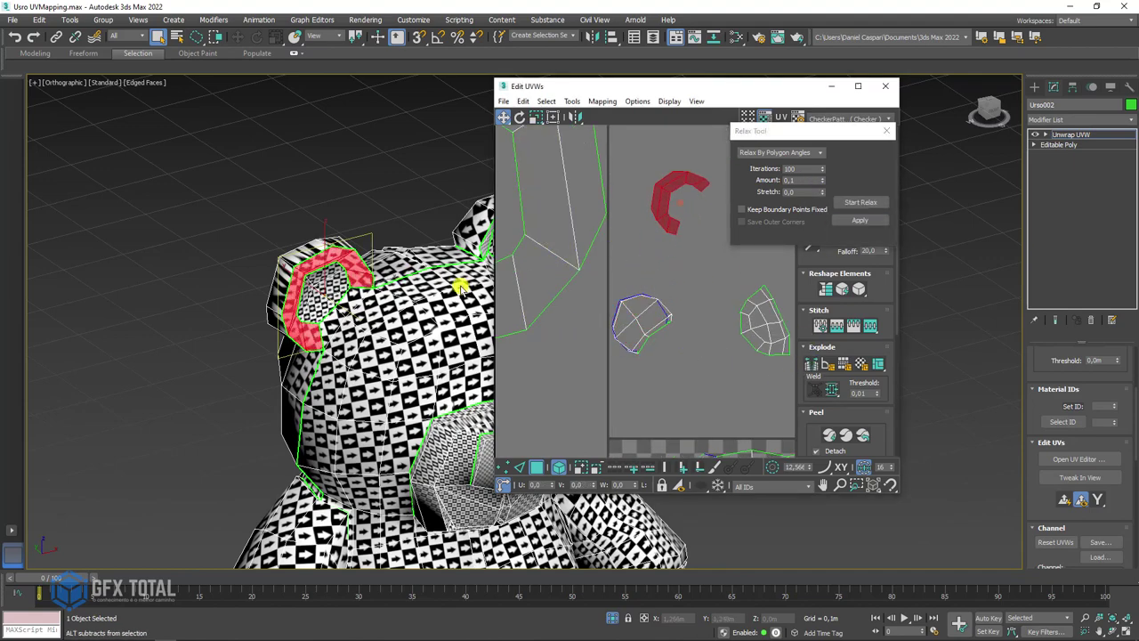
Step: Select only the other ear's cap faces and relax them into a rounded patch
alt+middle_drag(460, 287, 415, 265)
click(511, 351)
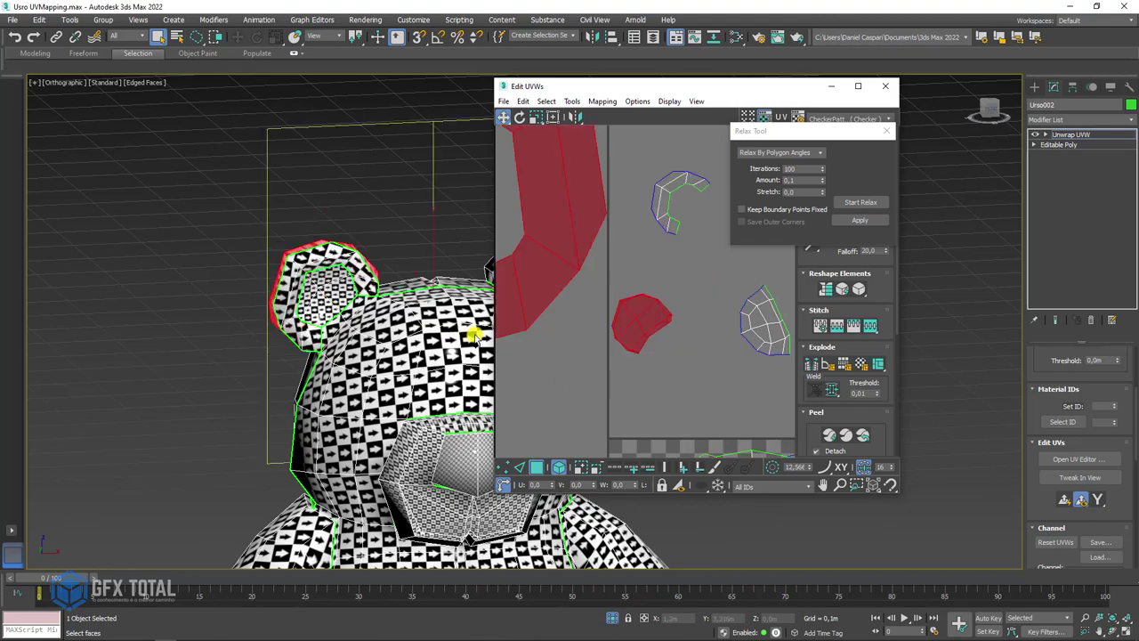
click(348, 280)
alt+middle_drag(348, 279, 501, 288)
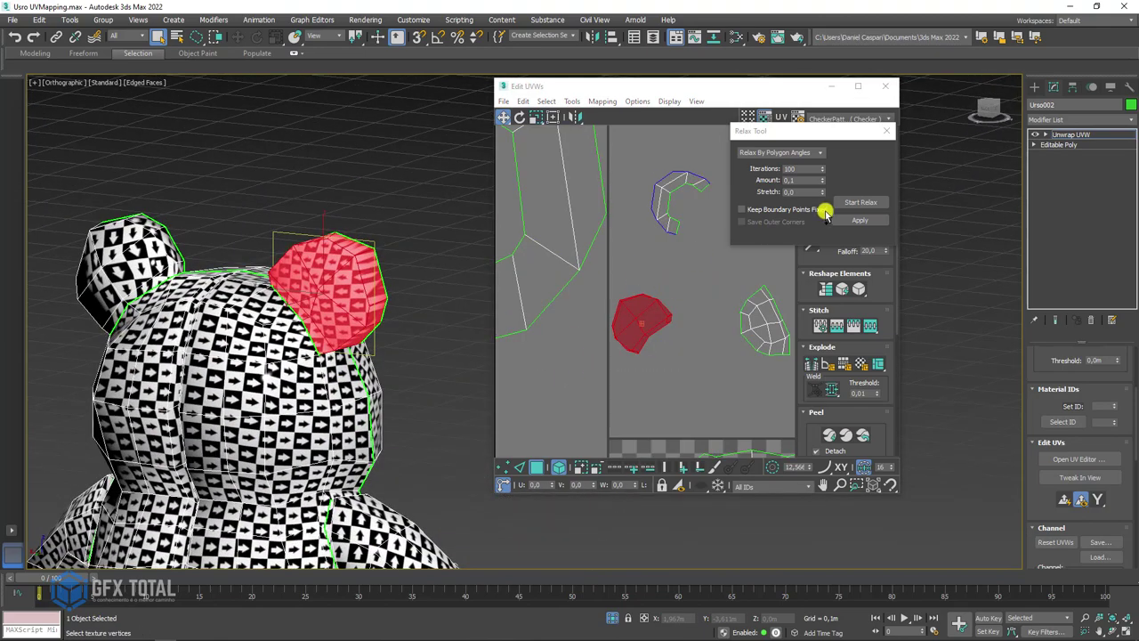
click(849, 204)
click(849, 203)
mouse_move(371, 326)
alt+middle_down()
mouse_move(347, 289)
mouse_move(418, 293)
alt+middle_up()
scroll(347, 289, down, 5)
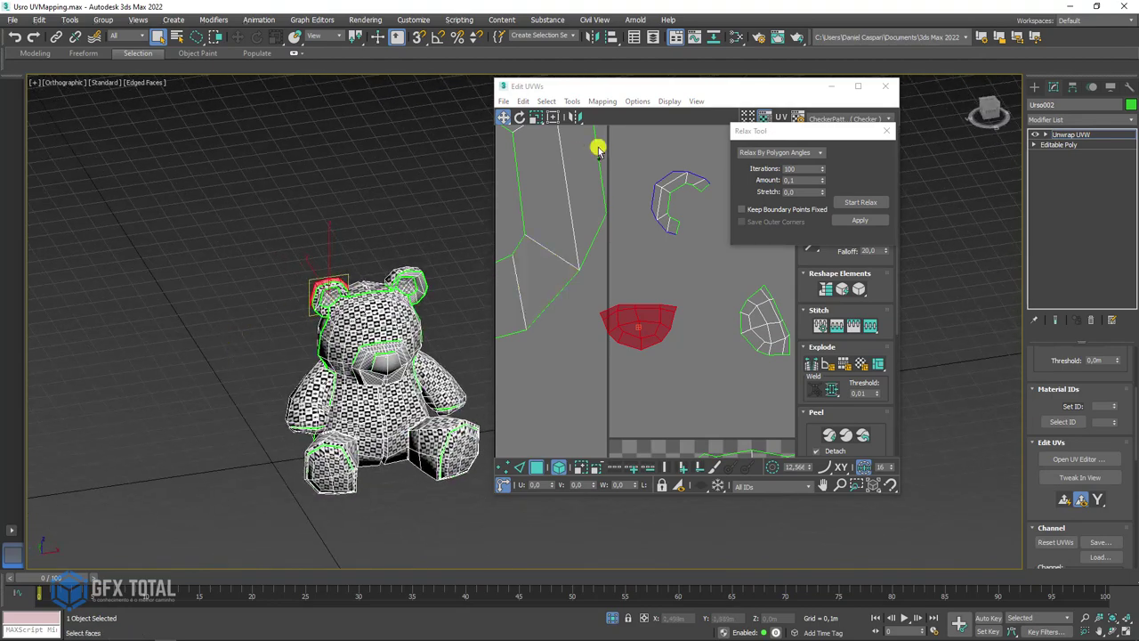
Step: Orbit and zoom around the bear to inspect both ears' relaxed UV islands
scroll(326, 275, down, 2)
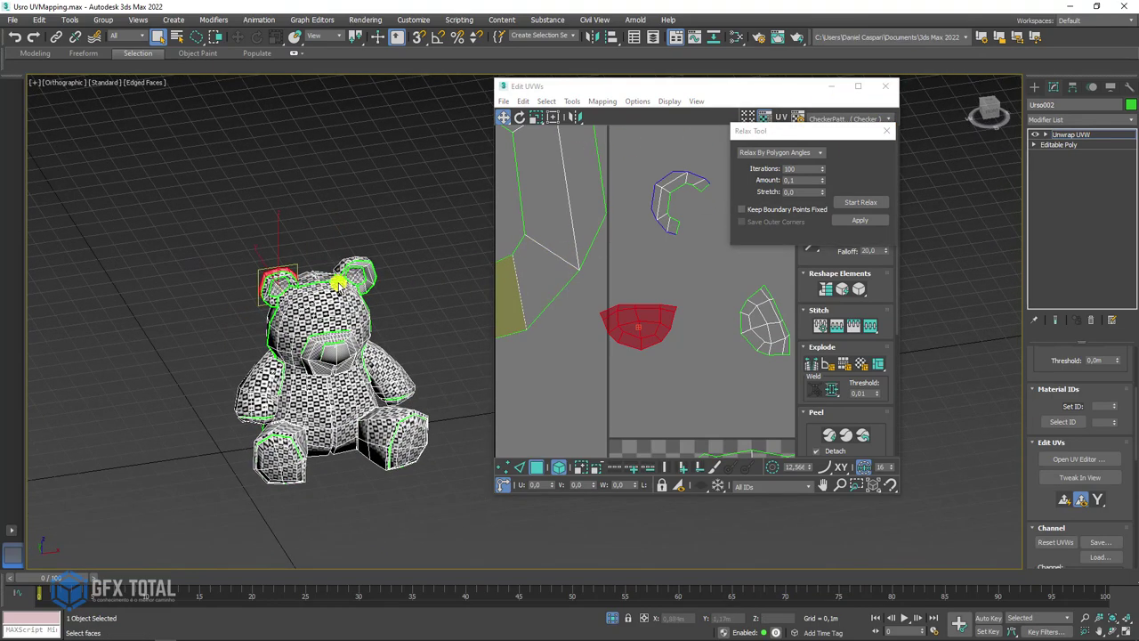
scroll(338, 299, down, 4)
scroll(338, 298, up, 2)
scroll(347, 293, up, 3)
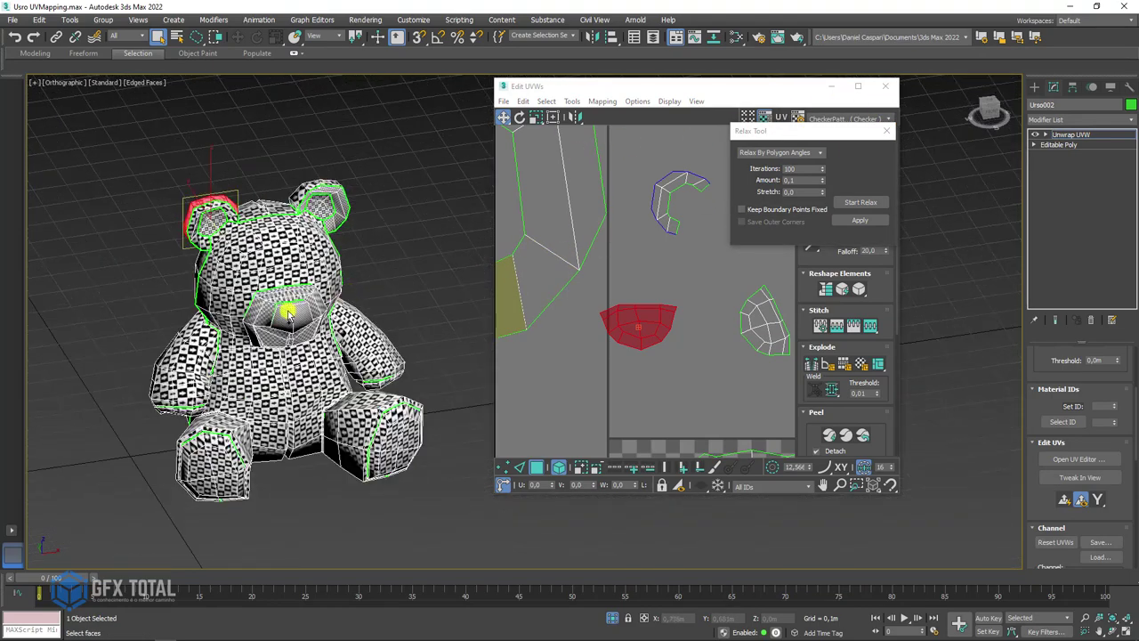
scroll(267, 294, up, 5)
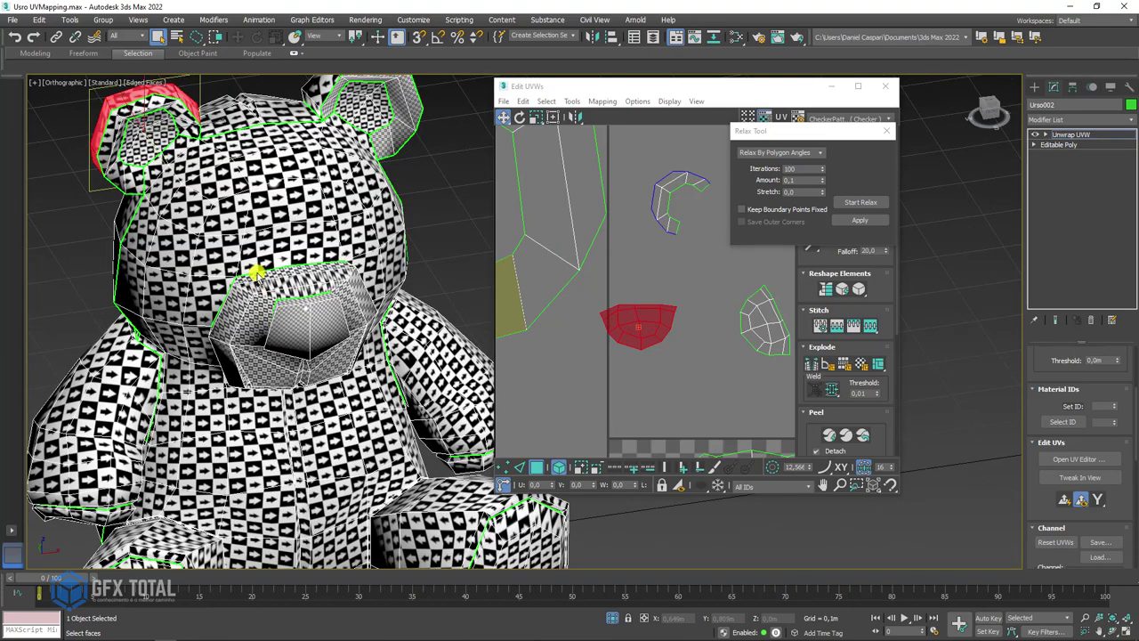
scroll(299, 166, up, 3)
scroll(294, 223, down, 4)
alt+middle_drag(294, 223, 394, 222)
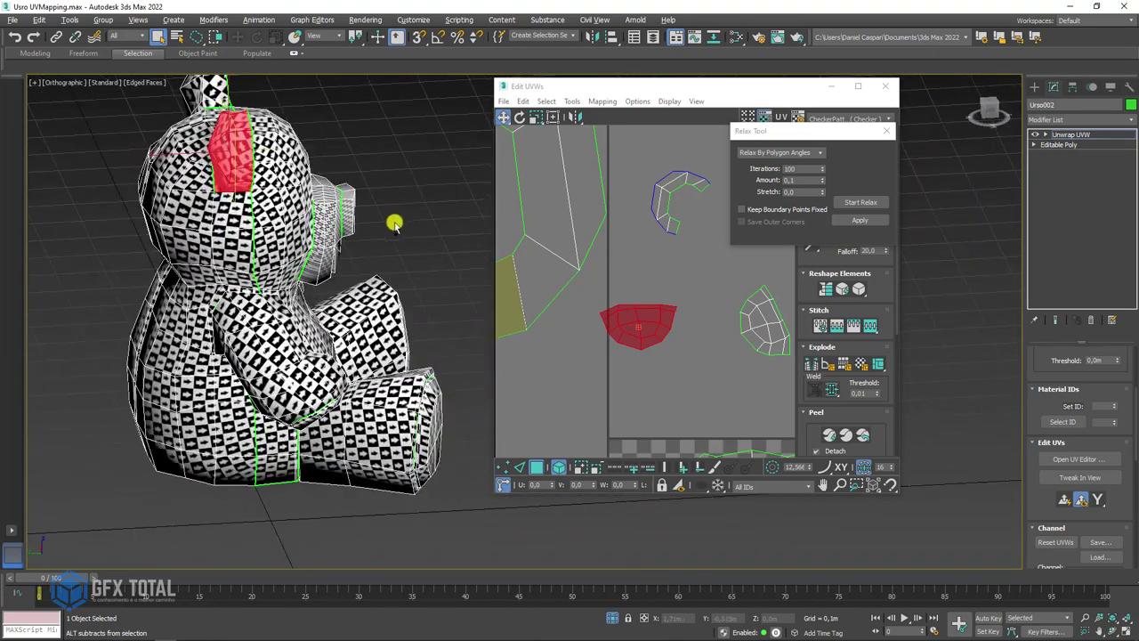
scroll(334, 171, up, 5)
scroll(329, 228, up, 2)
scroll(318, 223, down, 5)
alt+middle_drag(318, 223, 400, 295)
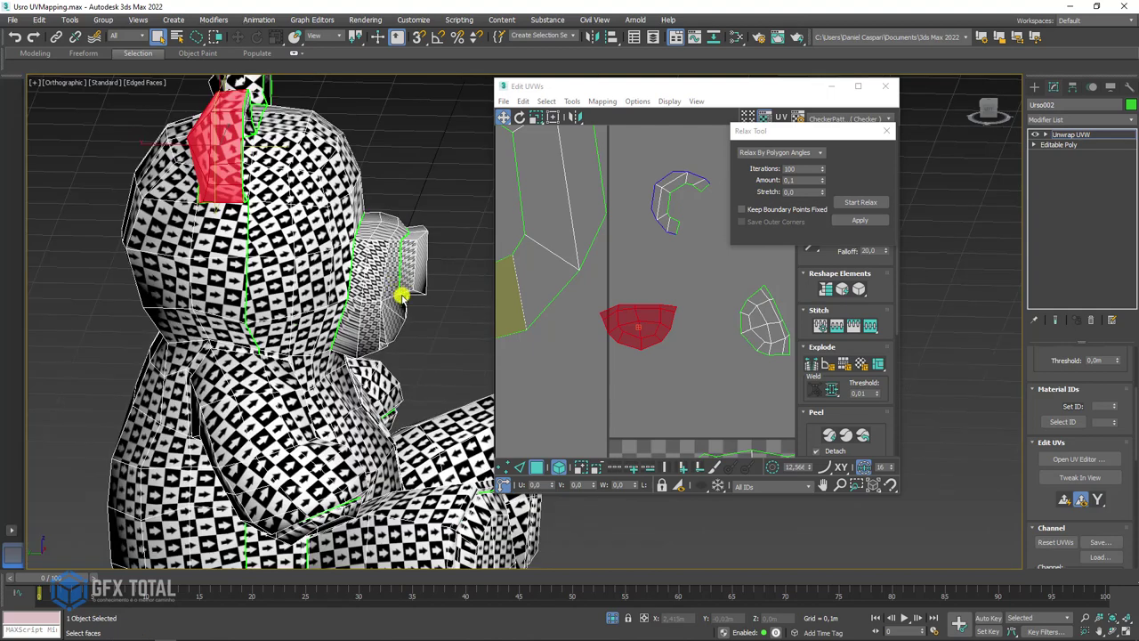
scroll(399, 236, up, 2)
scroll(635, 251, down, 2)
scroll(679, 287, down, 2)
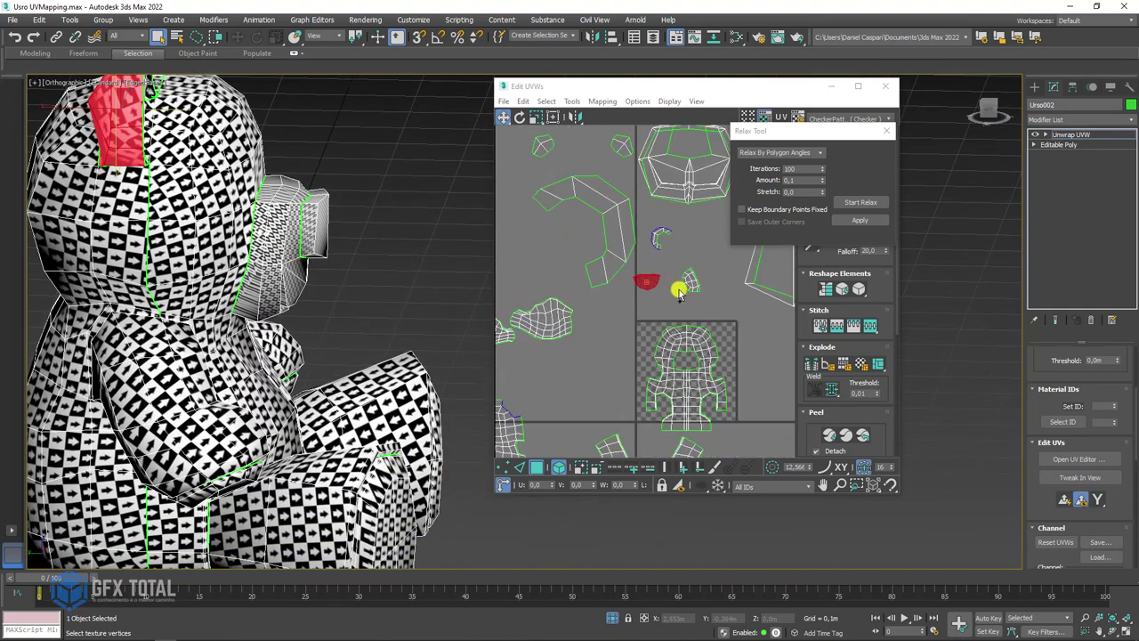
scroll(610, 350, down, 2)
scroll(655, 319, up, 1)
scroll(596, 258, up, 3)
scroll(593, 252, up, 1)
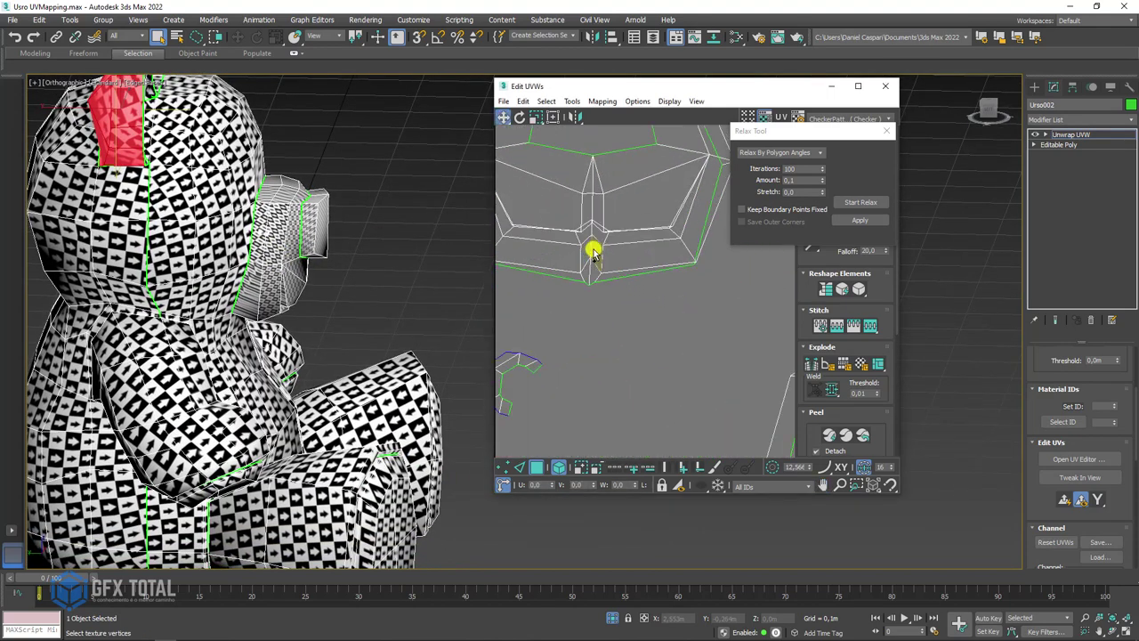
Step: Switch Edit UVWs to Vertex mode and select all UV vertices with Ctrl+A
click(523, 464)
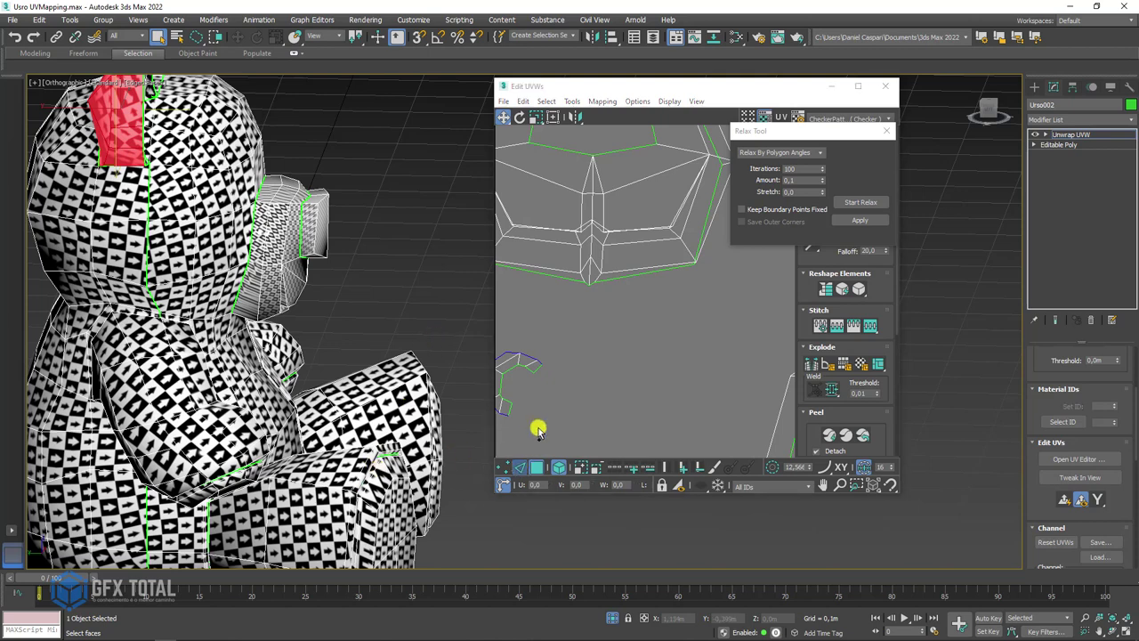
scroll(597, 223, up, 2)
key(ctrl+a)
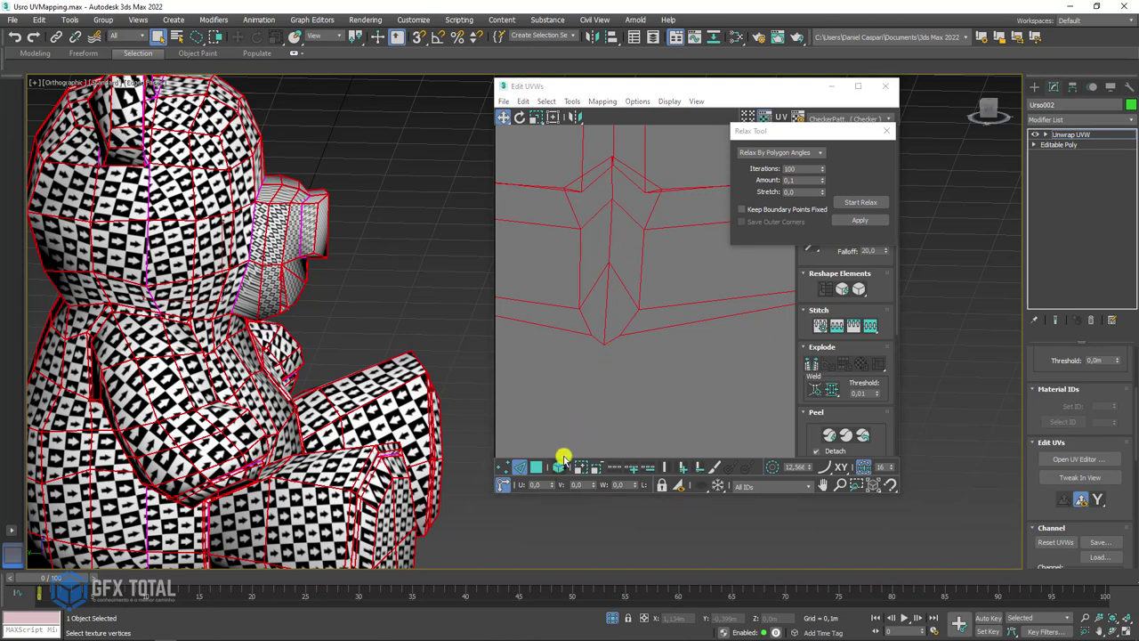
Step: Break the snout's UVs along the edge at its bottom point
click(612, 325)
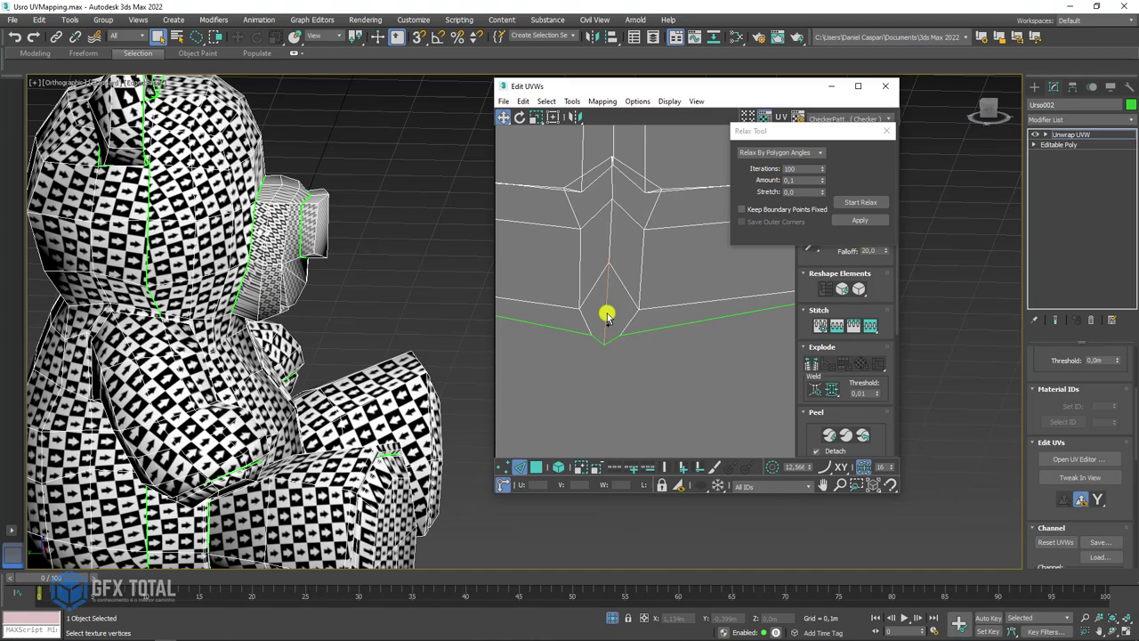
click(606, 316)
key(z)
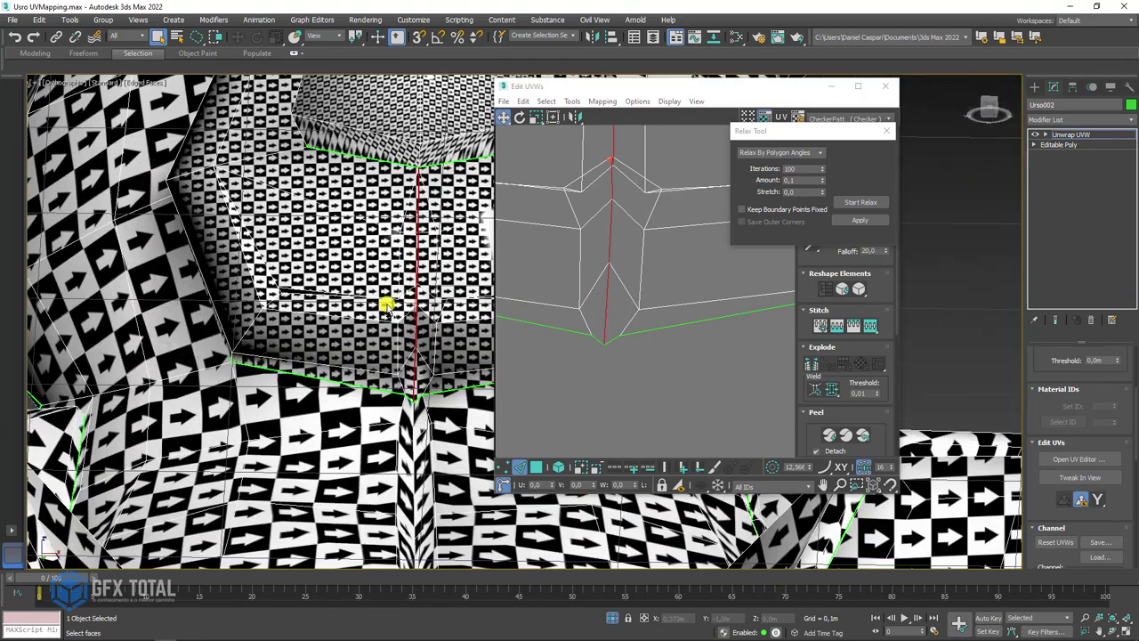
alt+middle_drag(387, 305, 279, 300)
click(811, 364)
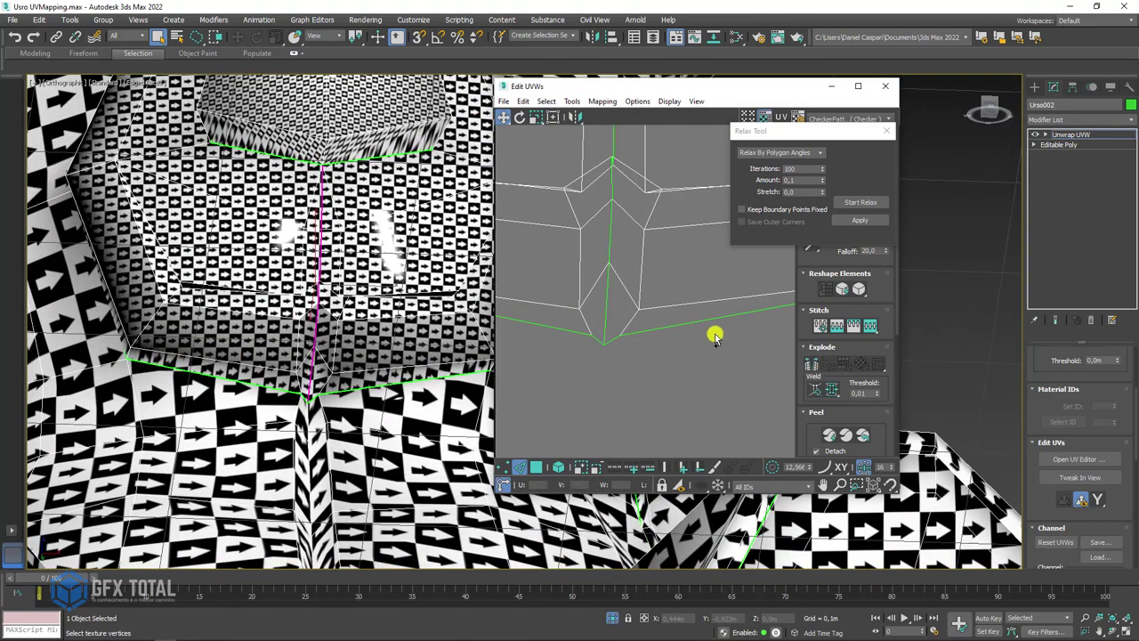
scroll(641, 307, down, 3)
scroll(630, 297, down, 3)
Step: Select the snout island in Element mode and relax it into a curved strip
click(559, 466)
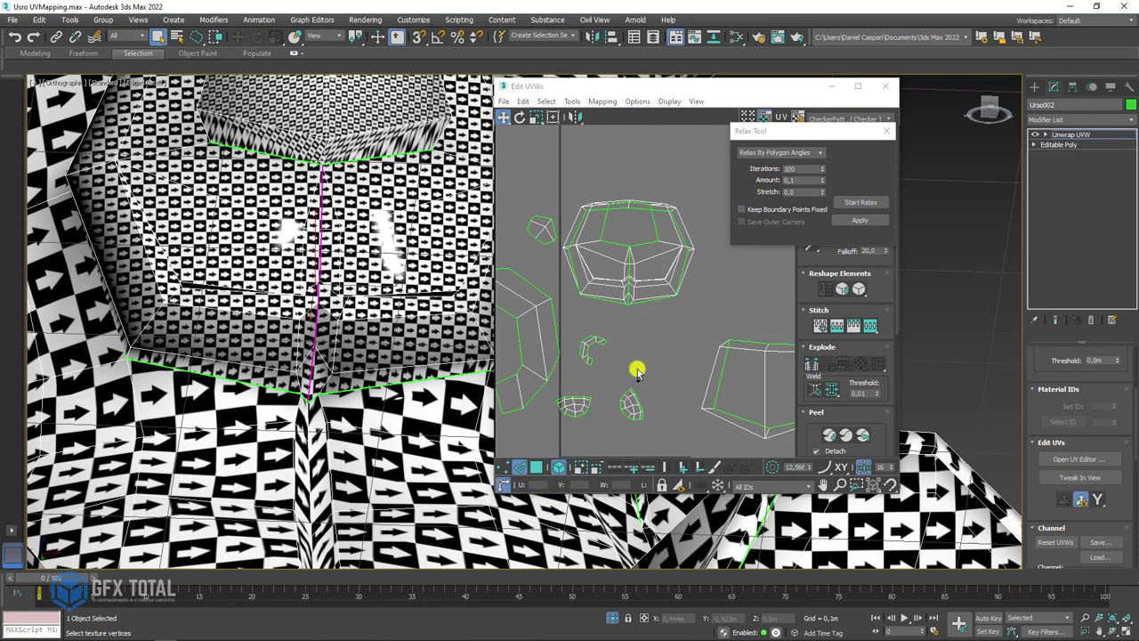
click(640, 230)
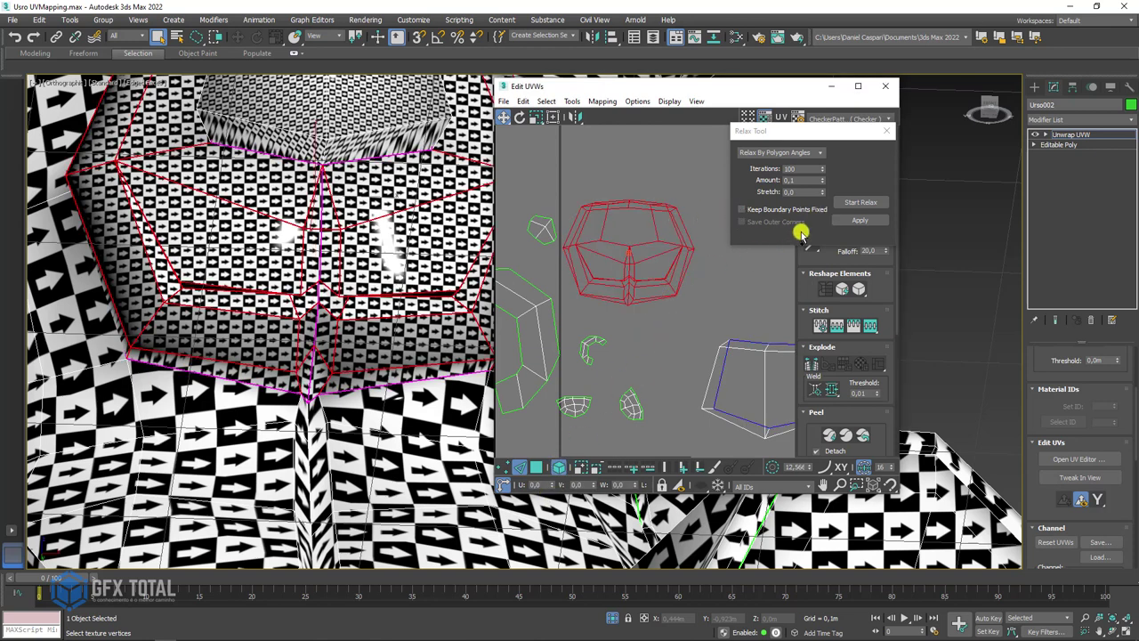
click(859, 203)
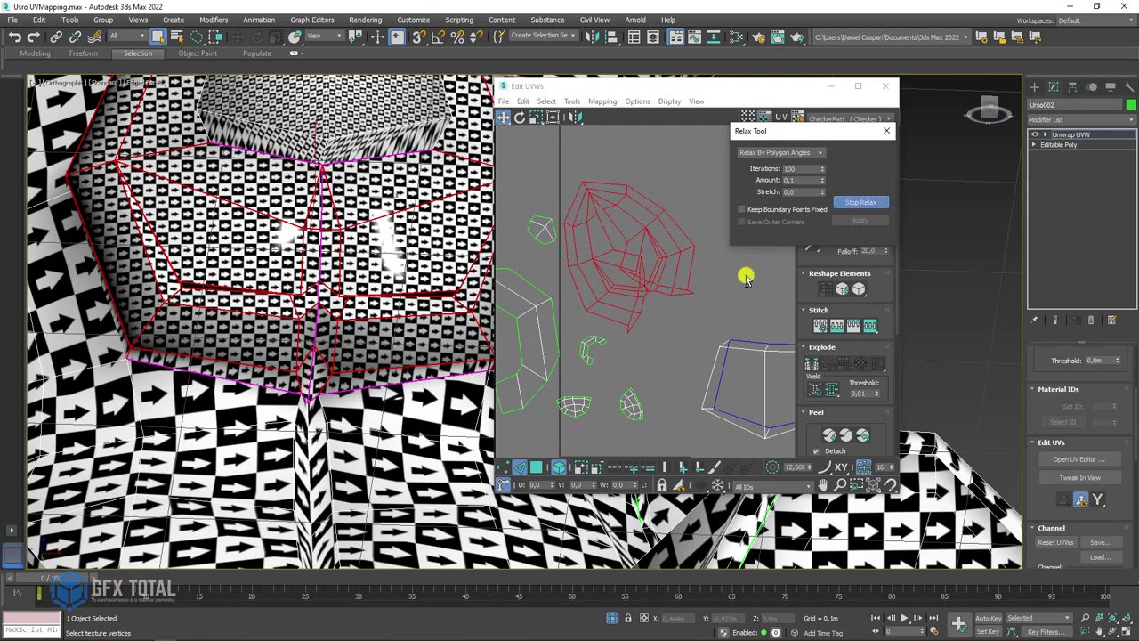
click(536, 467)
click(666, 285)
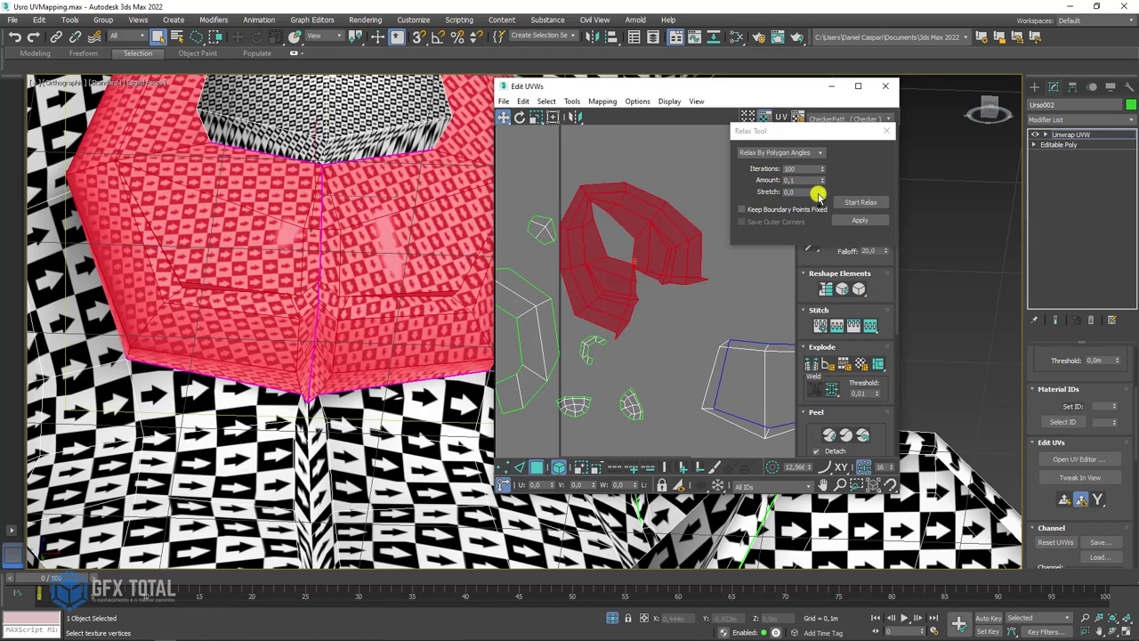
click(861, 202)
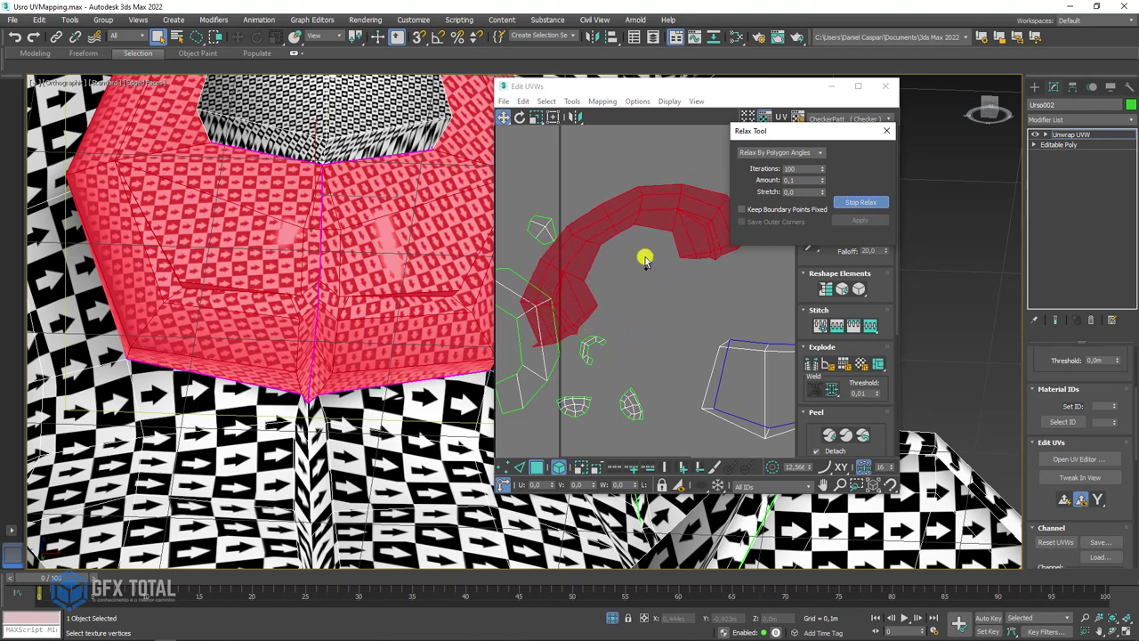
click(855, 203)
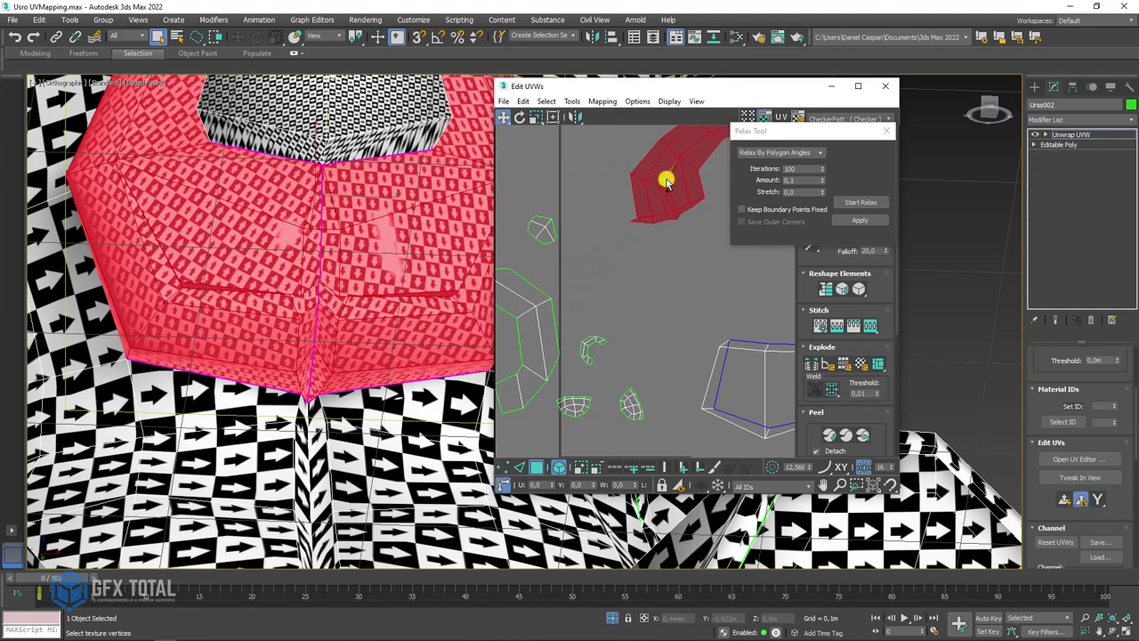
middle_drag(666, 178, 629, 274)
click(869, 202)
scroll(709, 264, down, 3)
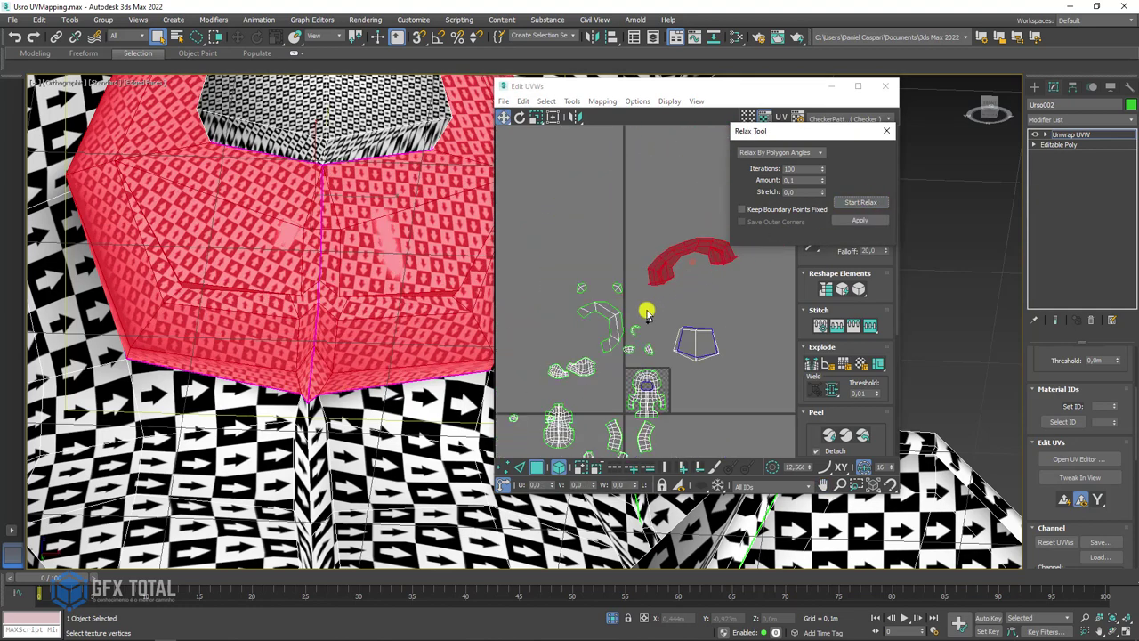
scroll(643, 305, up, 2)
Step: Select the snout's tip cap faces and relax them into an even pentagon
mouse_move(420, 259)
alt+middle_down()
mouse_move(368, 234)
mouse_move(488, 305)
alt+middle_up()
key(3)
click(290, 175)
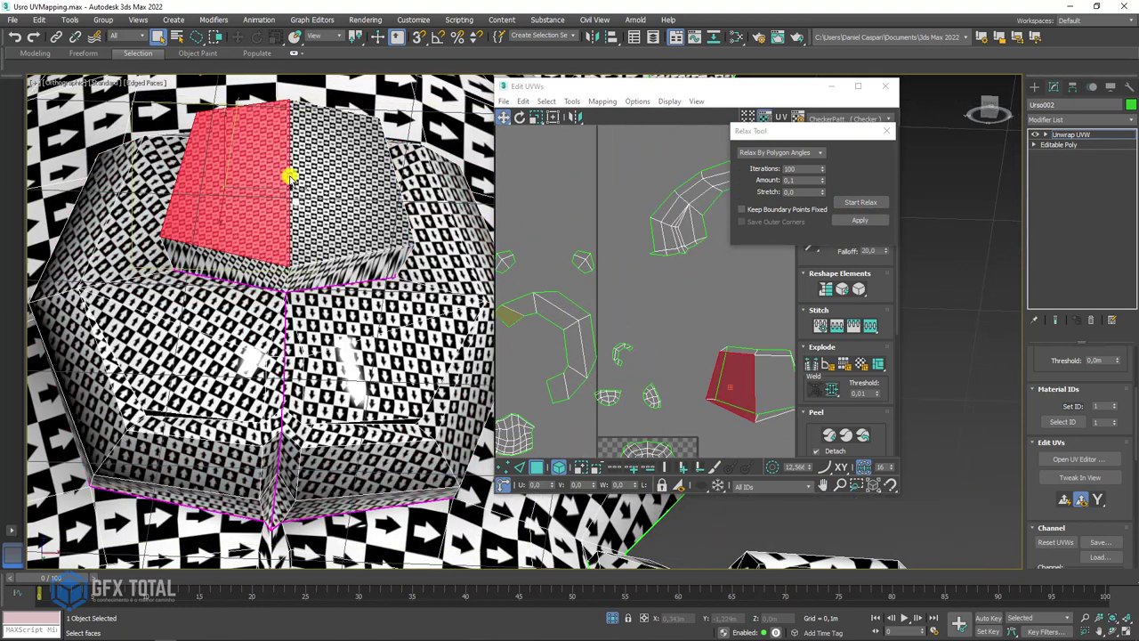
middle_drag(611, 327, 555, 223)
scroll(555, 223, up, 2)
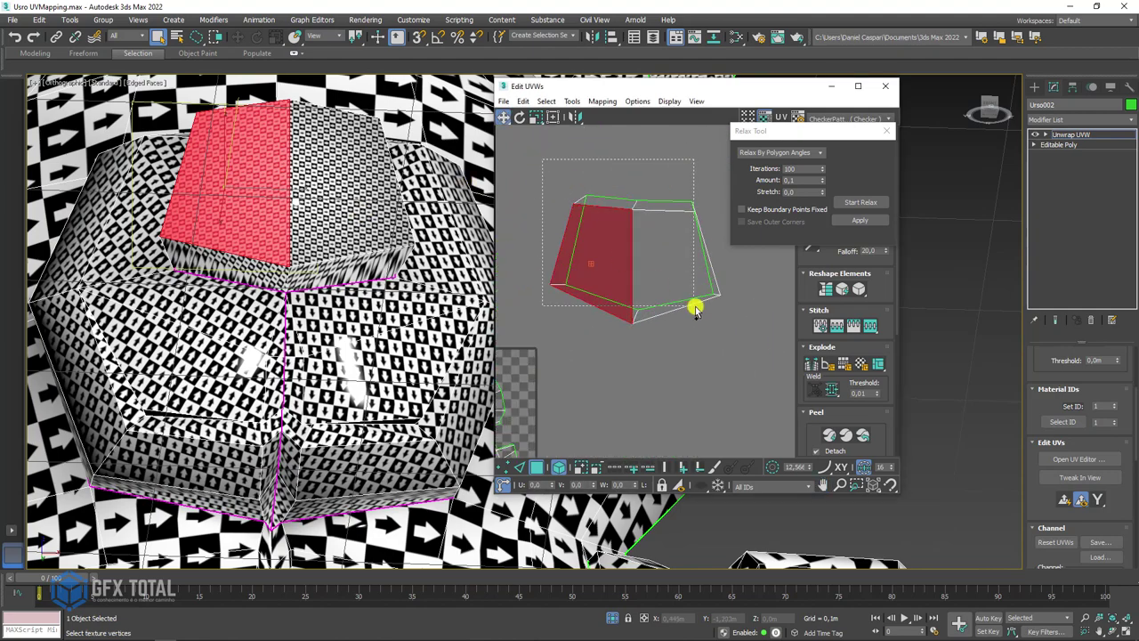
drag(695, 308, 695, 310)
click(860, 202)
click(860, 202)
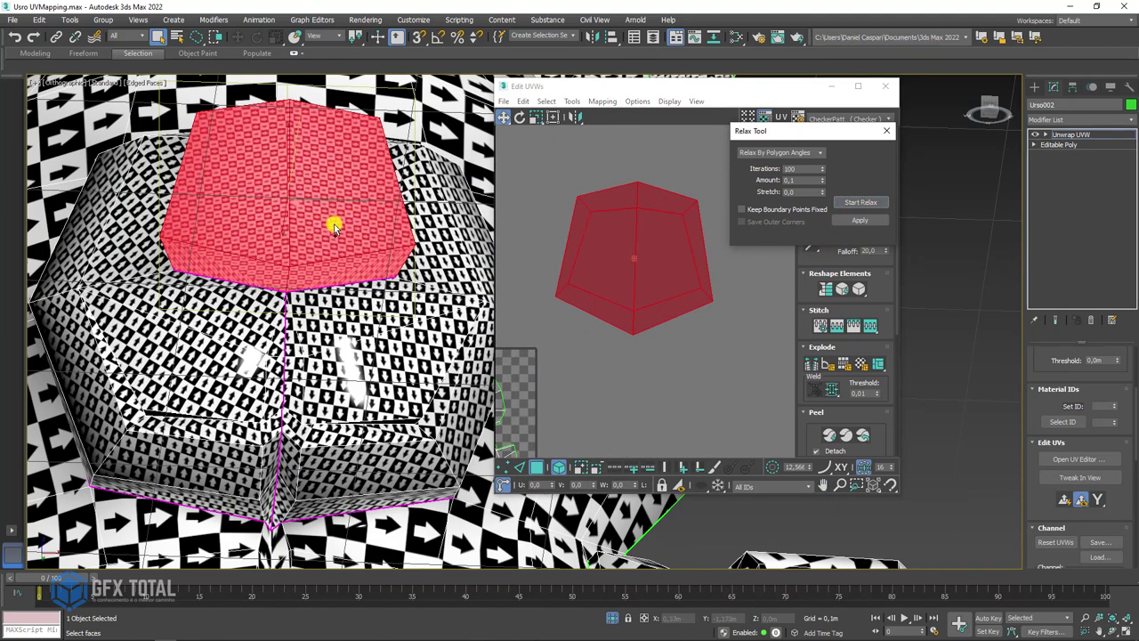
mouse_move(335, 227)
alt+middle_down()
mouse_move(310, 246)
mouse_move(348, 275)
alt+middle_up()
click(854, 203)
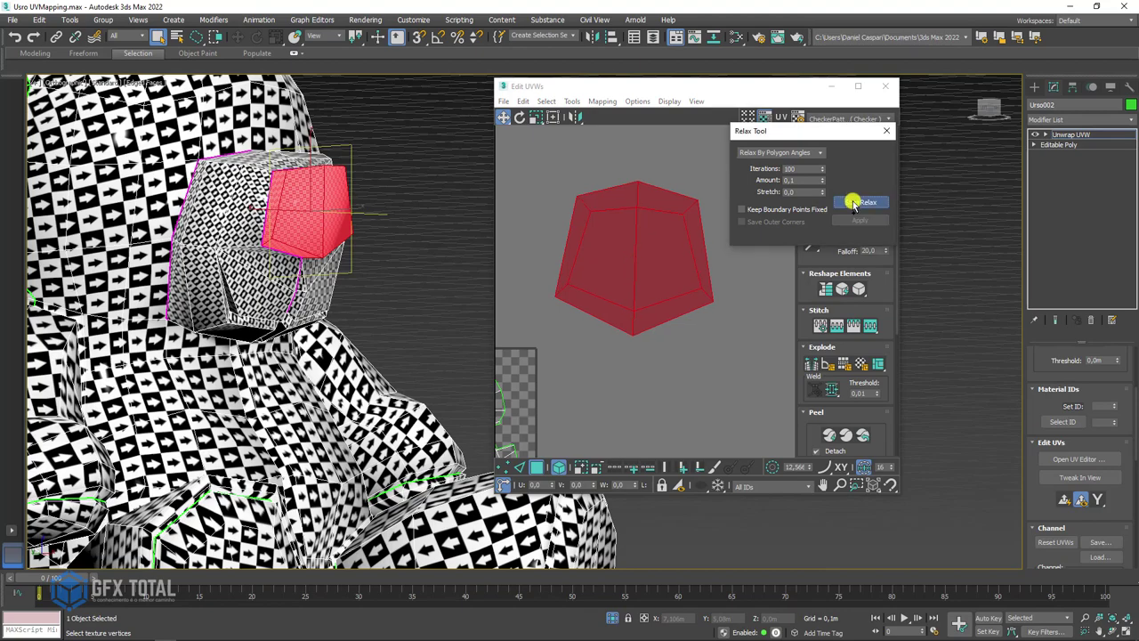
click(854, 203)
Step: View the whole bear and select the group of small UV pieces
scroll(275, 236, down, 5)
mouse_move(275, 236)
alt+middle_down()
mouse_move(222, 272)
mouse_move(387, 301)
alt+middle_up()
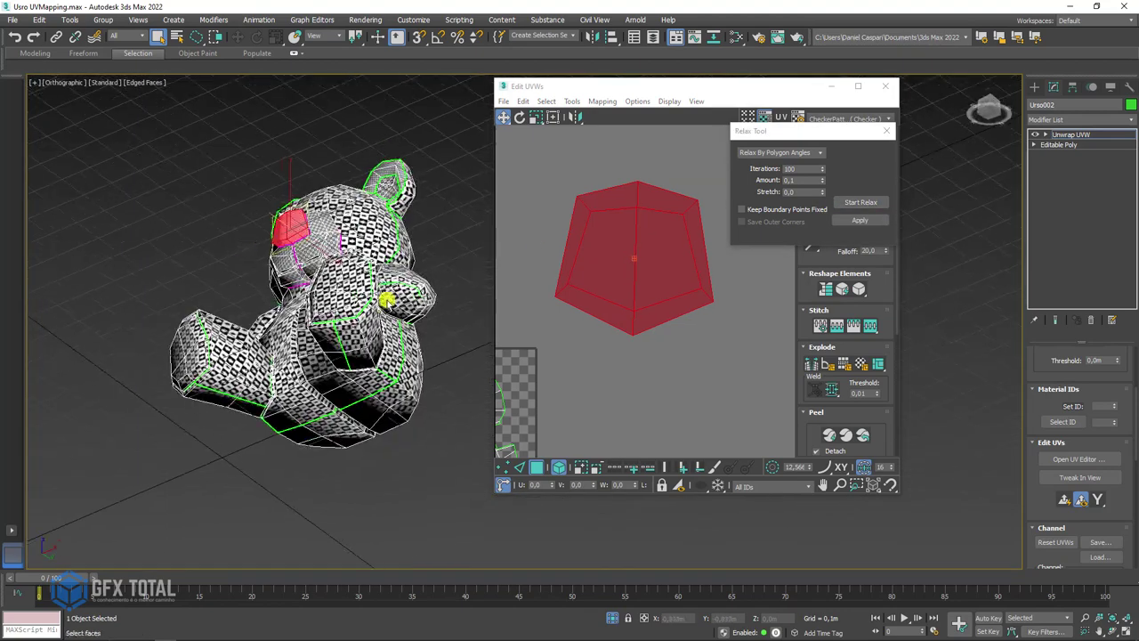
scroll(387, 300, up, 3)
scroll(376, 261, up, 2)
scroll(376, 261, down, 4)
scroll(590, 329, down, 2)
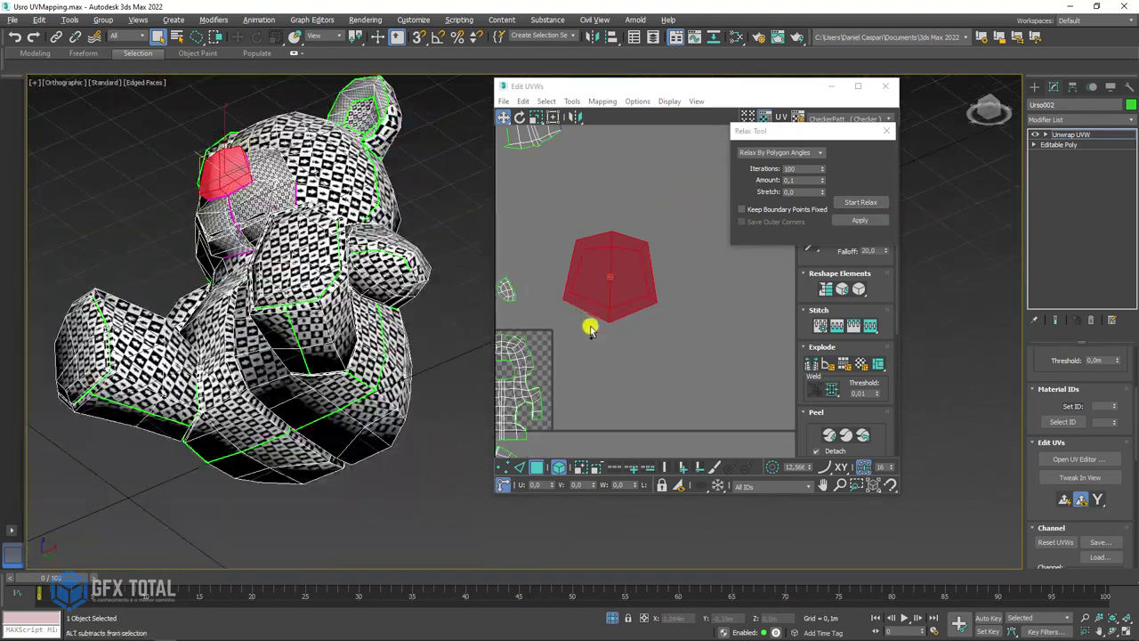
middle_drag(590, 329, 748, 285)
scroll(747, 285, up, 1)
scroll(649, 250, up, 2)
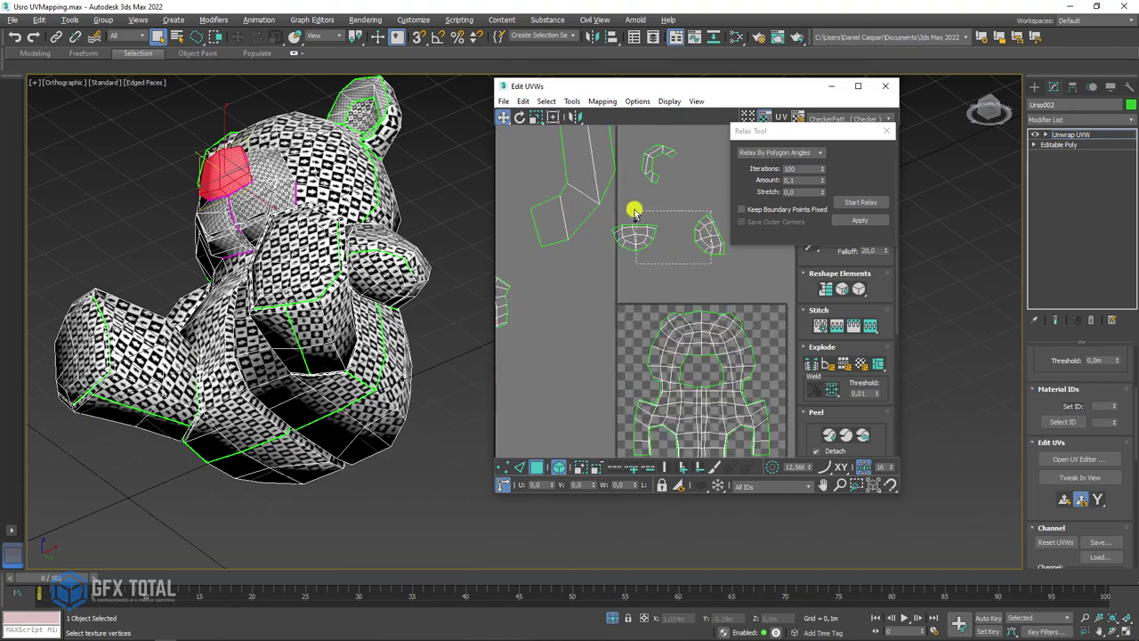
drag(712, 262, 634, 211)
mouse_move(415, 262)
alt+middle_down()
mouse_move(422, 276)
mouse_move(425, 244)
mouse_move(427, 267)
mouse_move(394, 275)
mouse_move(462, 303)
alt+middle_up()
scroll(662, 317, down, 2)
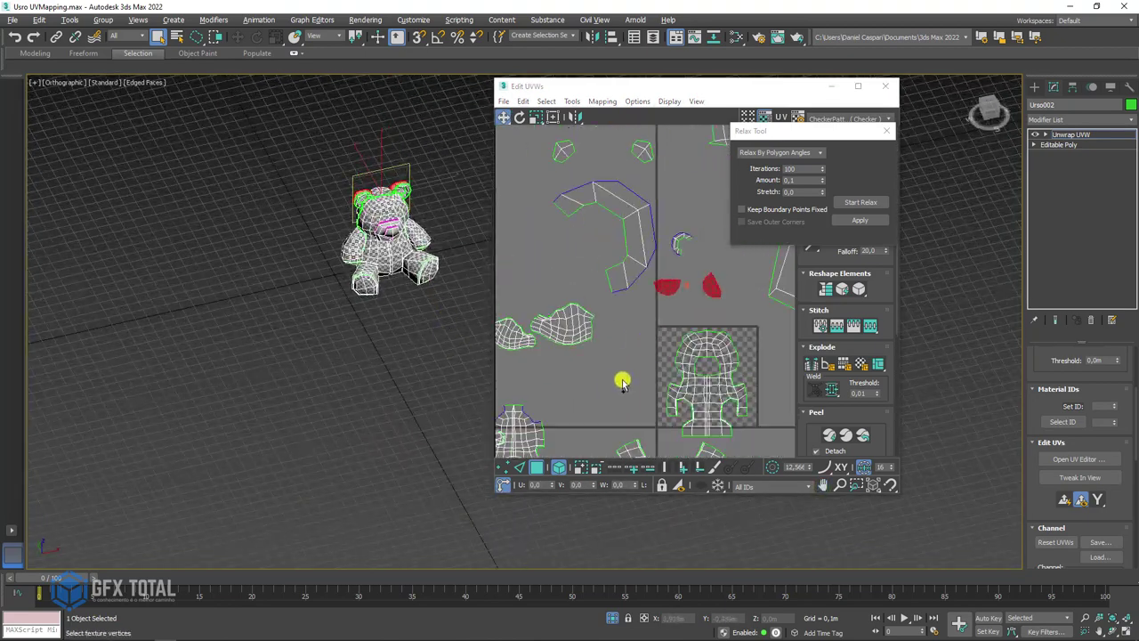
Step: Relax one foot's UV island with the Relax Tool, then stop the relax
middle_drag(622, 381, 639, 255)
click(666, 349)
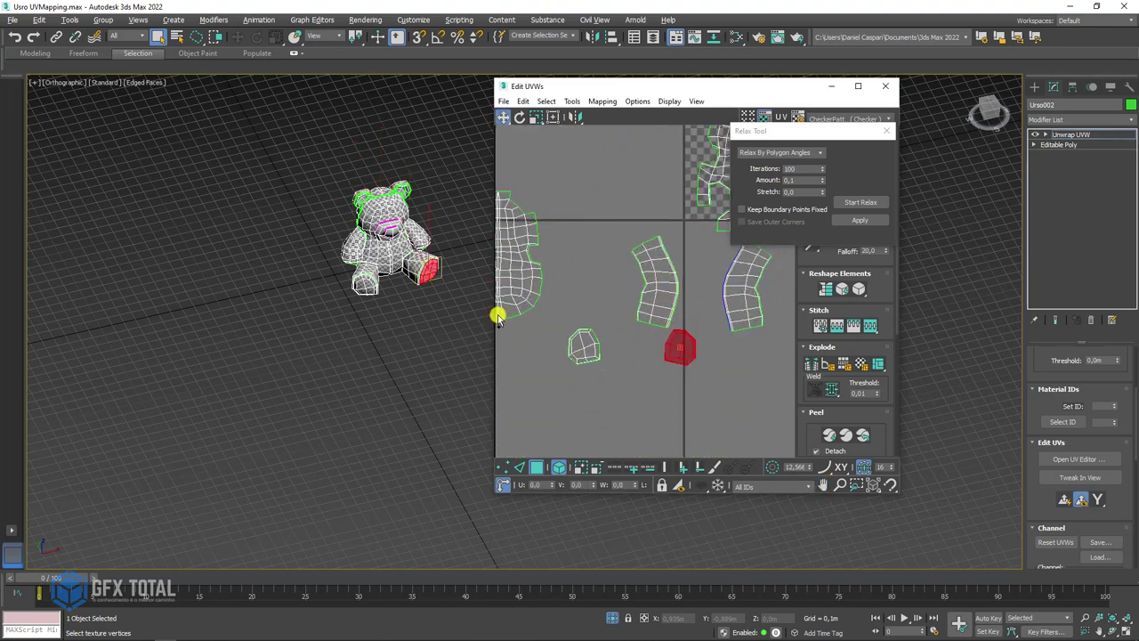
scroll(432, 224, up, 3)
scroll(433, 231, up, 2)
scroll(433, 255, up, 3)
scroll(463, 302, up, 3)
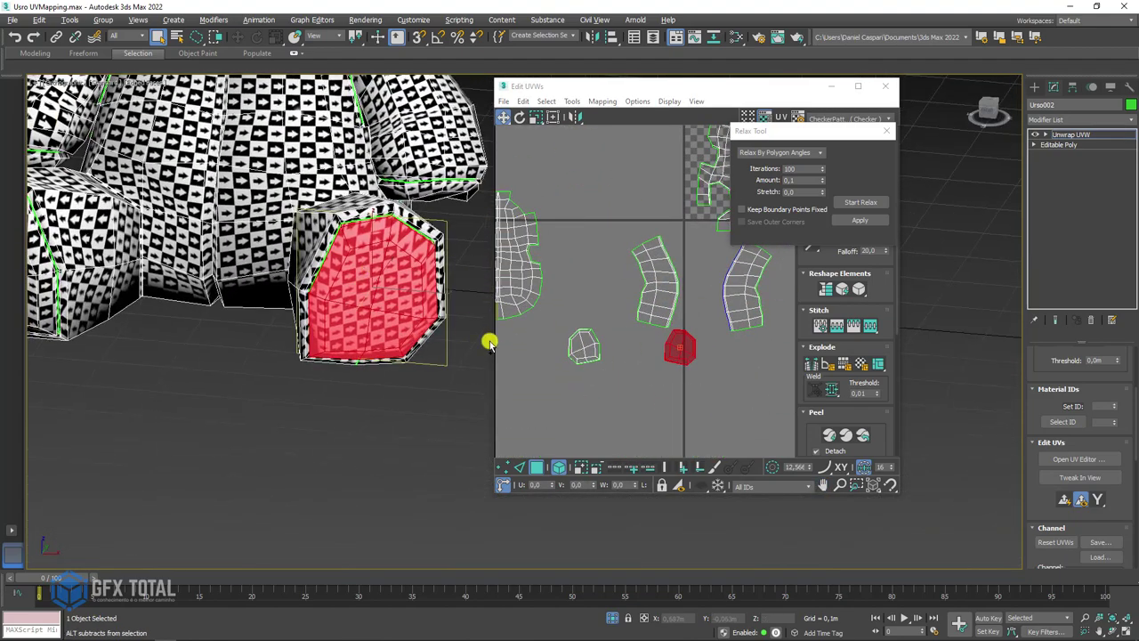
click(856, 204)
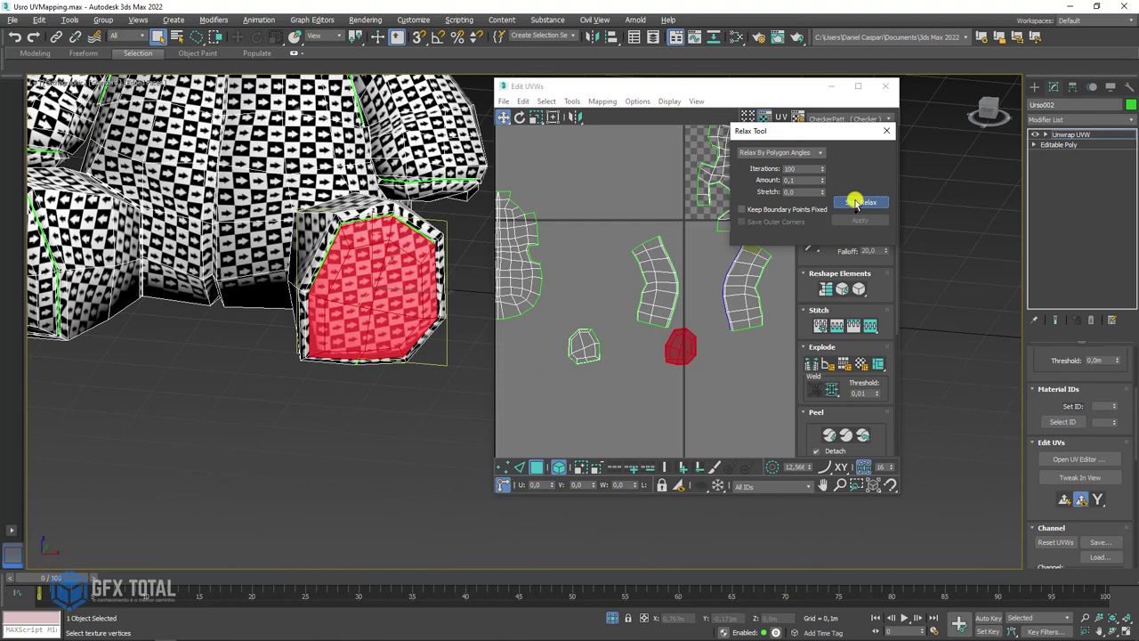
click(856, 203)
Step: Relax the other foot's UV island and orbit the bear to check the checker spread
click(584, 349)
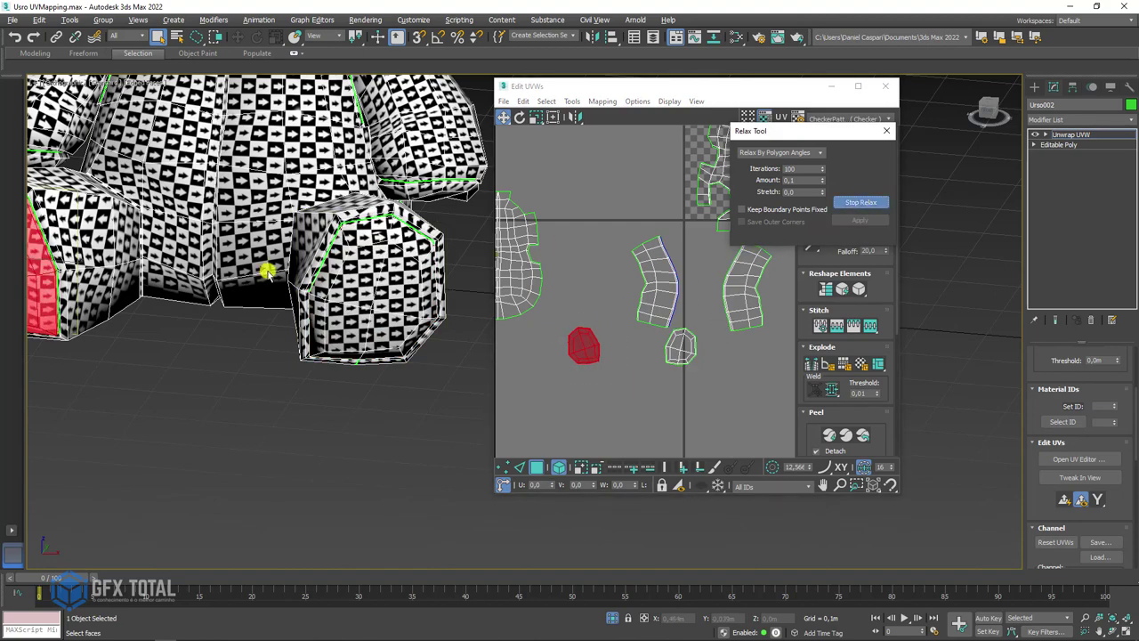
mouse_move(267, 267)
alt+middle_down()
mouse_move(406, 323)
mouse_move(255, 368)
mouse_move(596, 374)
alt+middle_up()
scroll(584, 329, down, 2)
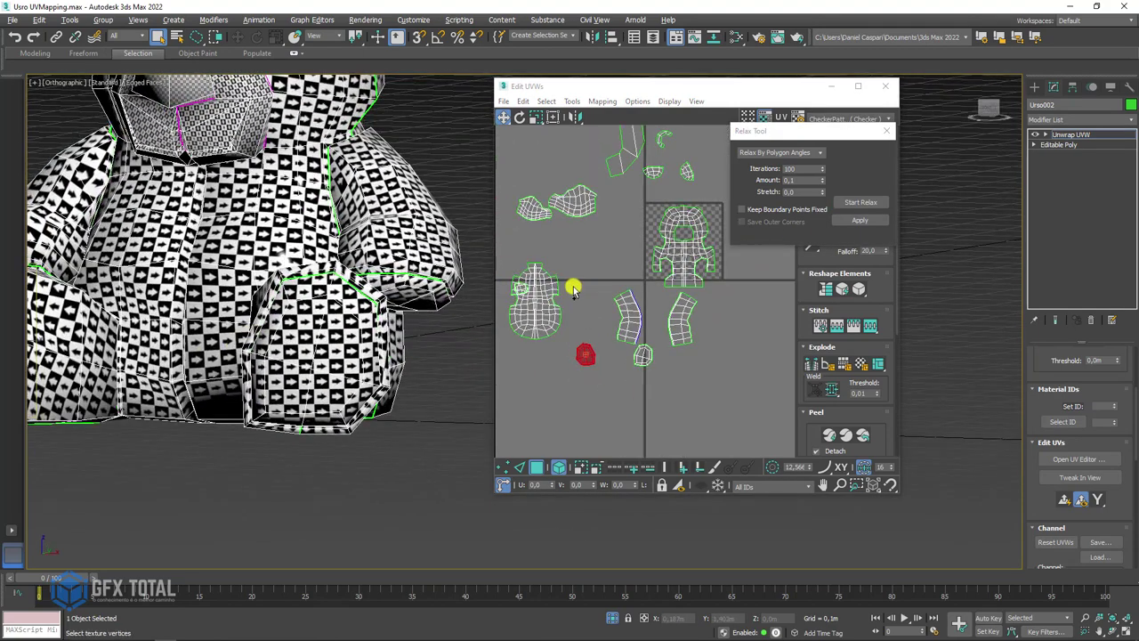
scroll(605, 358, down, 2)
scroll(703, 284, down, 3)
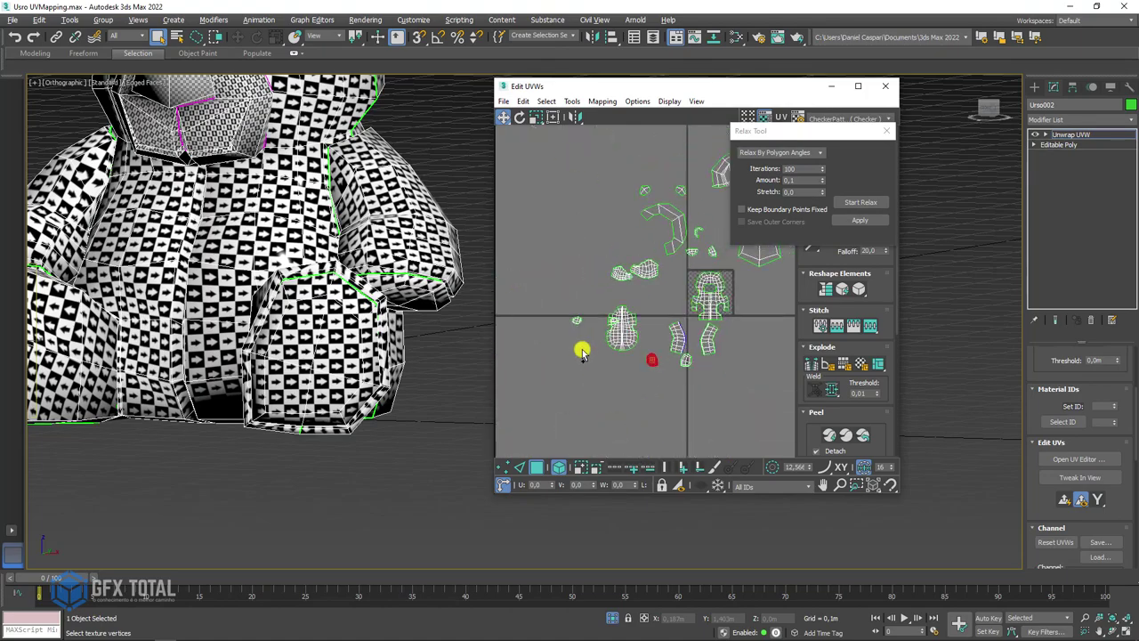
mouse_move(376, 287)
alt+middle_down()
mouse_move(453, 287)
mouse_move(191, 281)
alt+middle_up()
scroll(191, 281, up, 3)
scroll(216, 293, up, 3)
scroll(249, 310, up, 2)
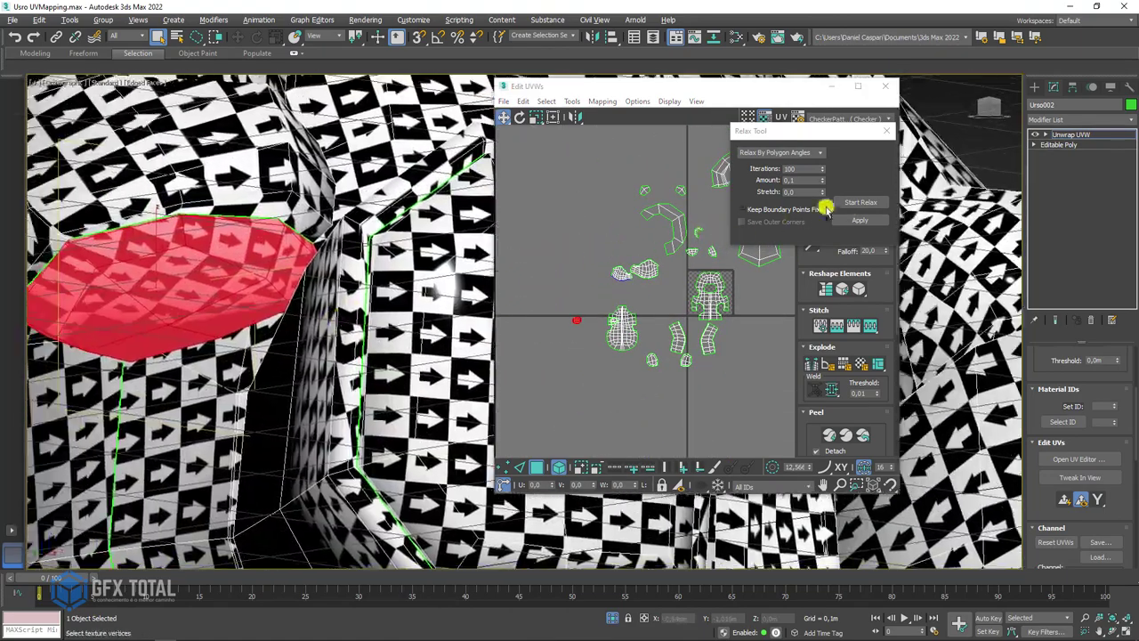
click(861, 203)
scroll(641, 330, down, 2)
scroll(582, 323, down, 1)
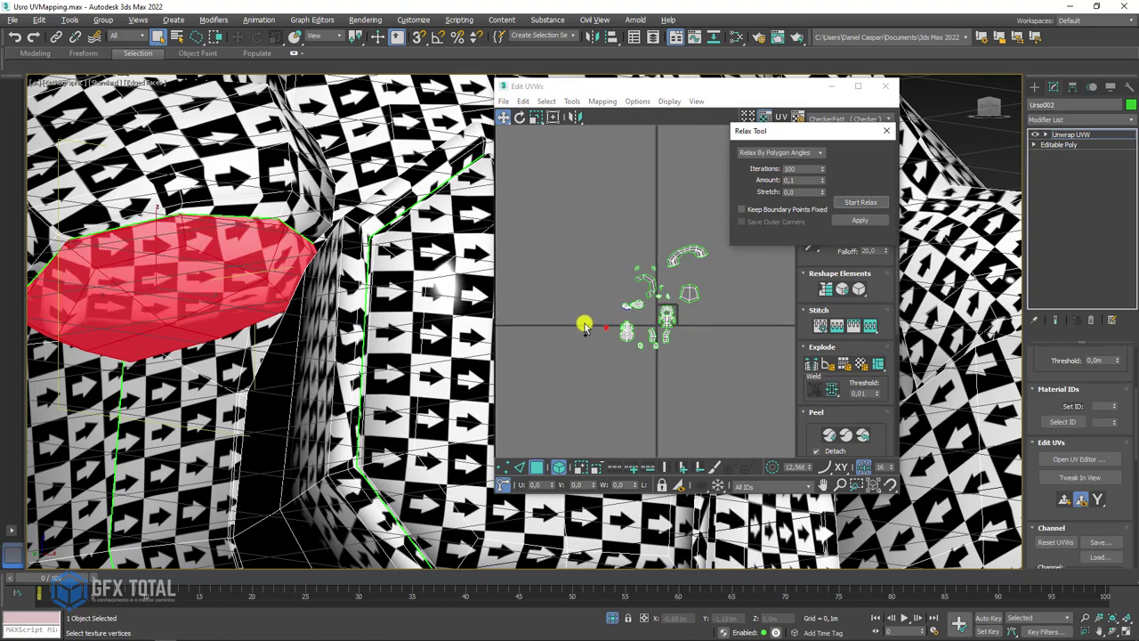
alt+middle_drag(267, 290, 40, 270)
scroll(347, 280, down, 5)
mouse_move(346, 279)
alt+middle_down()
mouse_move(300, 275)
mouse_move(341, 289)
alt+middle_up()
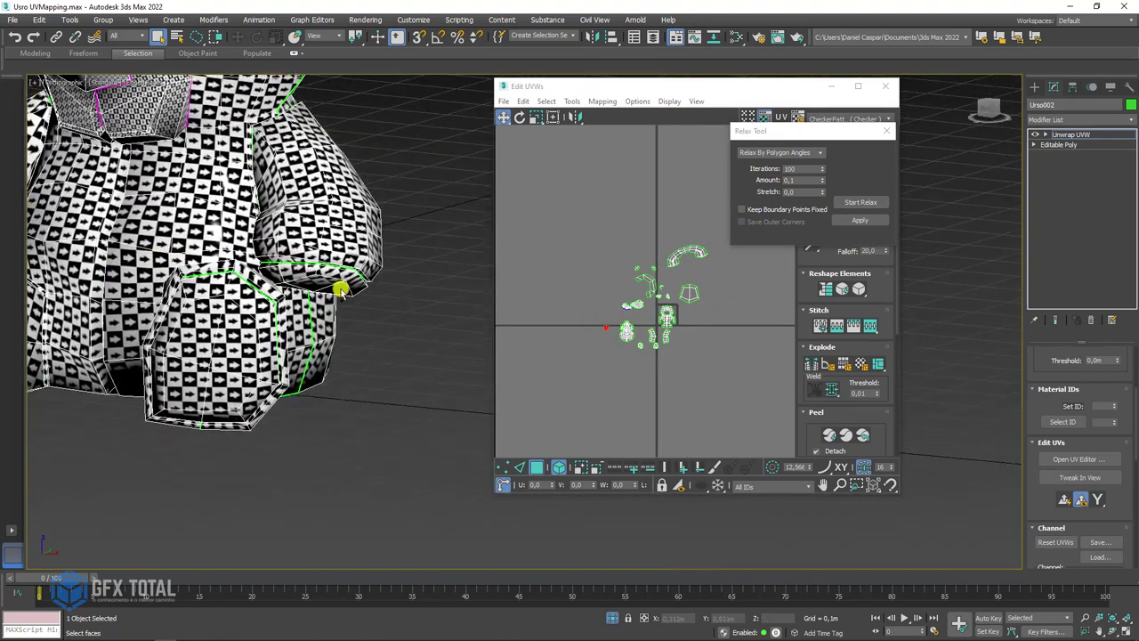
scroll(623, 327, up, 5)
scroll(654, 318, up, 2)
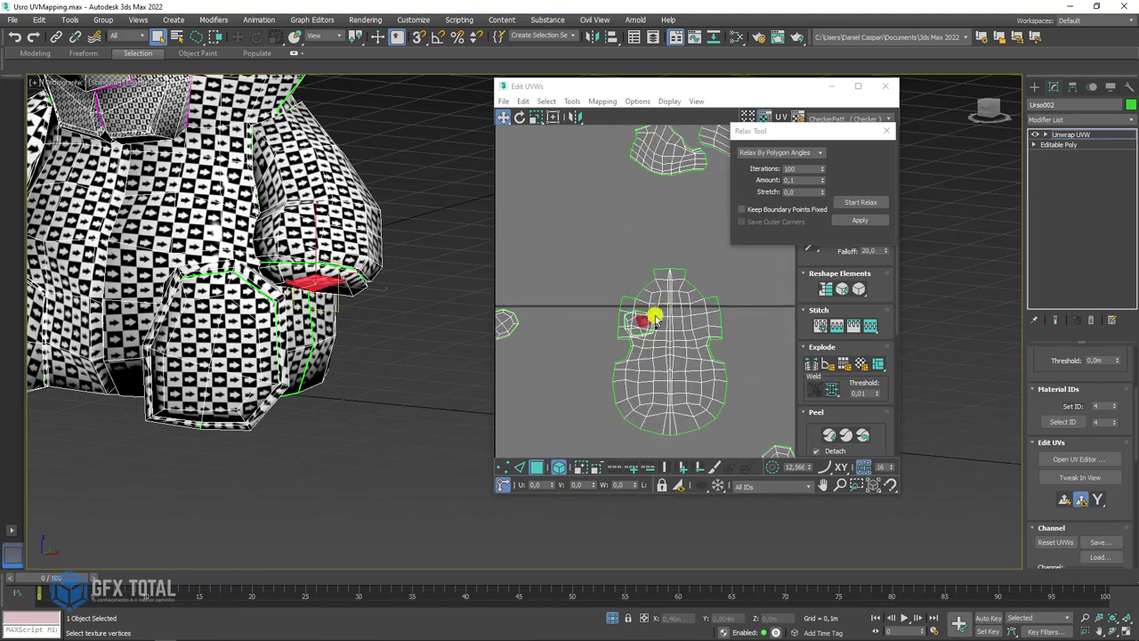
Step: In Element mode, move the body island aside and relax the small island beside it
click(557, 463)
drag(649, 370, 762, 359)
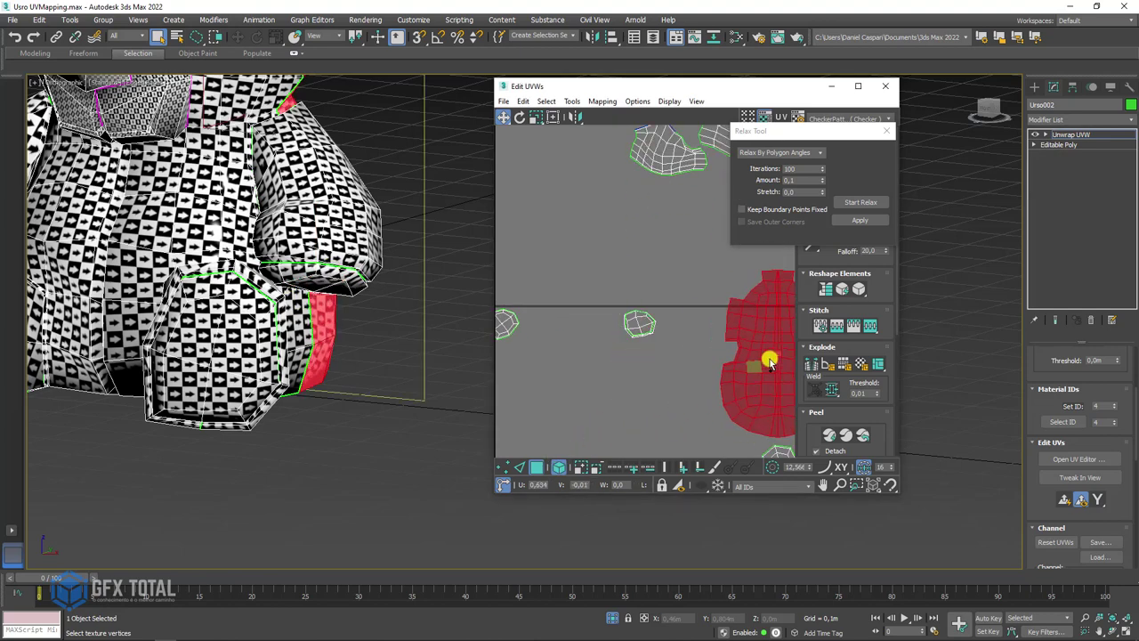
click(645, 320)
click(846, 203)
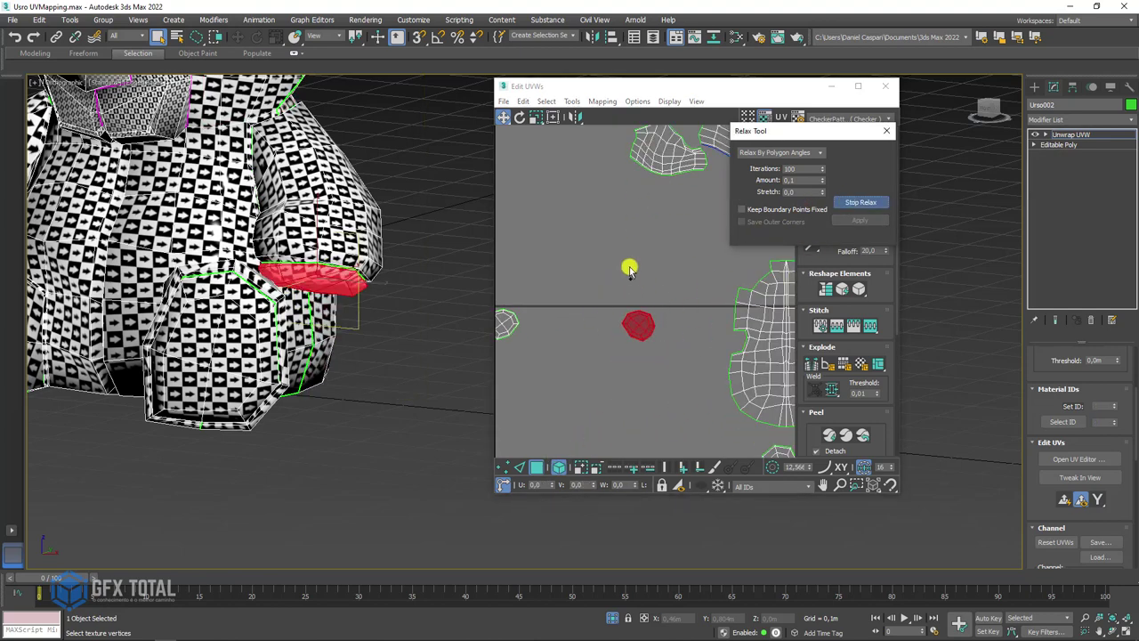
scroll(629, 268, down, 6)
mouse_move(345, 225)
alt+middle_down()
mouse_move(338, 311)
mouse_move(396, 312)
alt+middle_up()
scroll(300, 250, up, 5)
scroll(267, 223, down, 3)
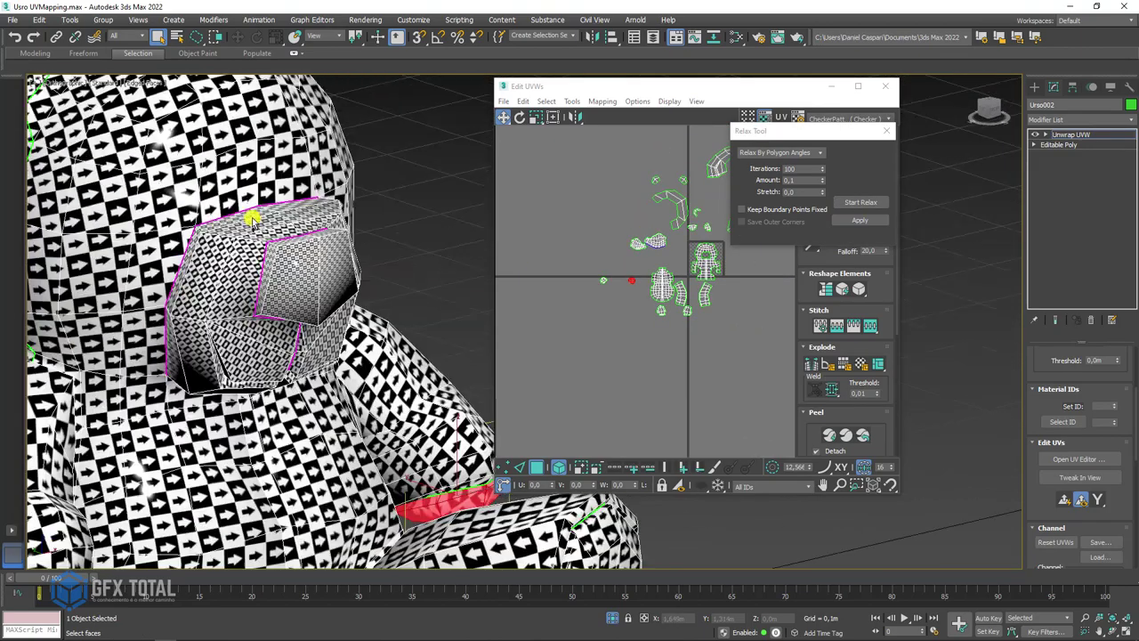
scroll(300, 254, up, 2)
scroll(305, 245, up, 2)
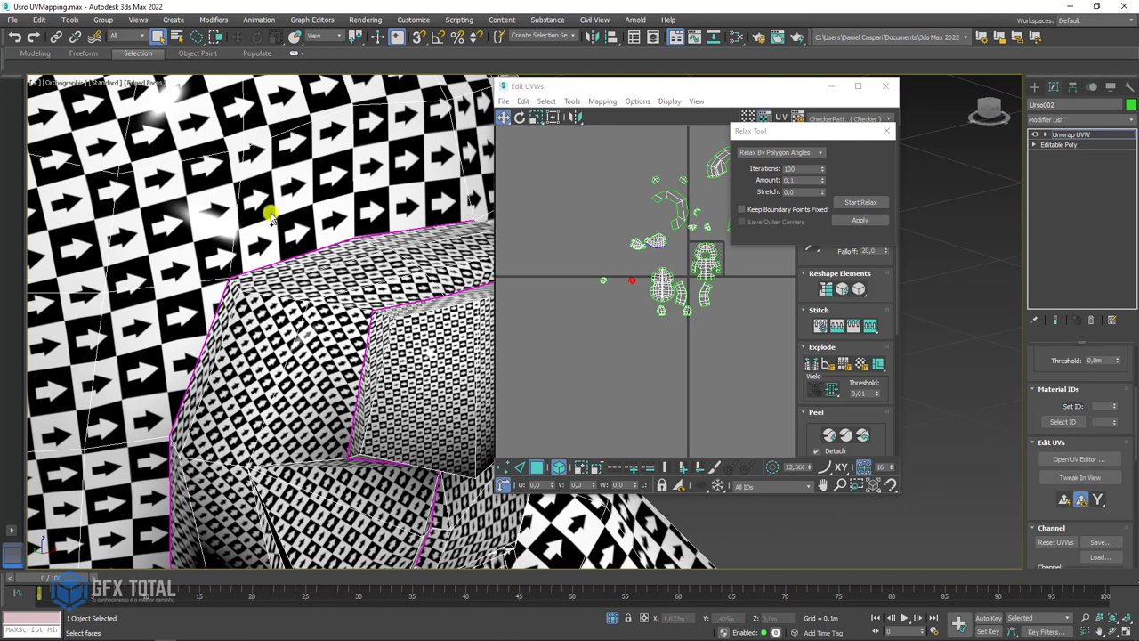
Step: Close the Relax Tool dialog, leaving the Edit UVWs editor open
click(884, 132)
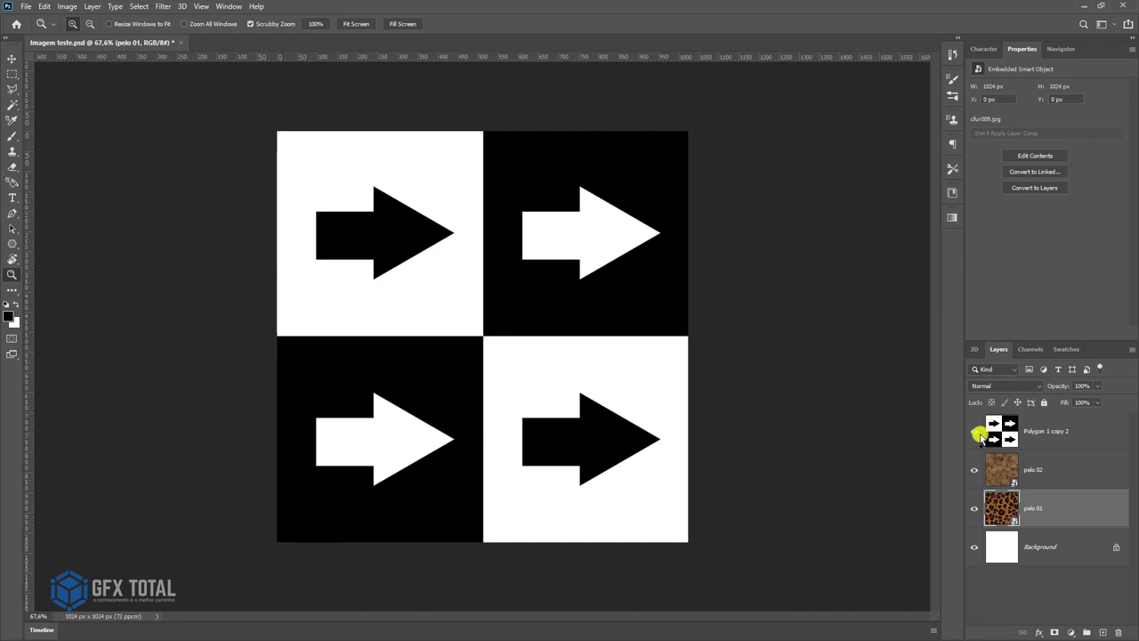
Step: Hide the arrow checker layer, duplicate pelo 02, and shrink the copy into the bottom-left corner
click(972, 432)
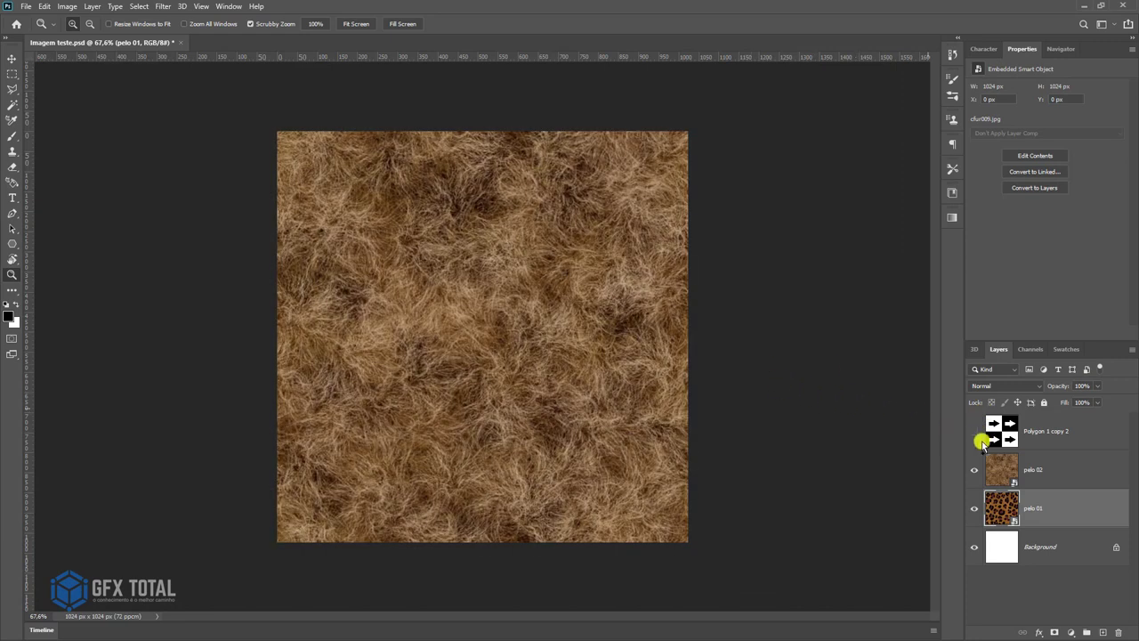
click(1011, 474)
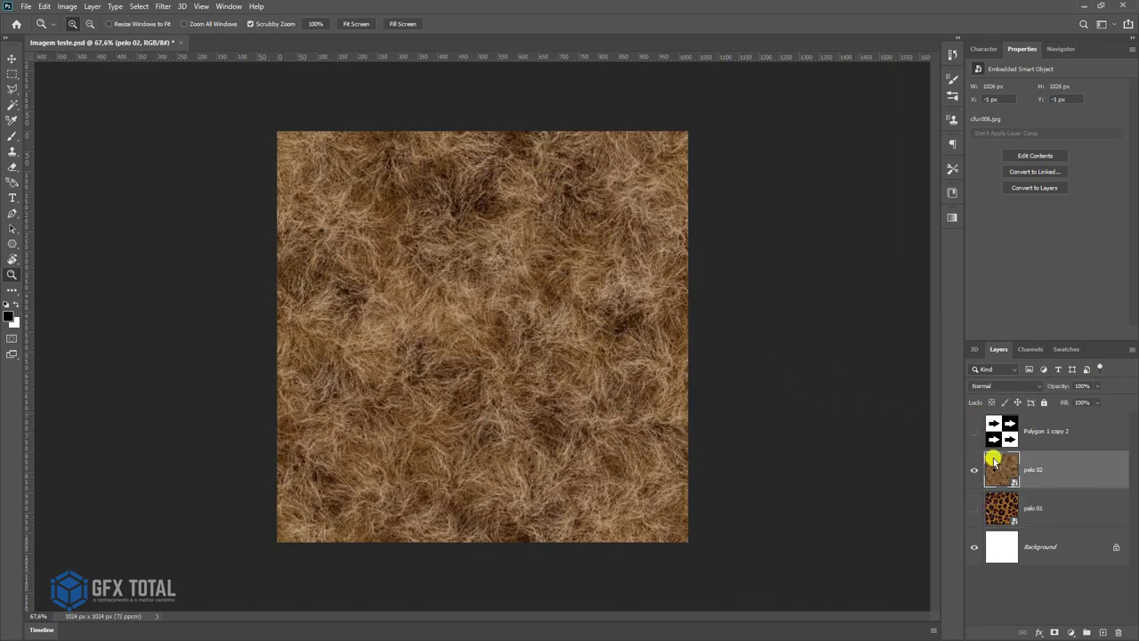
key(ctrl+j)
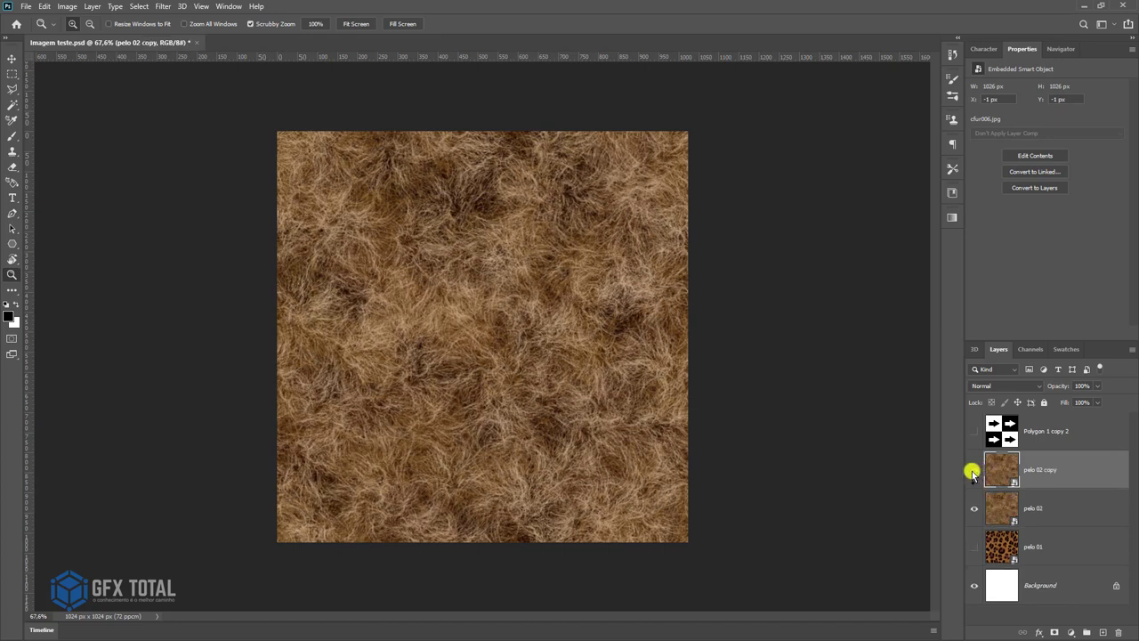
key(ctrl+t)
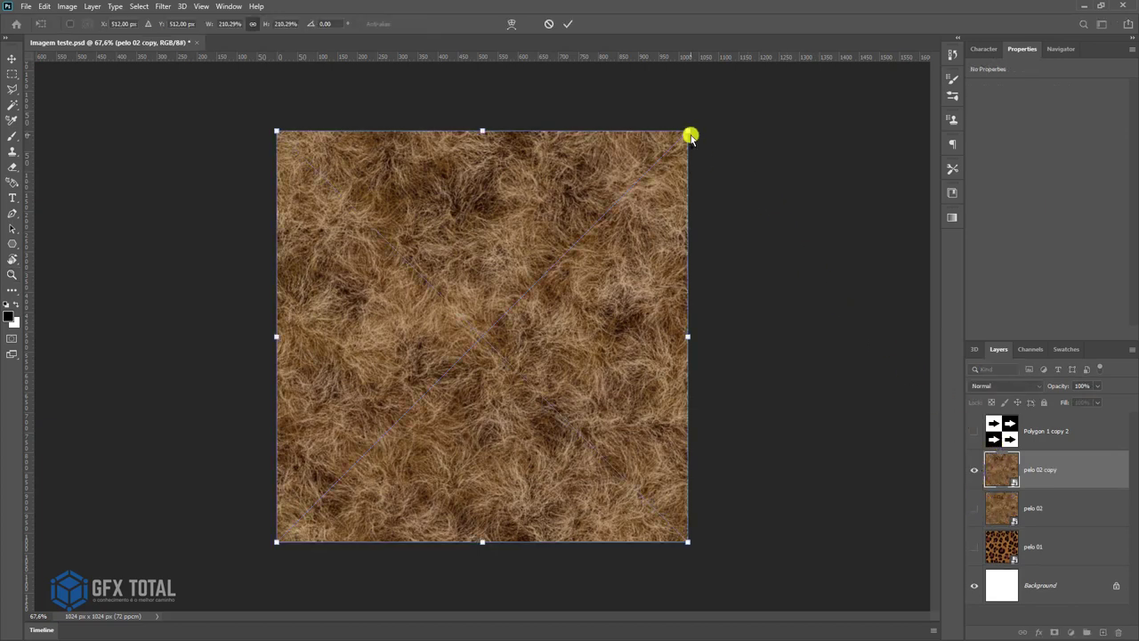
mouse_move(689, 134)
mouse_down()
mouse_move(524, 308)
mouse_move(405, 381)
mouse_up()
key(Return)
Step: Tile the fur copies side by side and upward to fill the canvas
key(z)
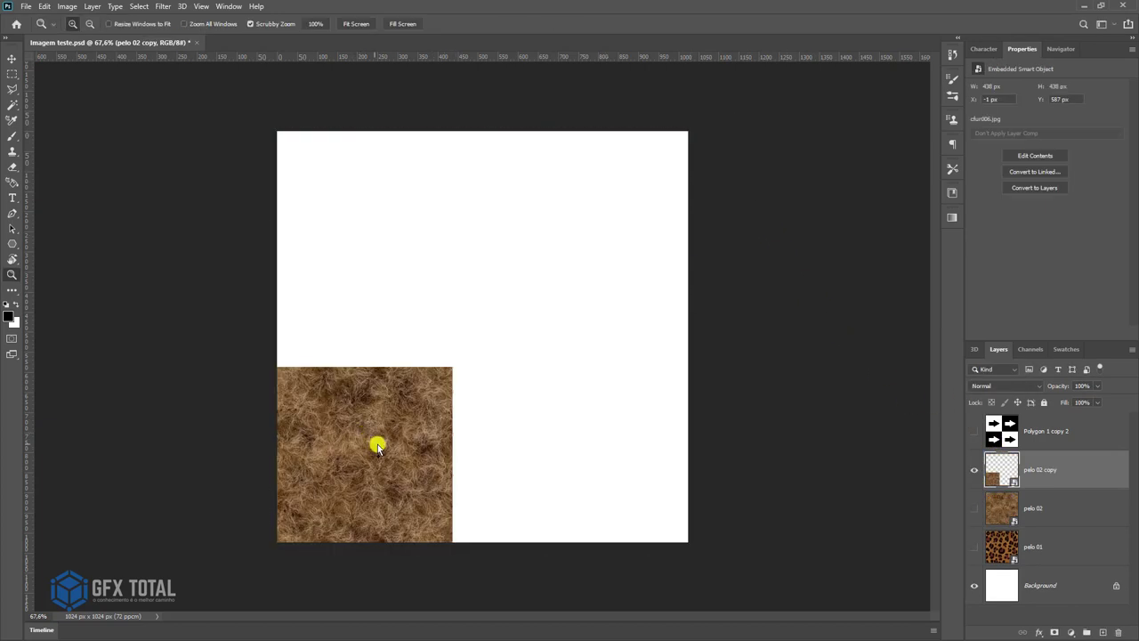
key(v)
alt+drag(365, 453, 540, 462)
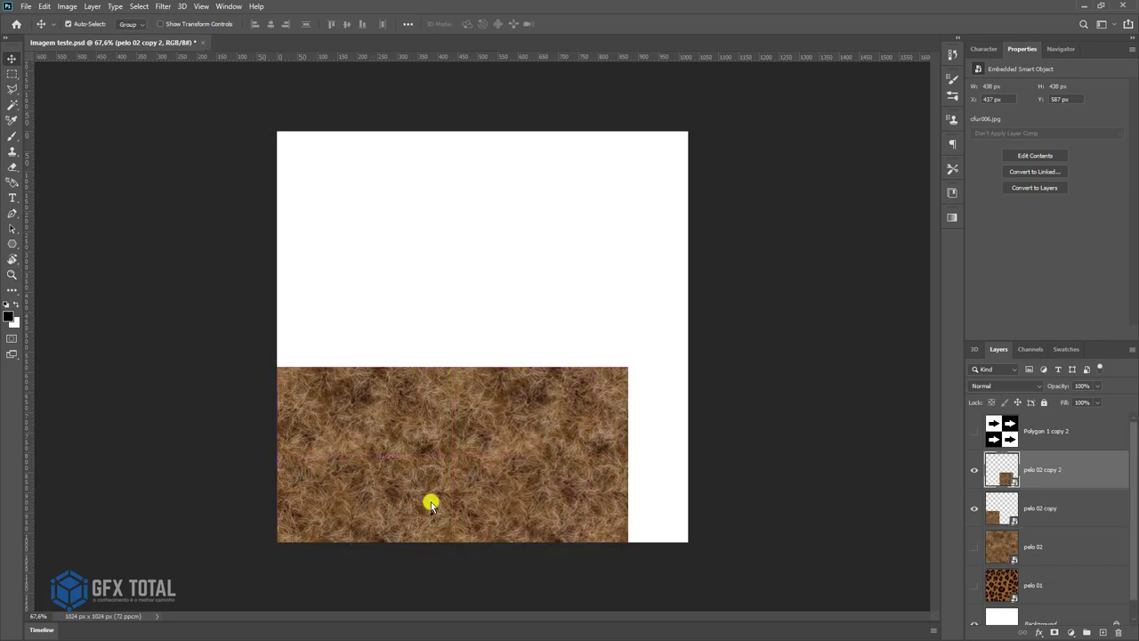
shift+click(1057, 507)
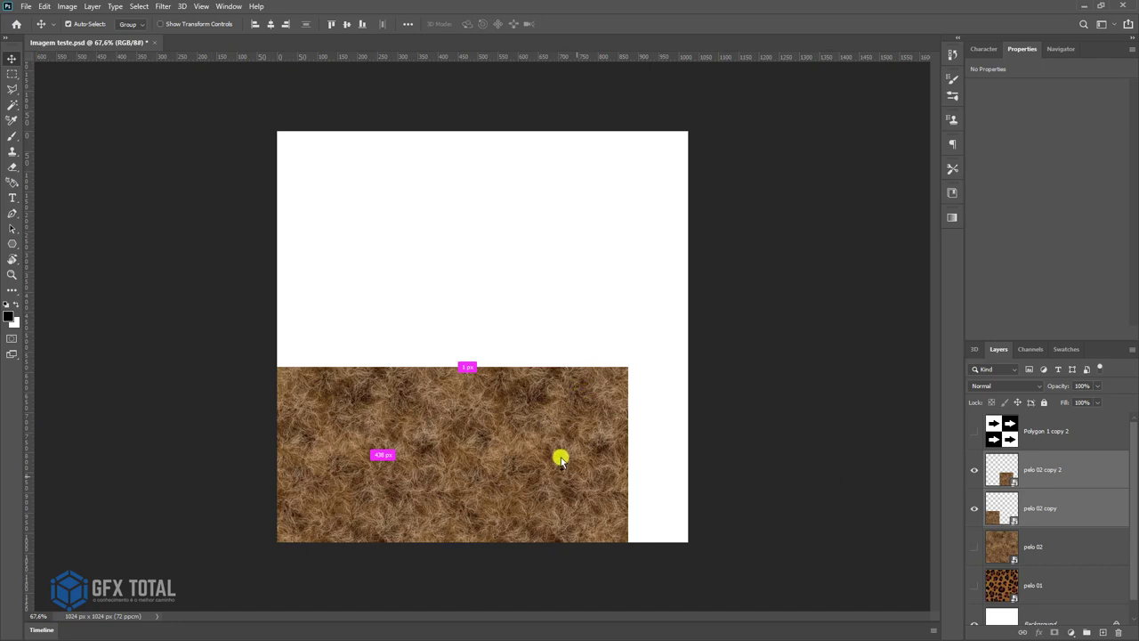
alt+drag(560, 458, 564, 382)
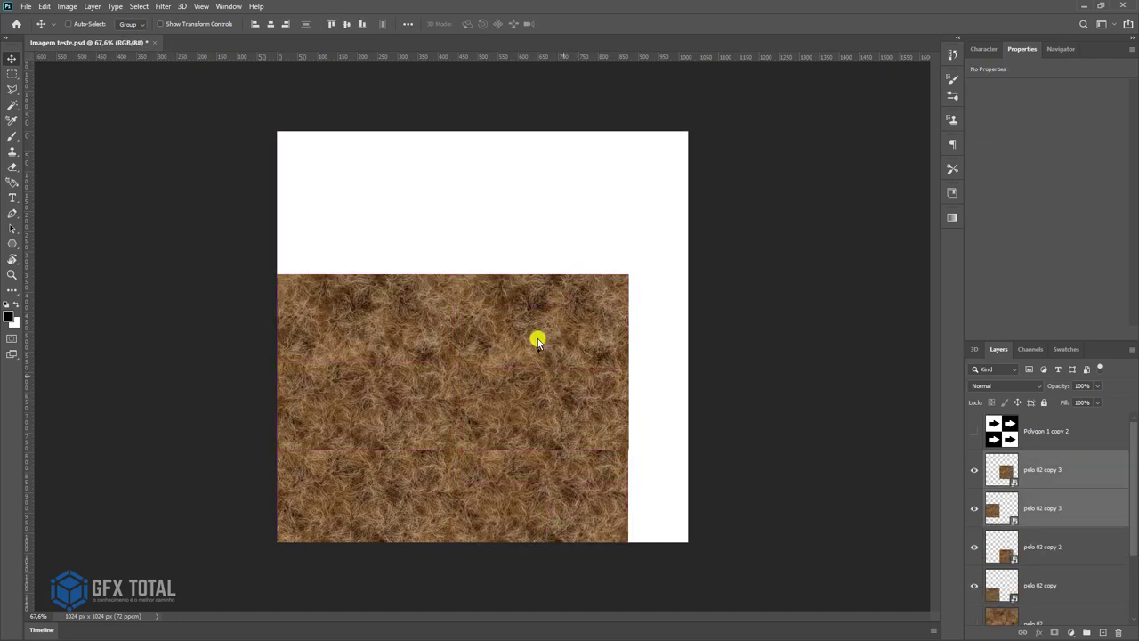
drag(537, 341, 542, 274)
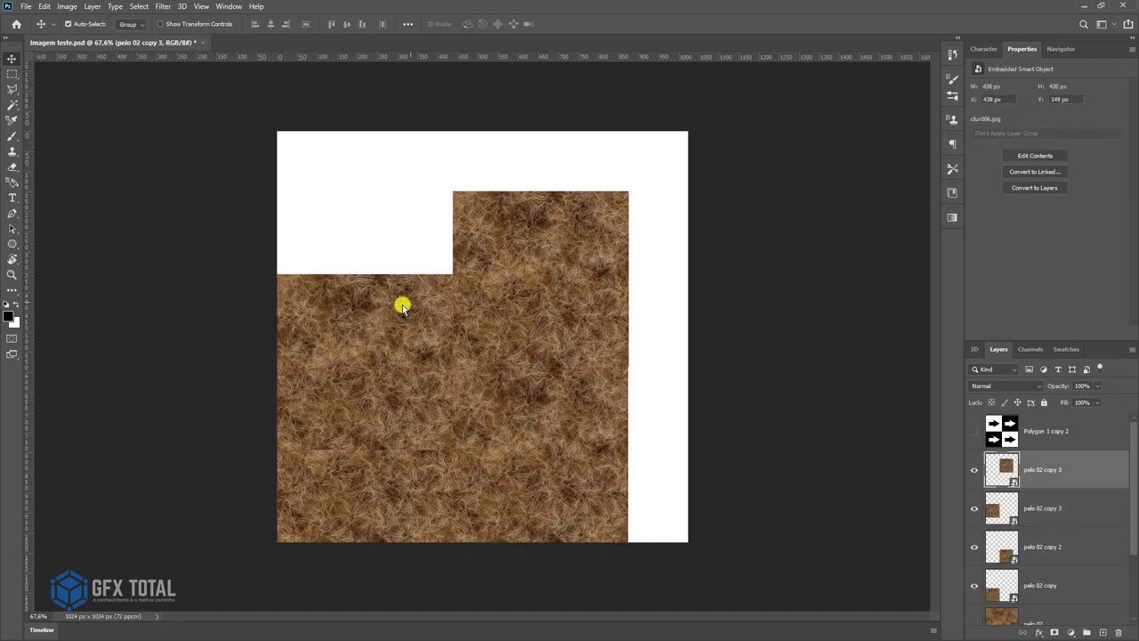
drag(402, 306, 401, 213)
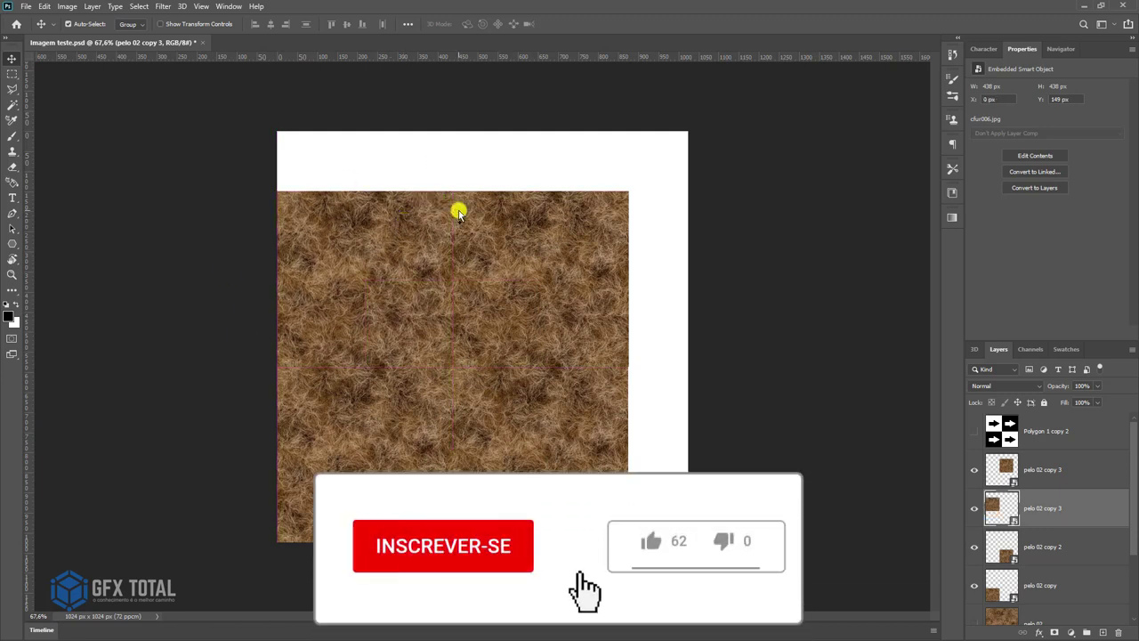
Step: After checking the bear in 3ds Max, delete the tiled fur copy layers
key(alt+Tab)
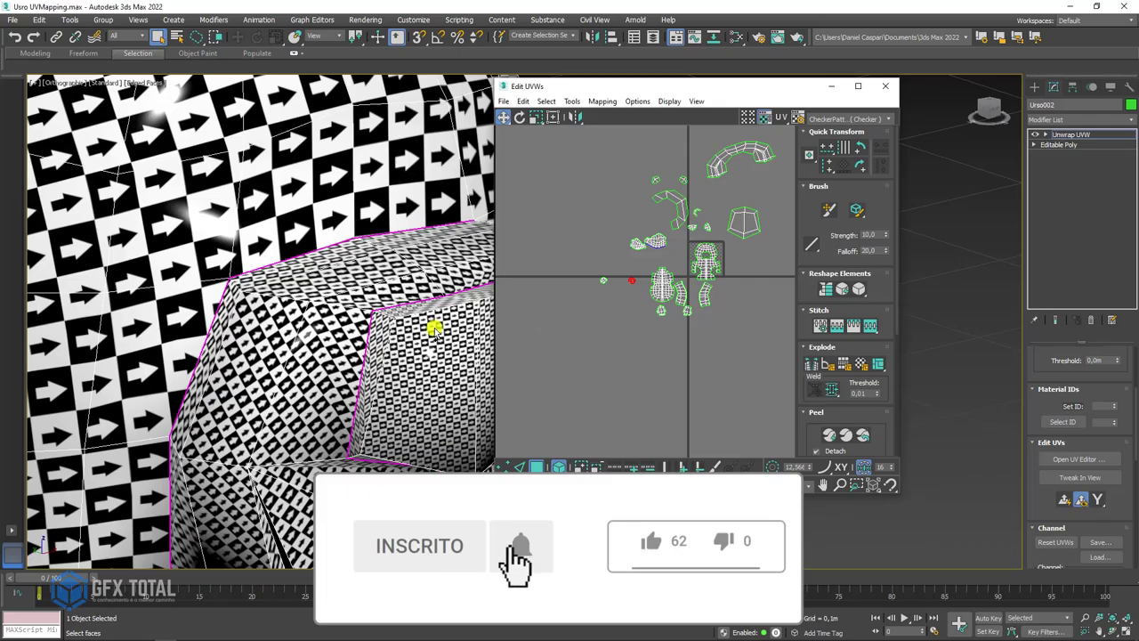
alt+middle_drag(350, 304, 552, 312)
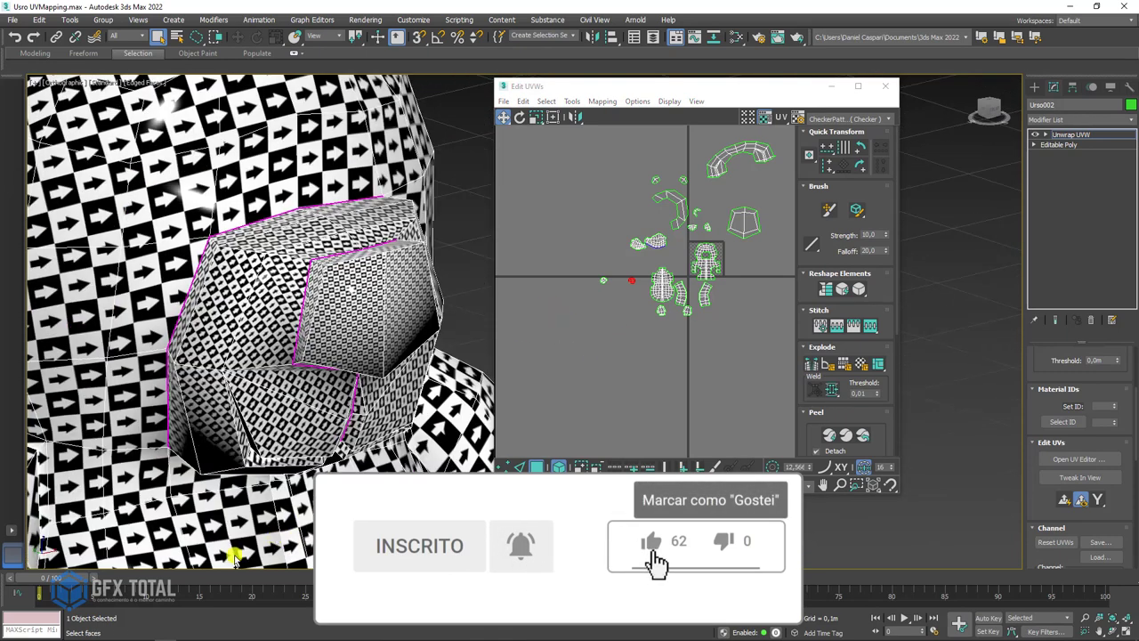
click(138, 632)
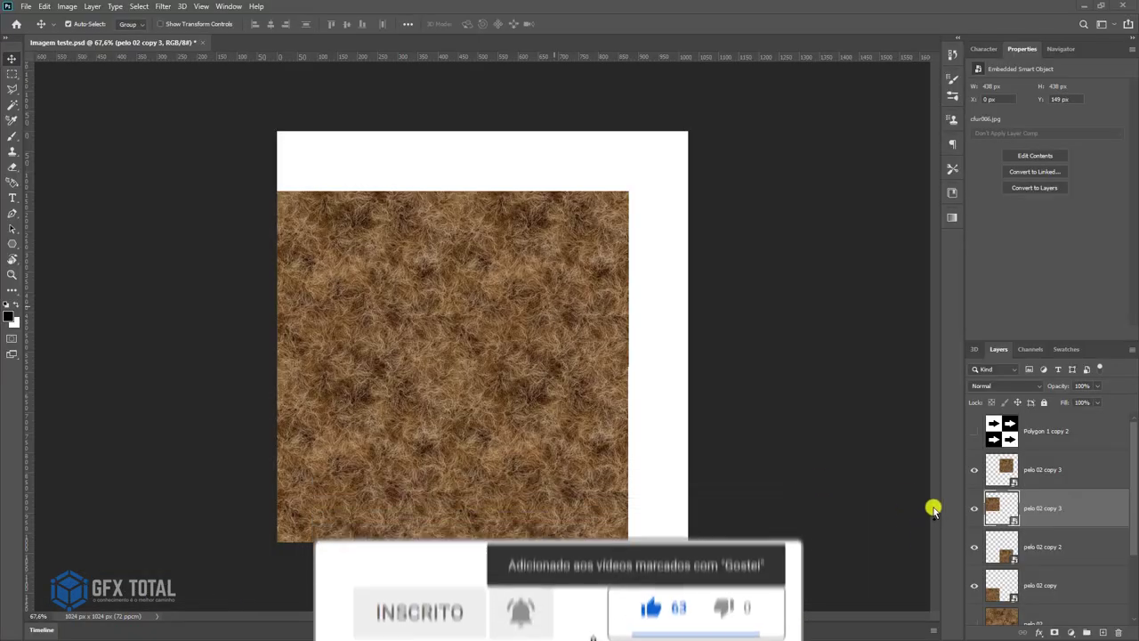
click(1041, 474)
key(Delete)
key(Delete)
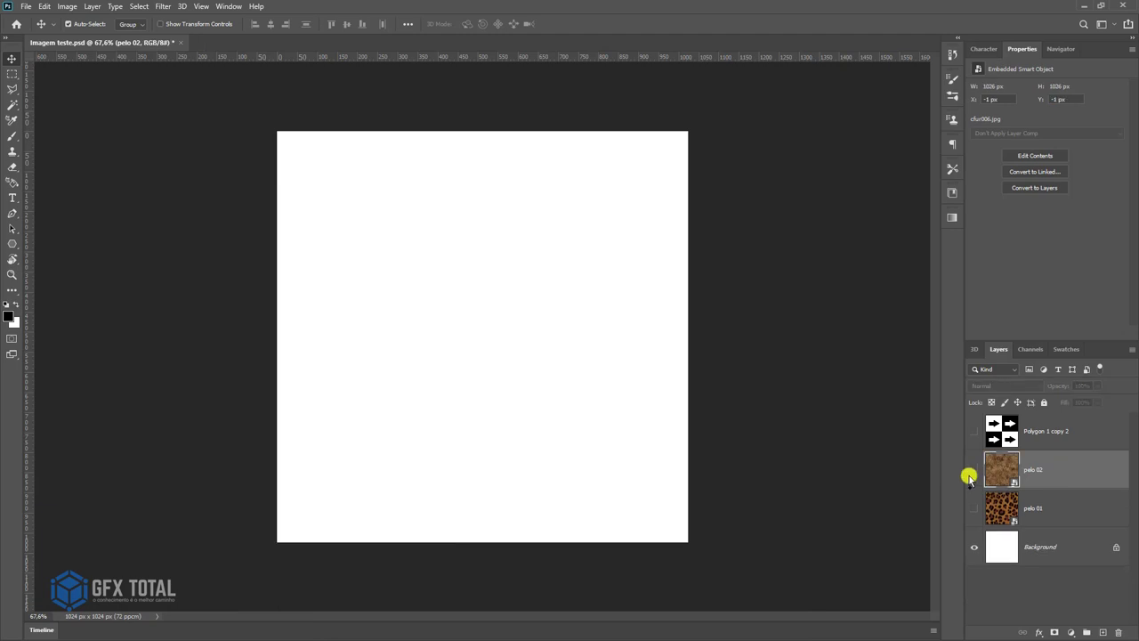
Step: Show pelo 02, save Imagem teste.psd, and inspect the fur-textured bear in 3ds Max
click(974, 470)
key(ctrl+s)
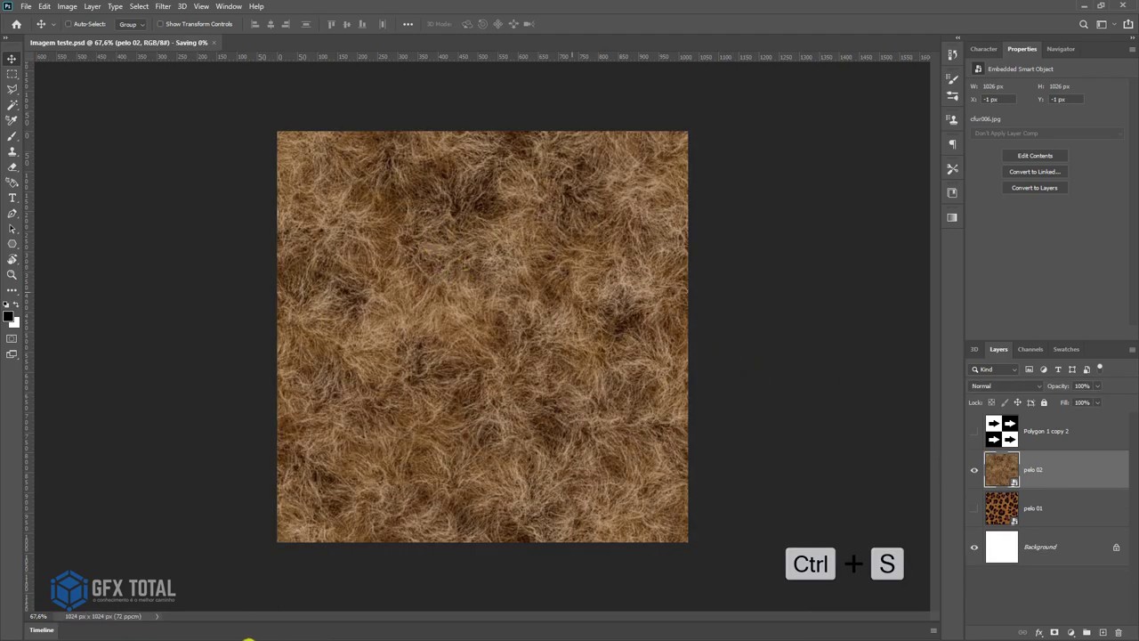
key(alt+Tab)
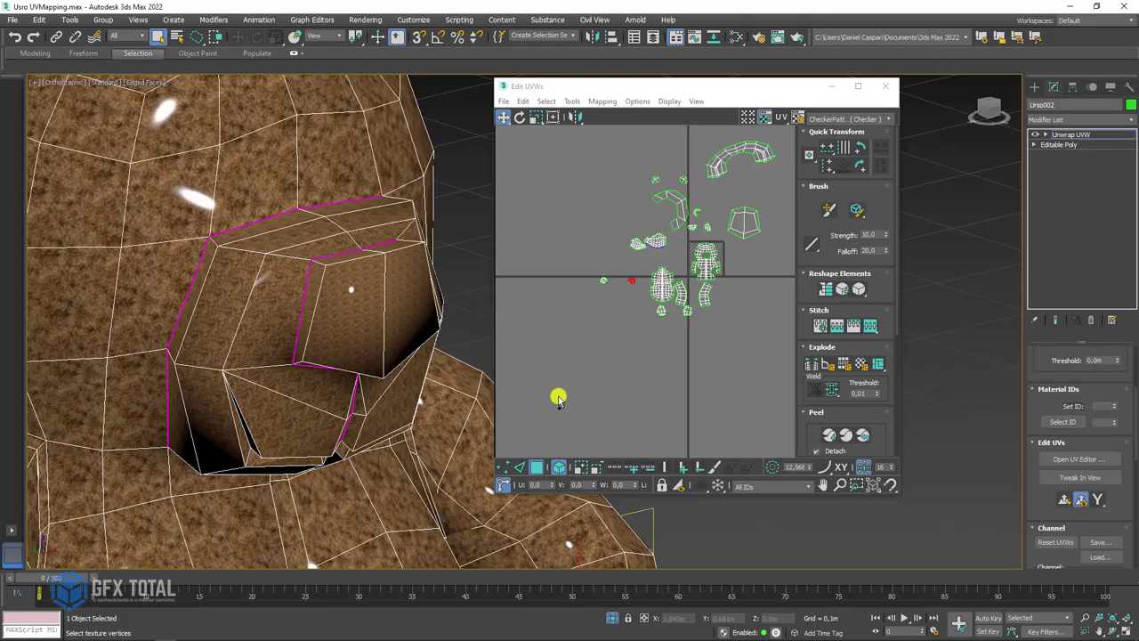
mouse_move(516, 379)
alt+middle_down()
mouse_move(344, 362)
mouse_move(371, 334)
alt+middle_up()
scroll(371, 334, down, 5)
scroll(362, 317, up, 3)
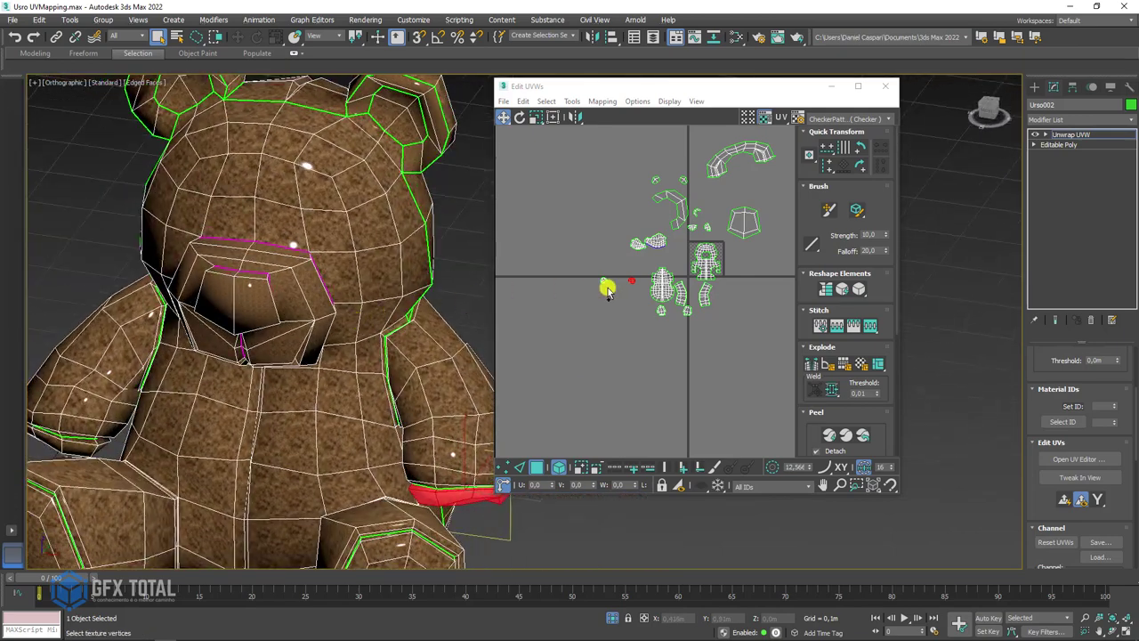
drag(790, 88, 888, 98)
scroll(389, 247, up, 3)
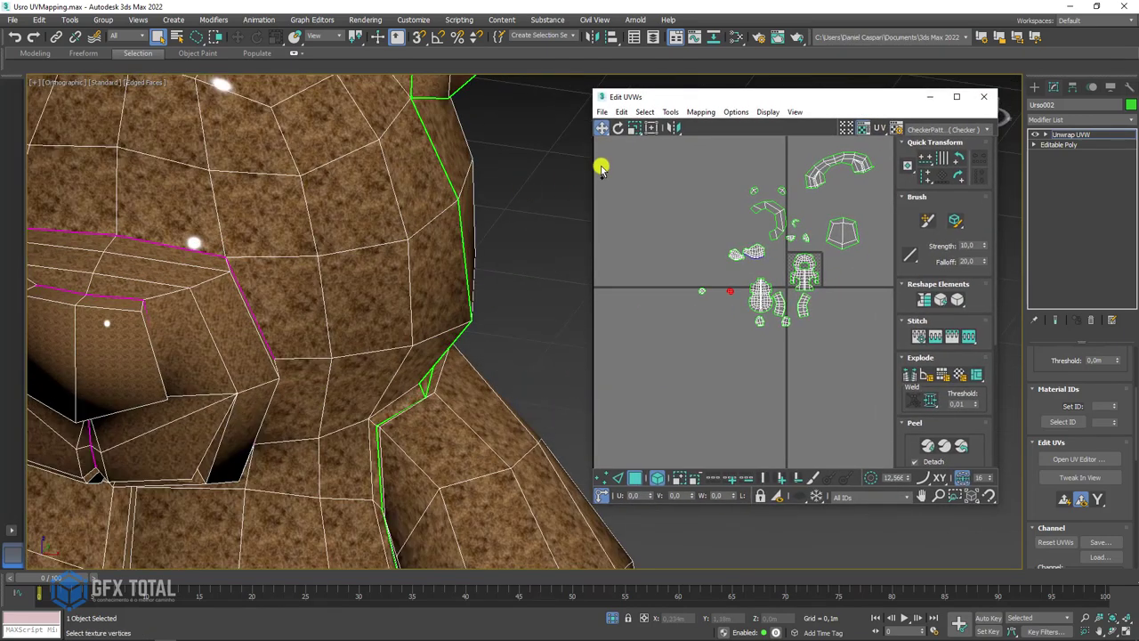
Step: Open the Material Editor and bring the Map #2 fur bitmap node into view
click(733, 44)
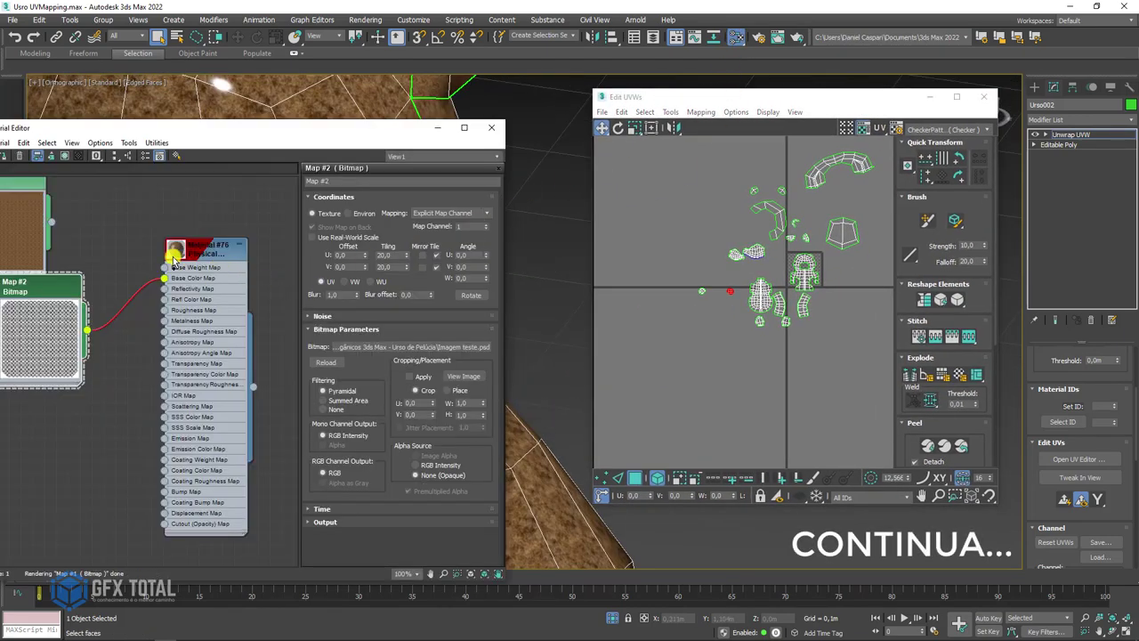
middle_drag(173, 246, 206, 334)
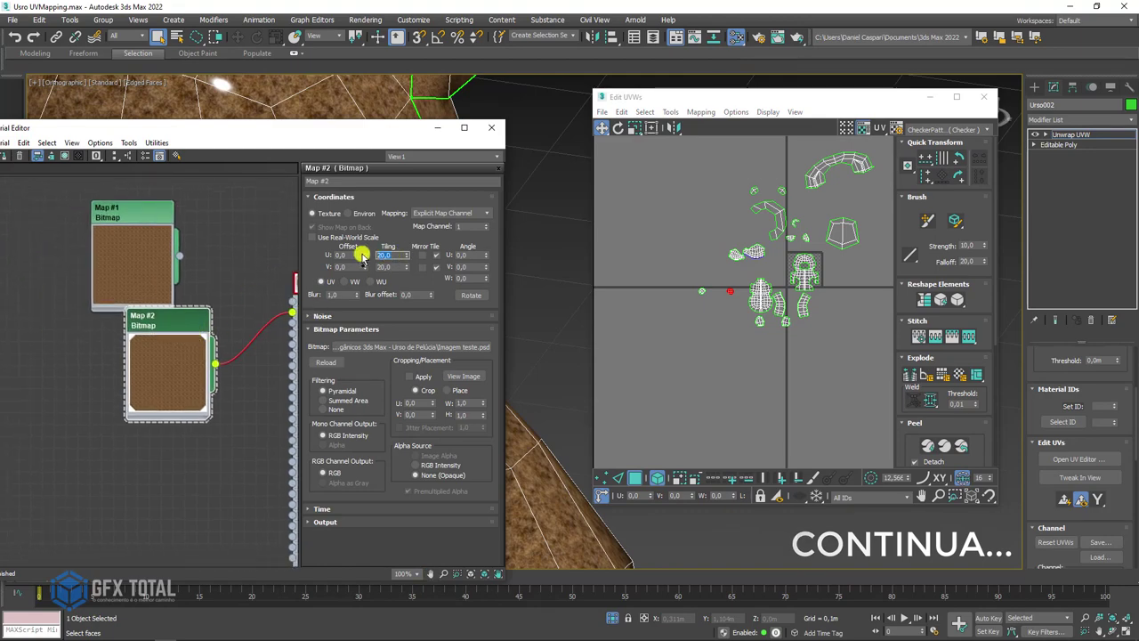